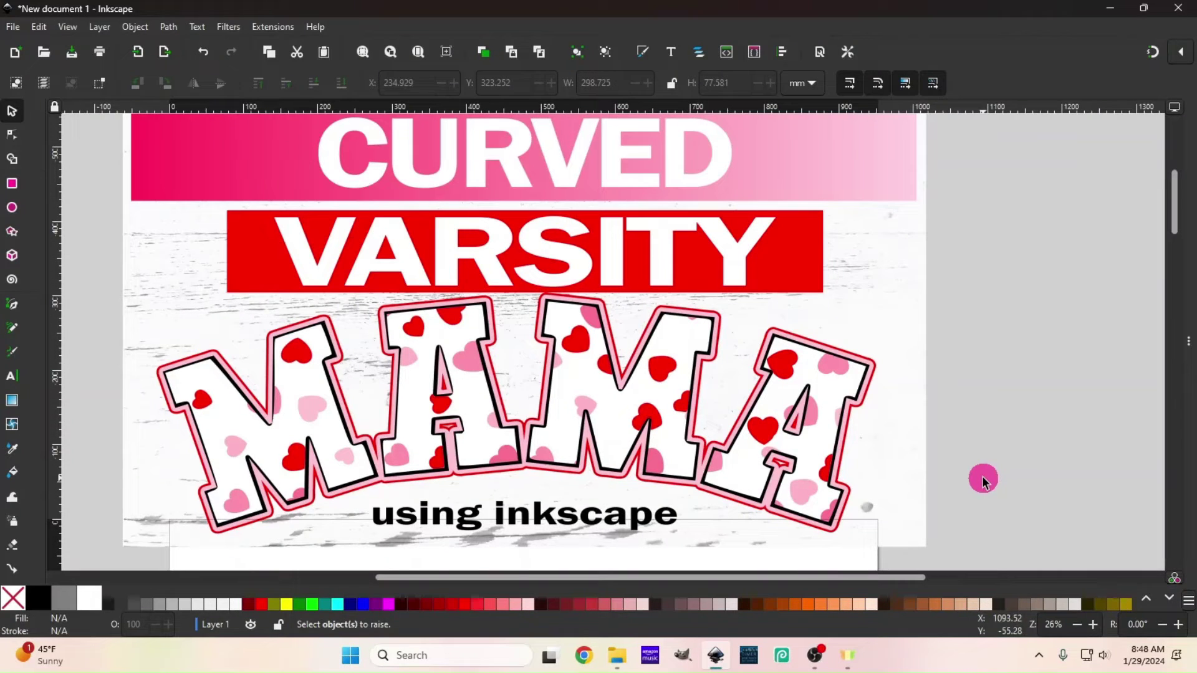
Step: Examine the finished curved varsity MAMA sample and the keyboard reference for making objects larger or smaller above it
{"action": "left_click", "coordinate": [982, 476]}
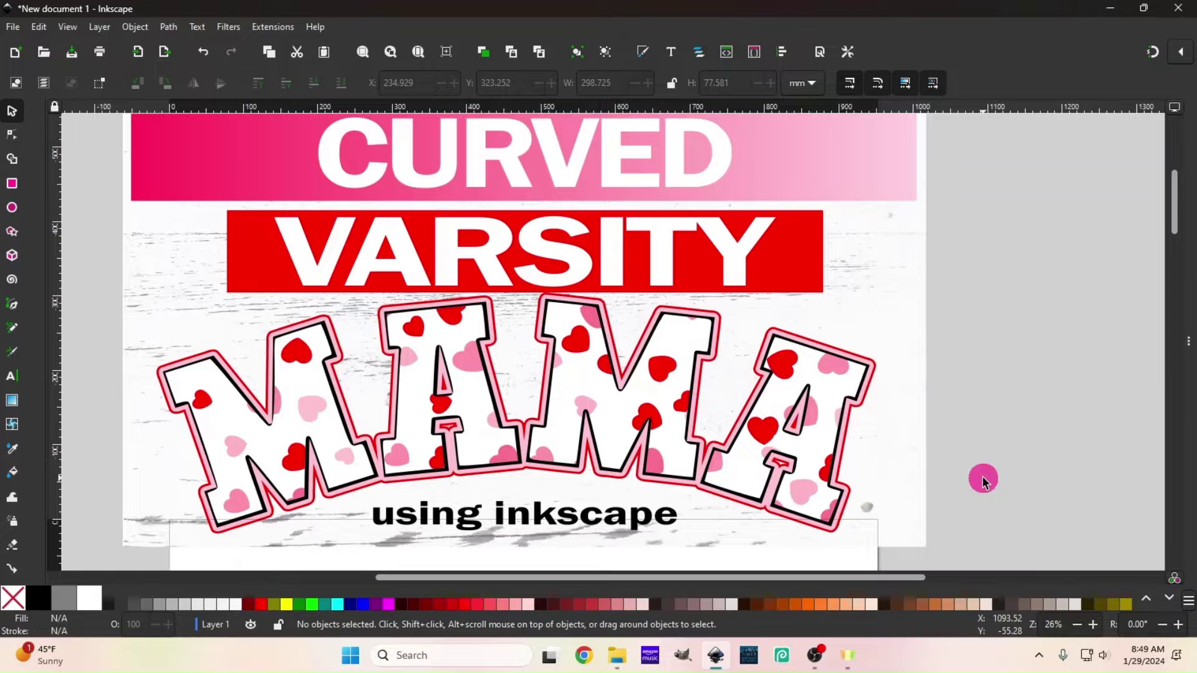
{"action": "scroll", "coordinate": [961, 476], "scroll_direction": "up", "scroll_amount": 5}
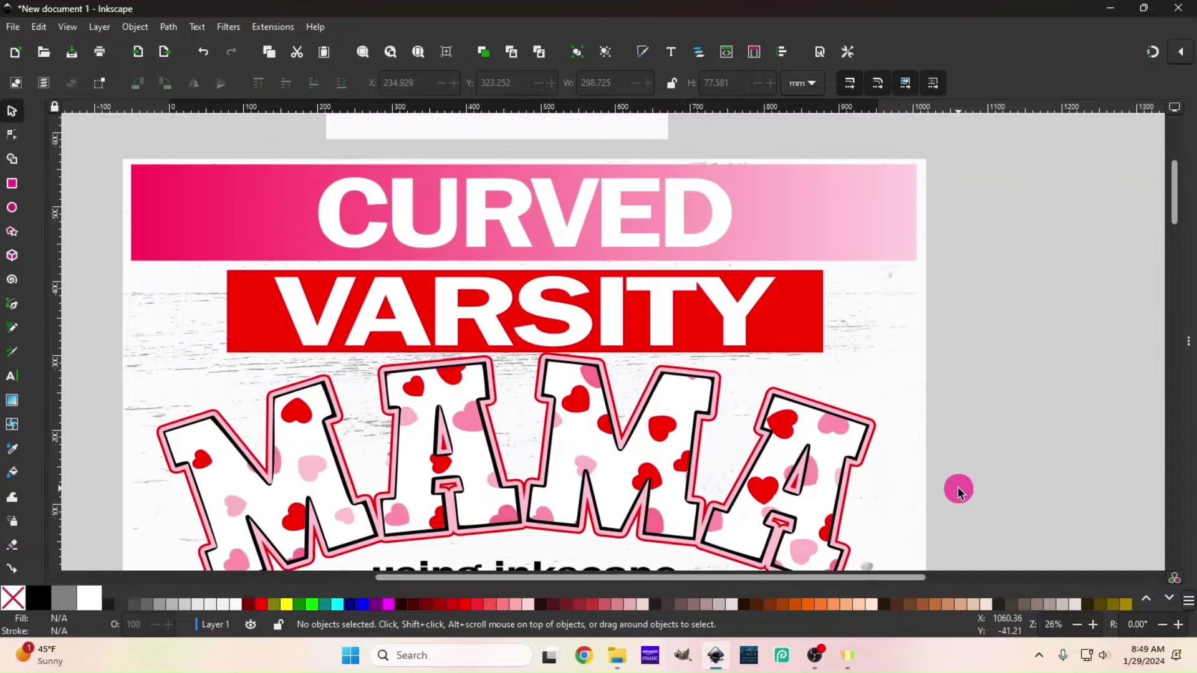
{"action": "scroll", "coordinate": [957, 476], "scroll_direction": "up", "scroll_amount": 4}
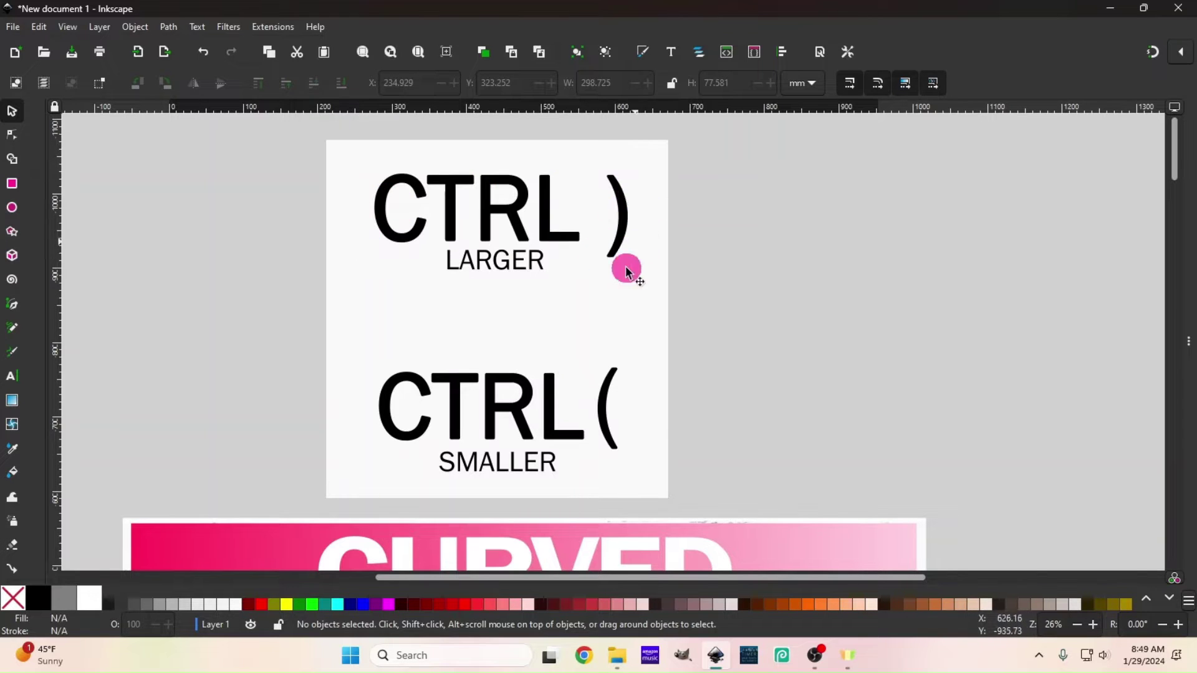
{"action": "scroll", "coordinate": [664, 411], "scroll_direction": "down", "scroll_amount": 5}
{"action": "scroll", "coordinate": [664, 419], "scroll_direction": "down", "scroll_amount": 6}
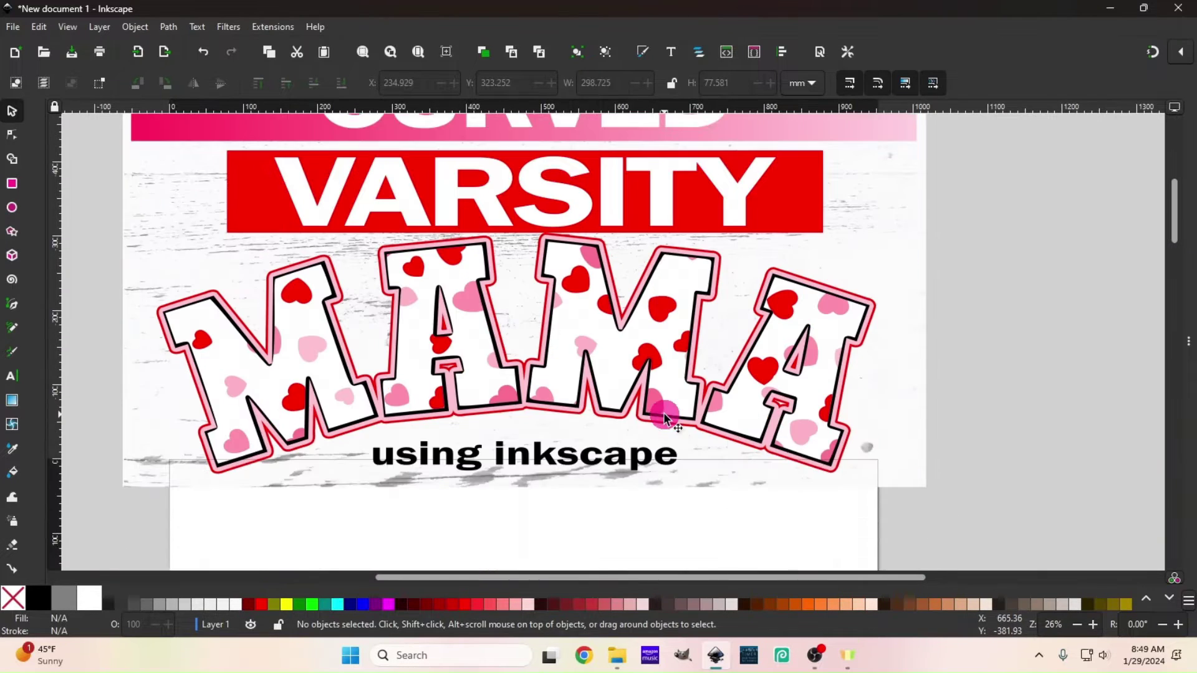
{"action": "scroll", "coordinate": [658, 433], "scroll_direction": "down", "scroll_amount": 3}
{"action": "scroll", "coordinate": [658, 434], "scroll_direction": "down", "scroll_amount": 6}
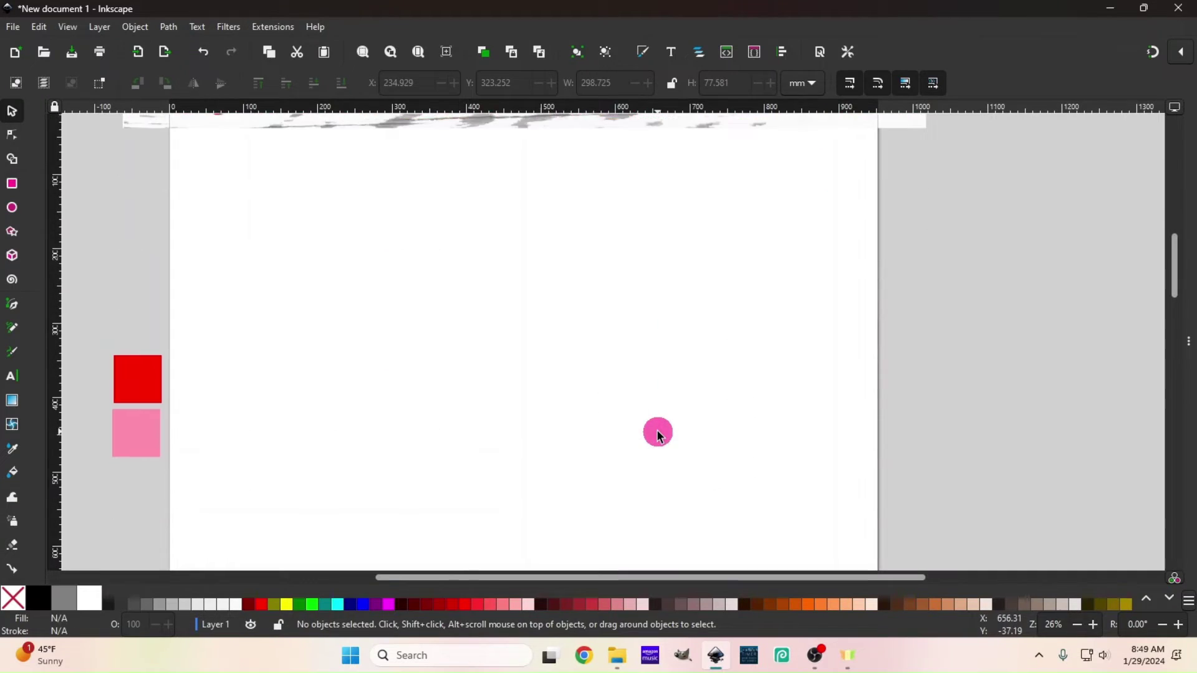
Step: Add the text "MAMA" in Mutant Academy BB on the blank page beside the colour swatches
{"action": "scroll", "coordinate": [657, 429], "scroll_direction": "down", "scroll_amount": 1, "text": "ctrl"}
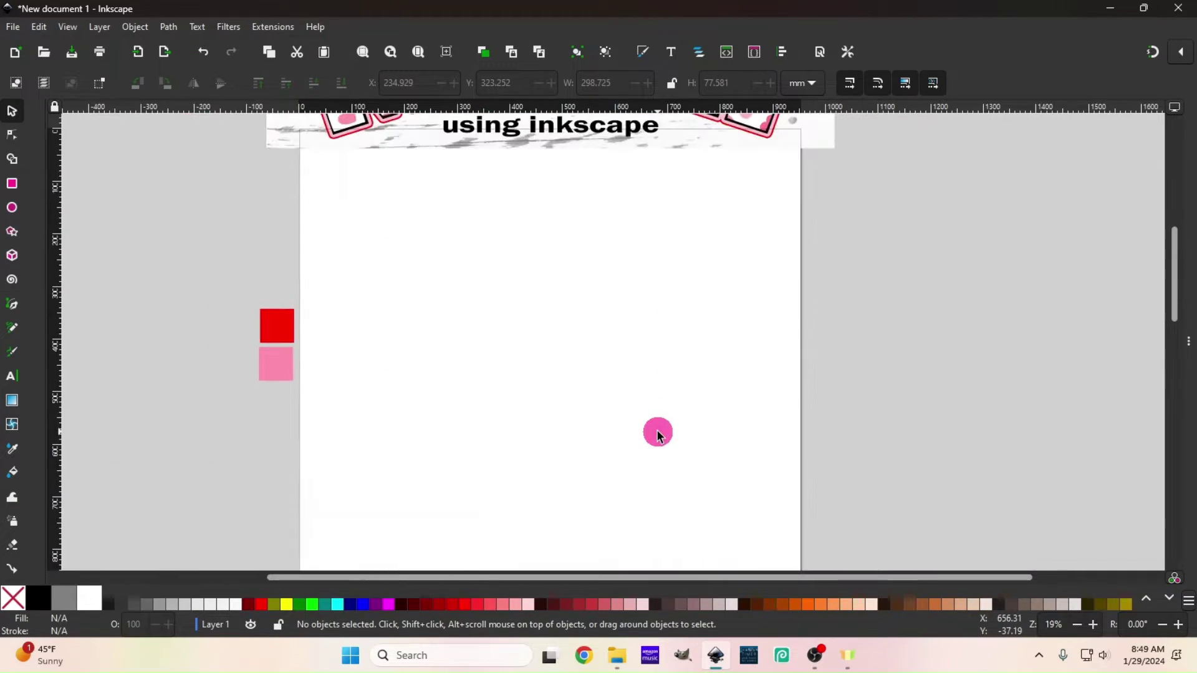
{"action": "left_click_drag", "start_coordinate": [680, 580], "coordinate": [702, 580]}
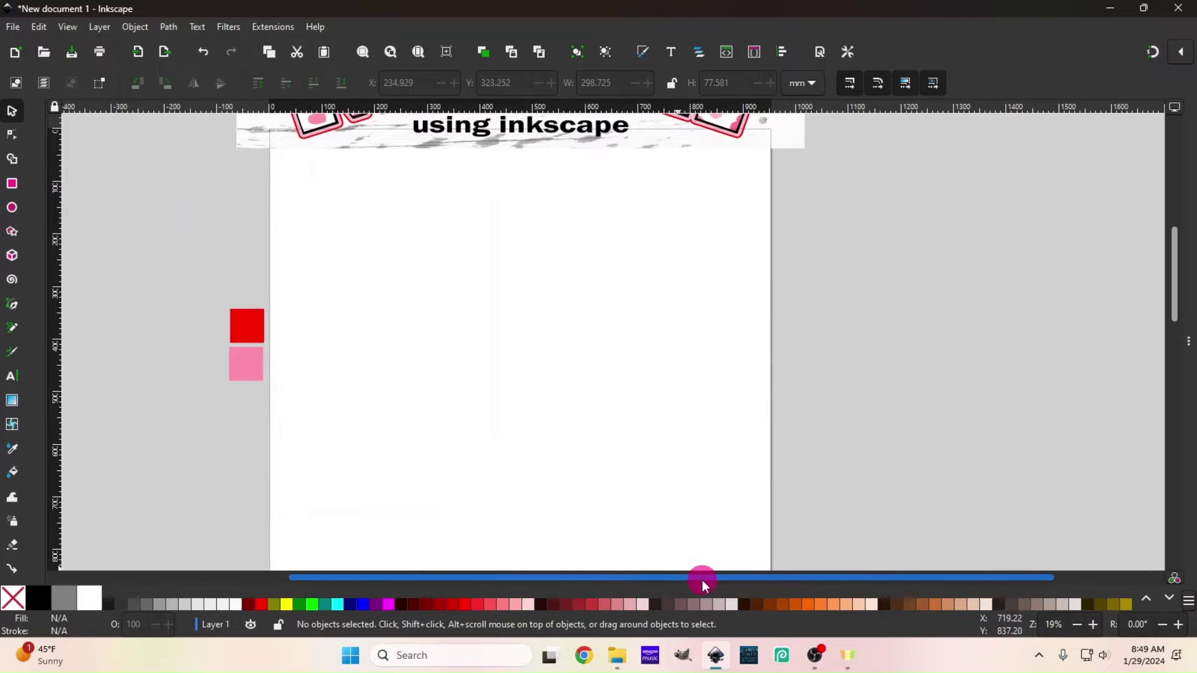
{"action": "left_click", "coordinate": [13, 377]}
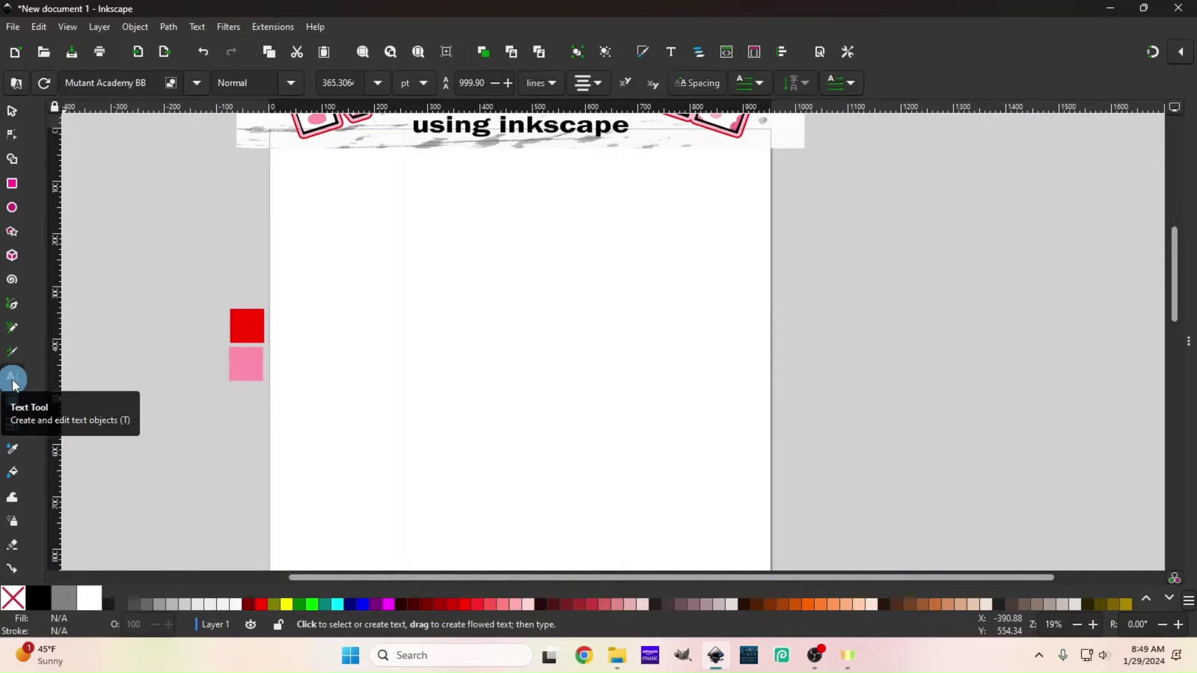
{"action": "left_click", "coordinate": [445, 381]}
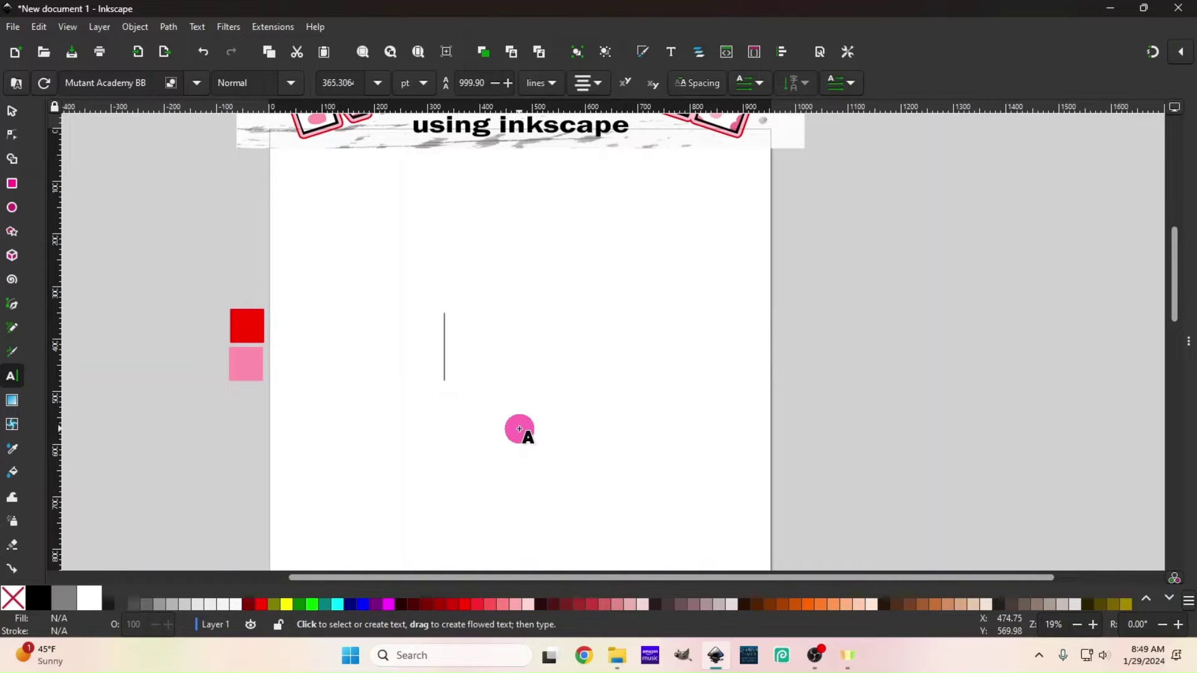
{"action": "type", "text": "MAMA"}
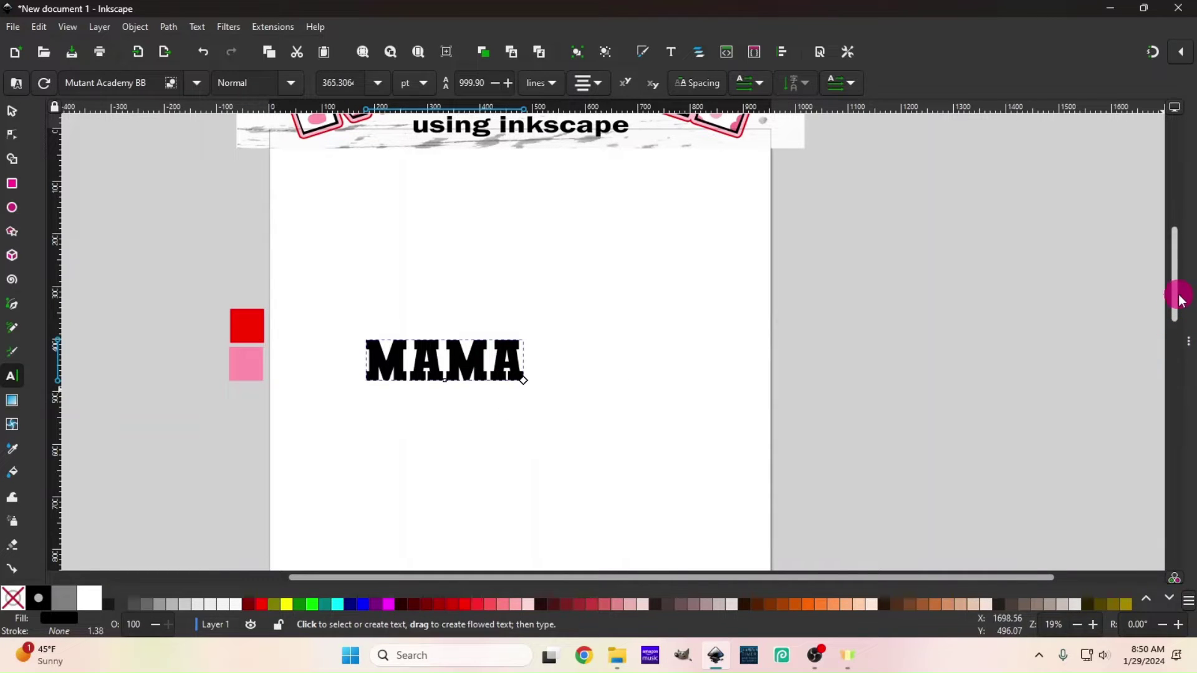
Step: Expand the font dialog beside the canvas, preview neighbouring fonts such as Muli, and reselect Mutant Academy BB for the MAMA text
{"action": "left_click_drag", "start_coordinate": [1182, 290], "coordinate": [844, 302]}
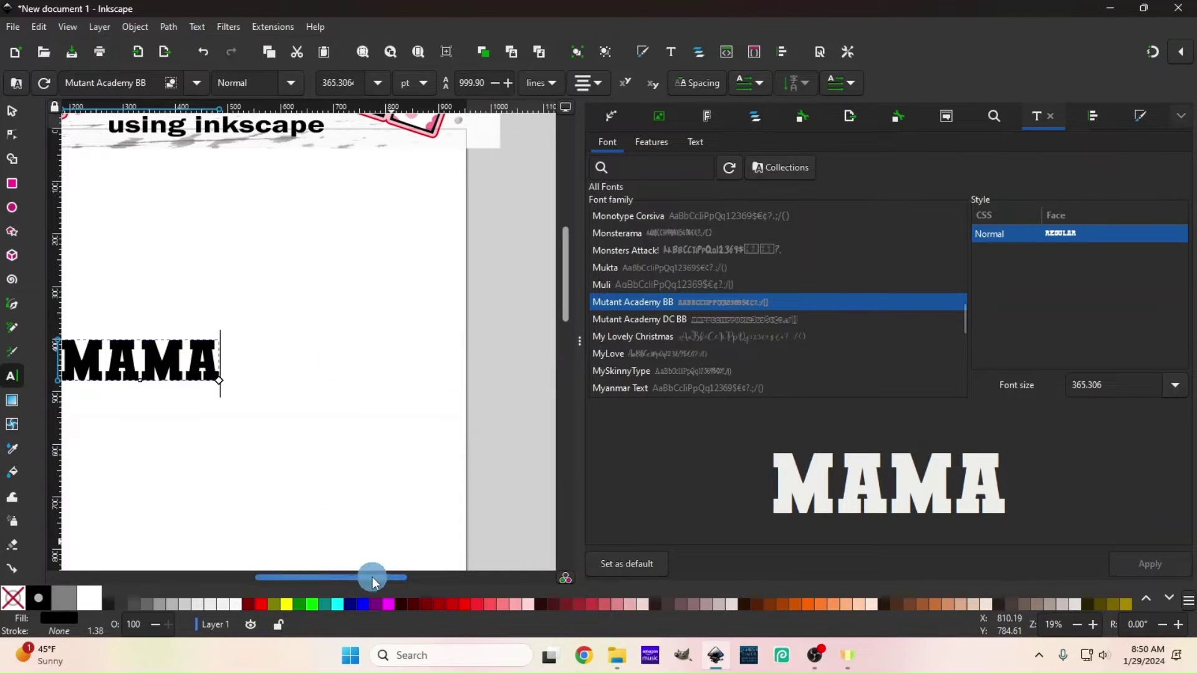
{"action": "left_click_drag", "start_coordinate": [372, 577], "coordinate": [322, 579]}
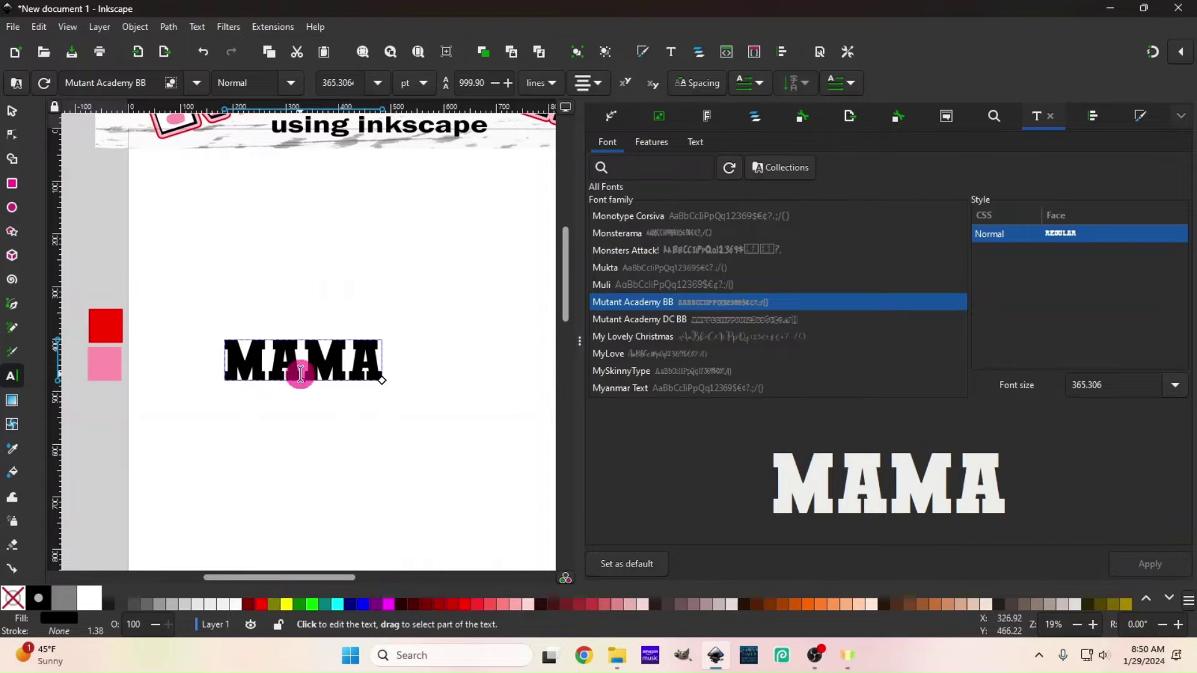
{"action": "left_click", "coordinate": [639, 319]}
{"action": "left_click", "coordinate": [641, 301]}
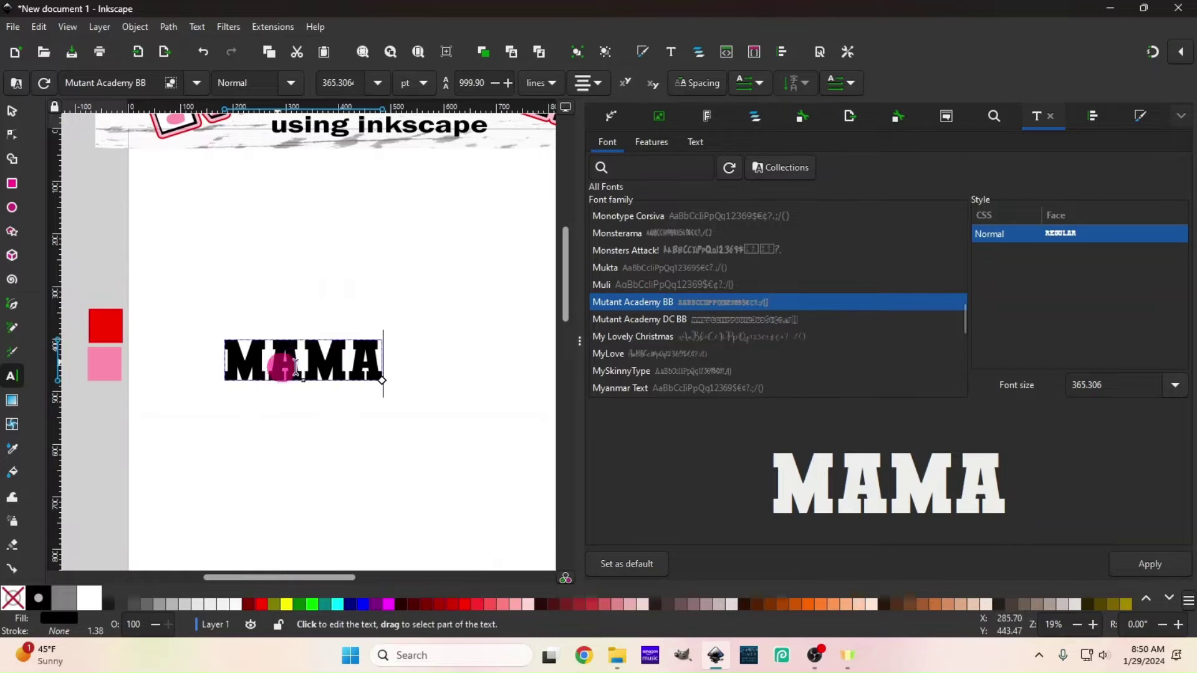
{"action": "left_click", "coordinate": [348, 347]}
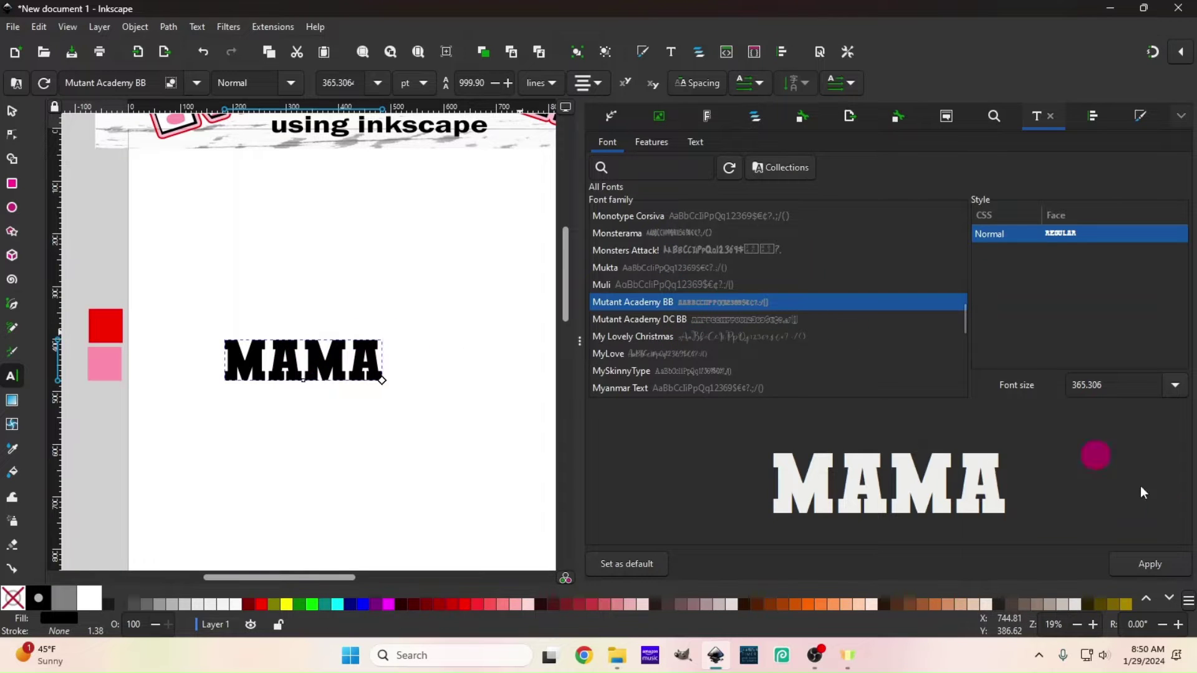
{"action": "left_click", "coordinate": [622, 286]}
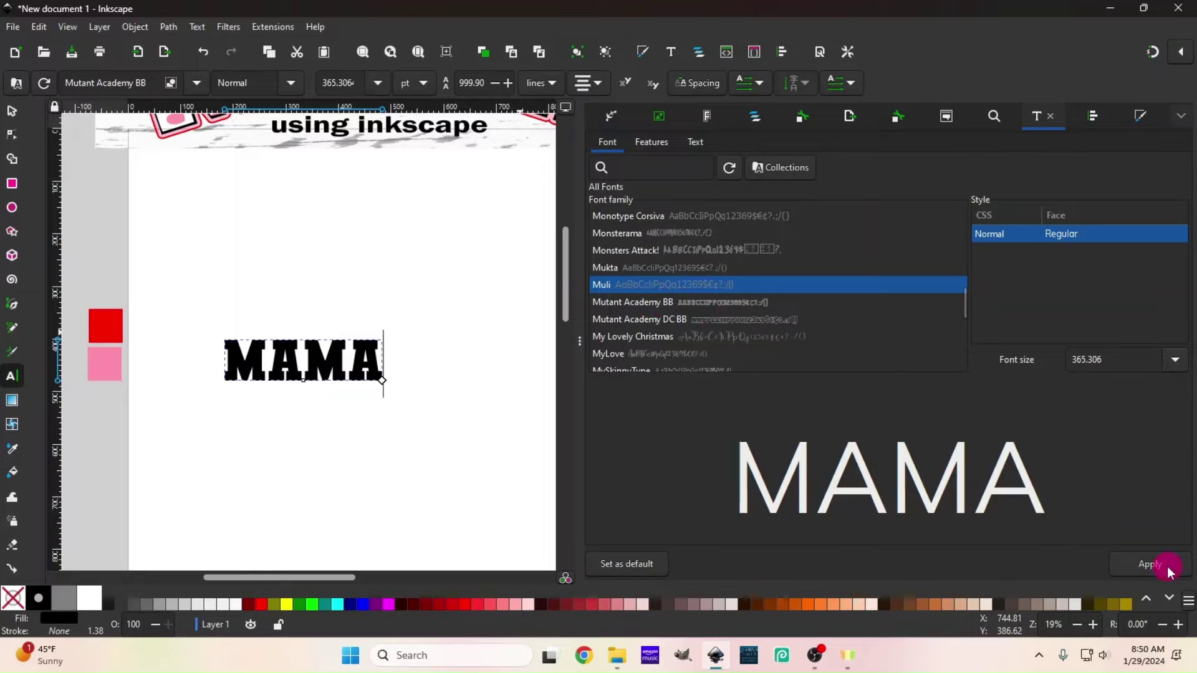
{"action": "left_click", "coordinate": [645, 303]}
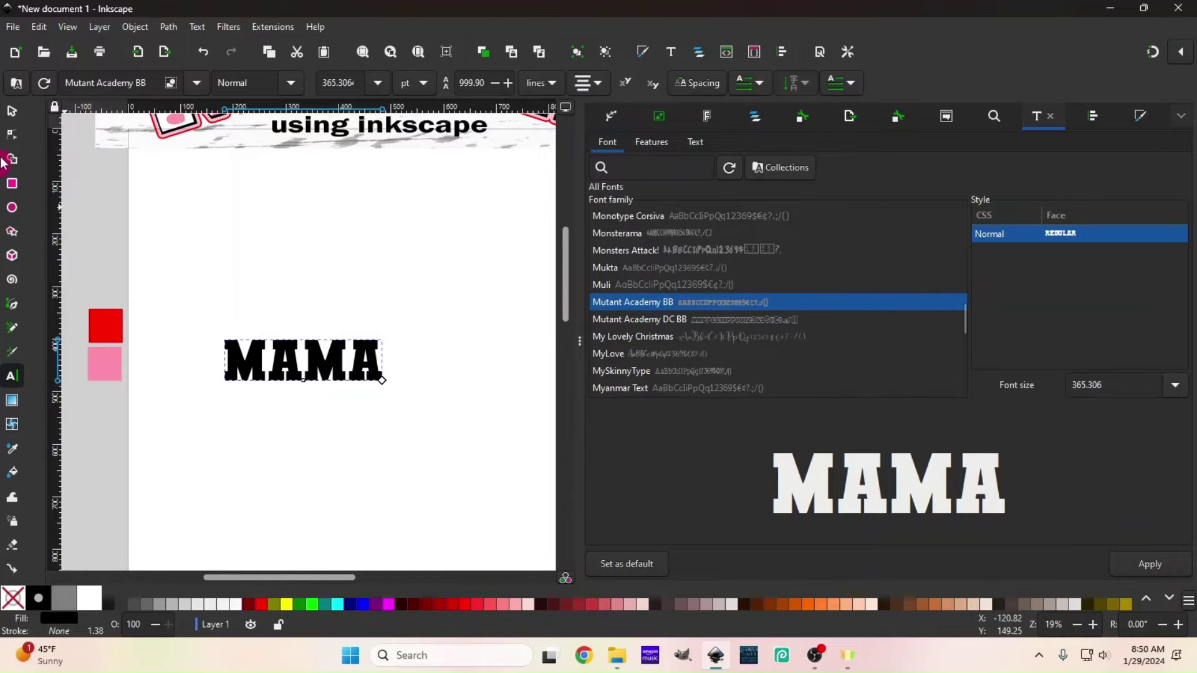
Step: Enlarge the MAMA text to about 674 mm wide and 175 mm high, and move it higher on the page
{"action": "left_click", "coordinate": [10, 119]}
{"action": "left_click_drag", "start_coordinate": [360, 355], "coordinate": [537, 218]}
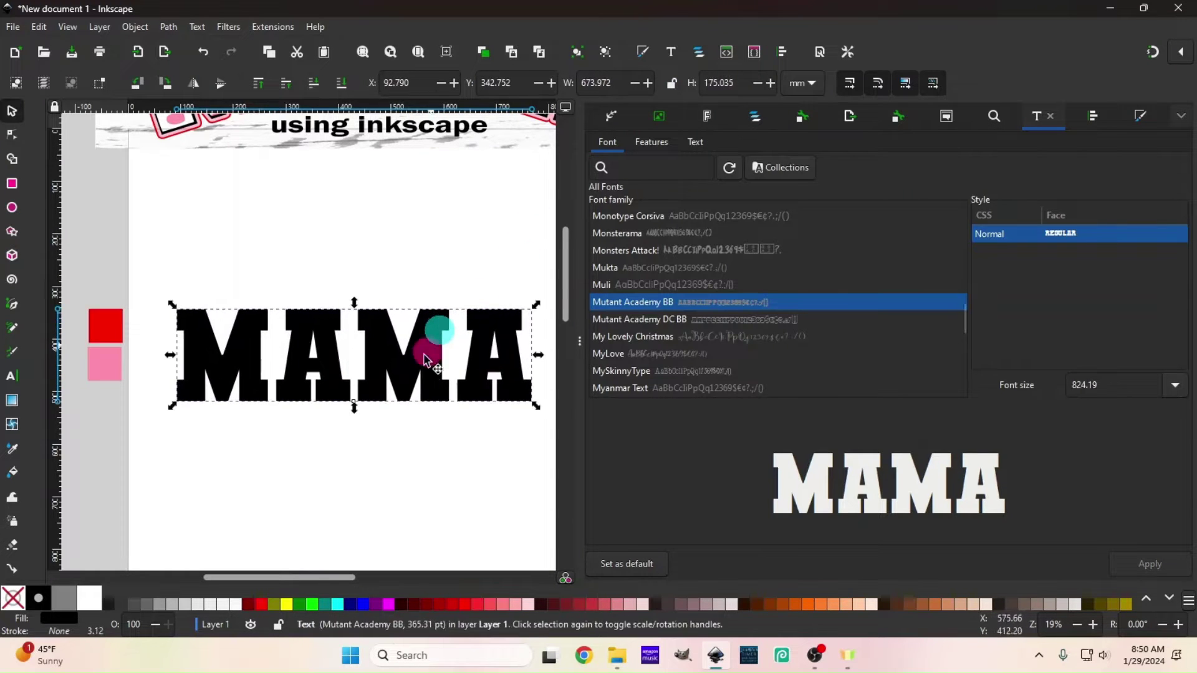
{"action": "left_click_drag", "start_coordinate": [416, 383], "coordinate": [433, 322]}
{"action": "left_click_drag", "start_coordinate": [313, 578], "coordinate": [328, 580]}
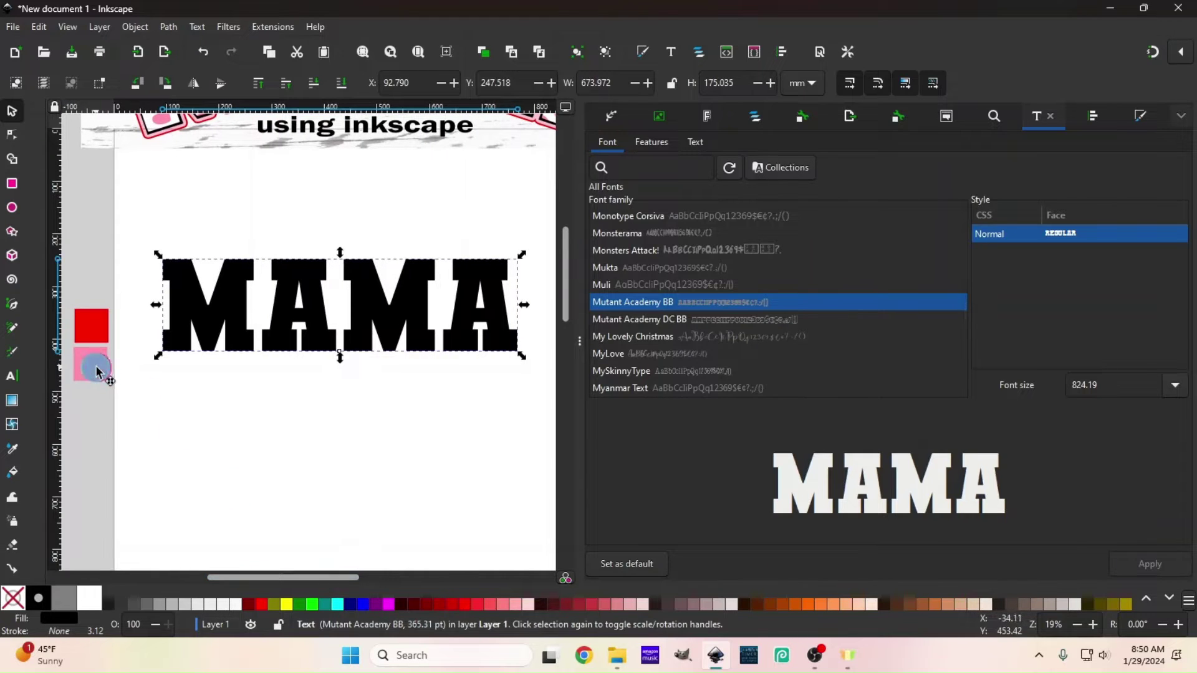
Step: Reposition the MAMA text to about X 161 mm, Y 250 mm, farther from the colour swatches
{"action": "left_click_drag", "start_coordinate": [97, 367], "coordinate": [97, 368]}
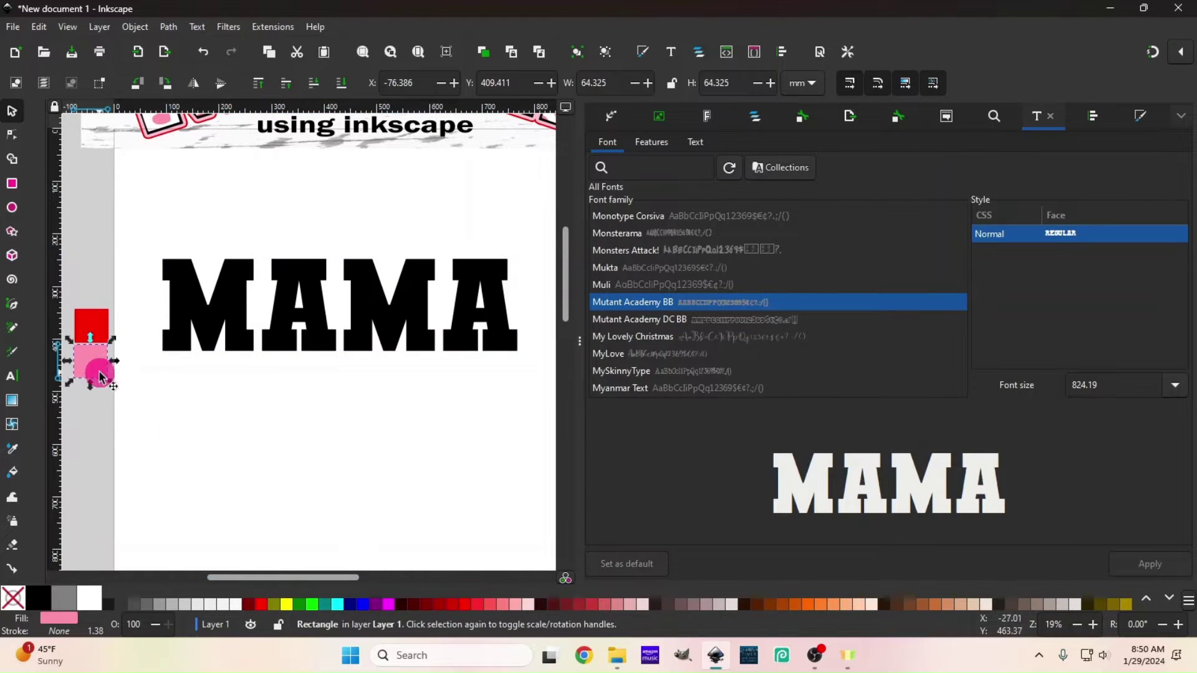
{"action": "left_click_drag", "start_coordinate": [301, 578], "coordinate": [312, 579]}
{"action": "left_click_drag", "start_coordinate": [503, 390], "coordinate": [98, 215]}
{"action": "left_click_drag", "start_coordinate": [273, 315], "coordinate": [314, 326]}
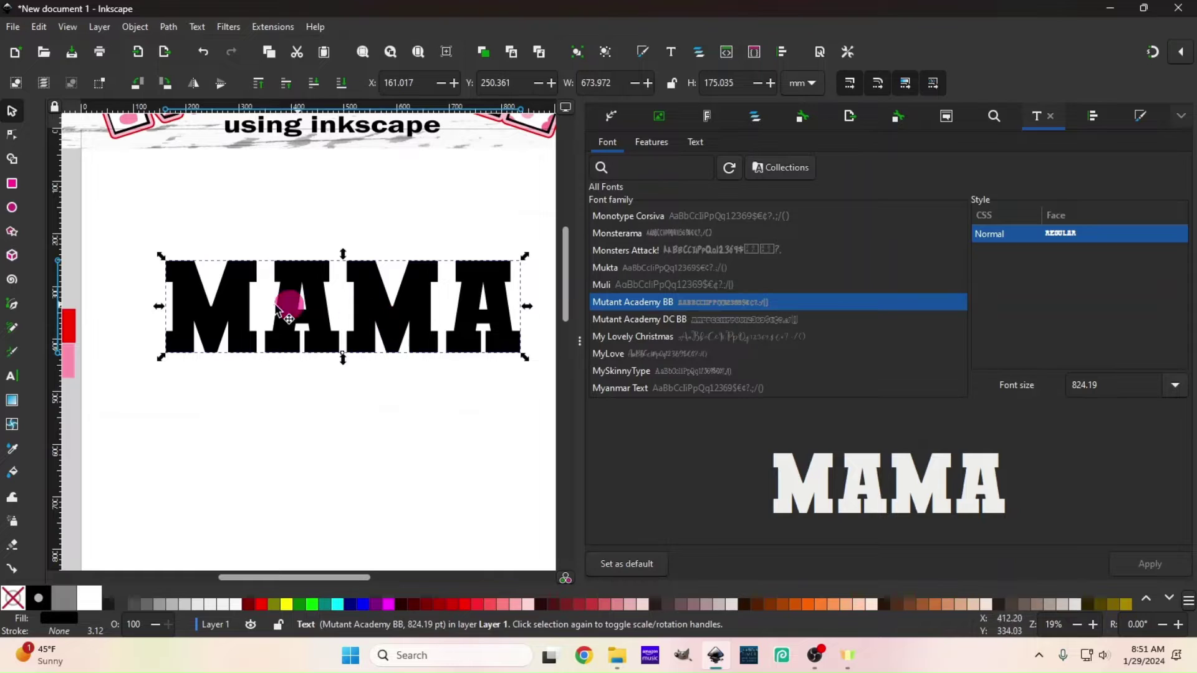
{"action": "scroll", "coordinate": [335, 324], "scroll_direction": "up", "scroll_amount": 2}
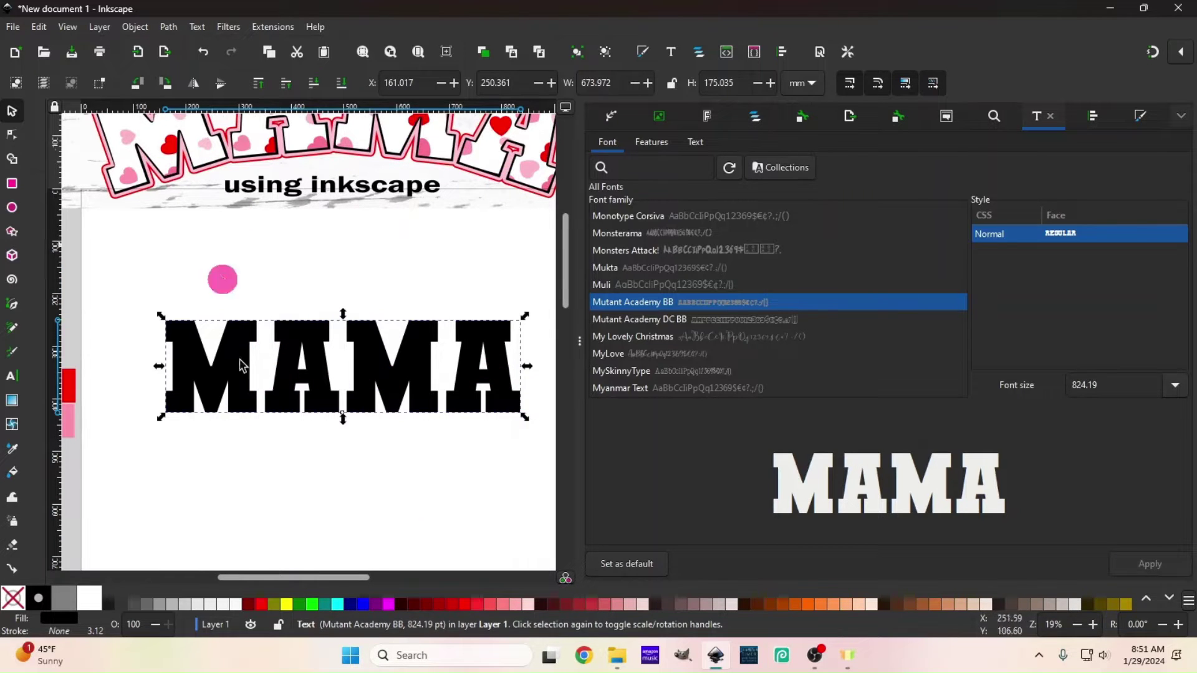
{"action": "scroll", "coordinate": [405, 493], "scroll_direction": "down", "scroll_amount": 2}
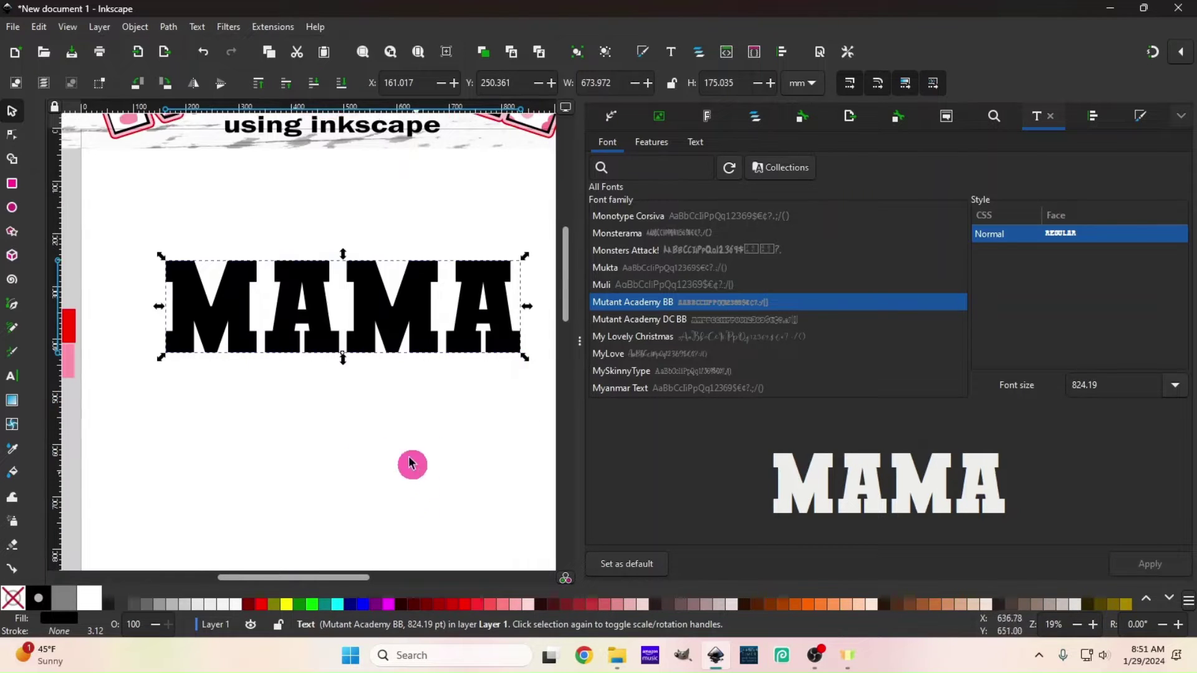
Step: Draw a black circle about 563 mm in diameter and centre it just below the MAMA text
{"action": "left_click", "coordinate": [12, 209]}
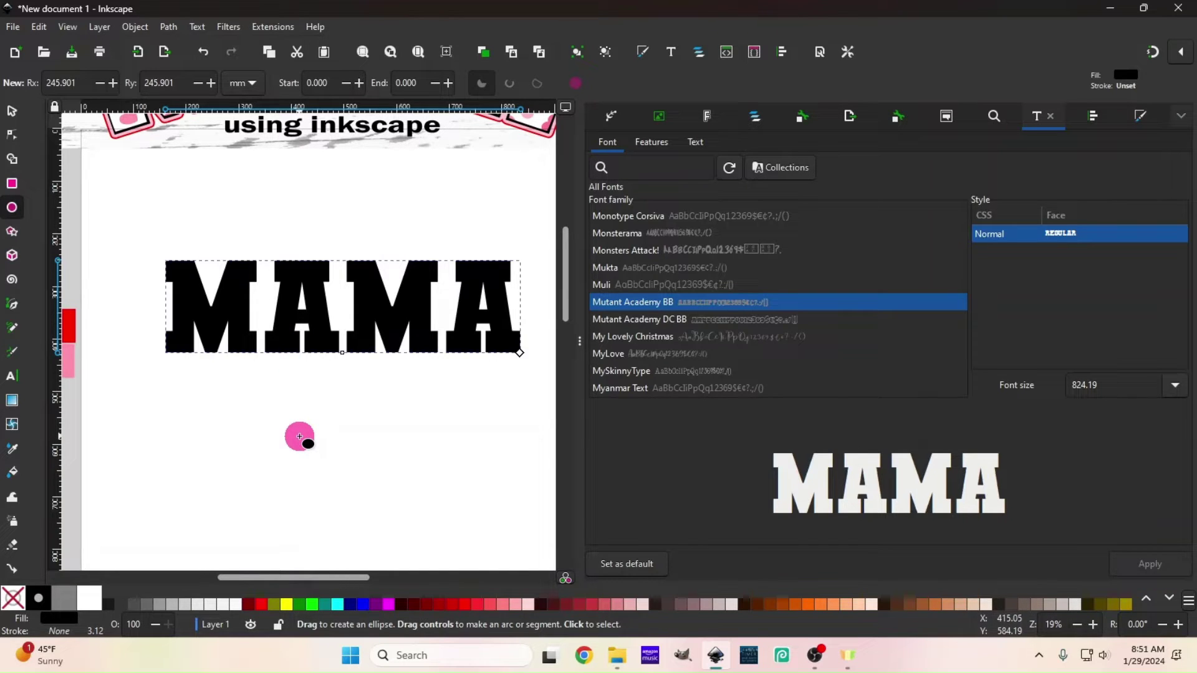
{"action": "key", "text": "ctrl"}
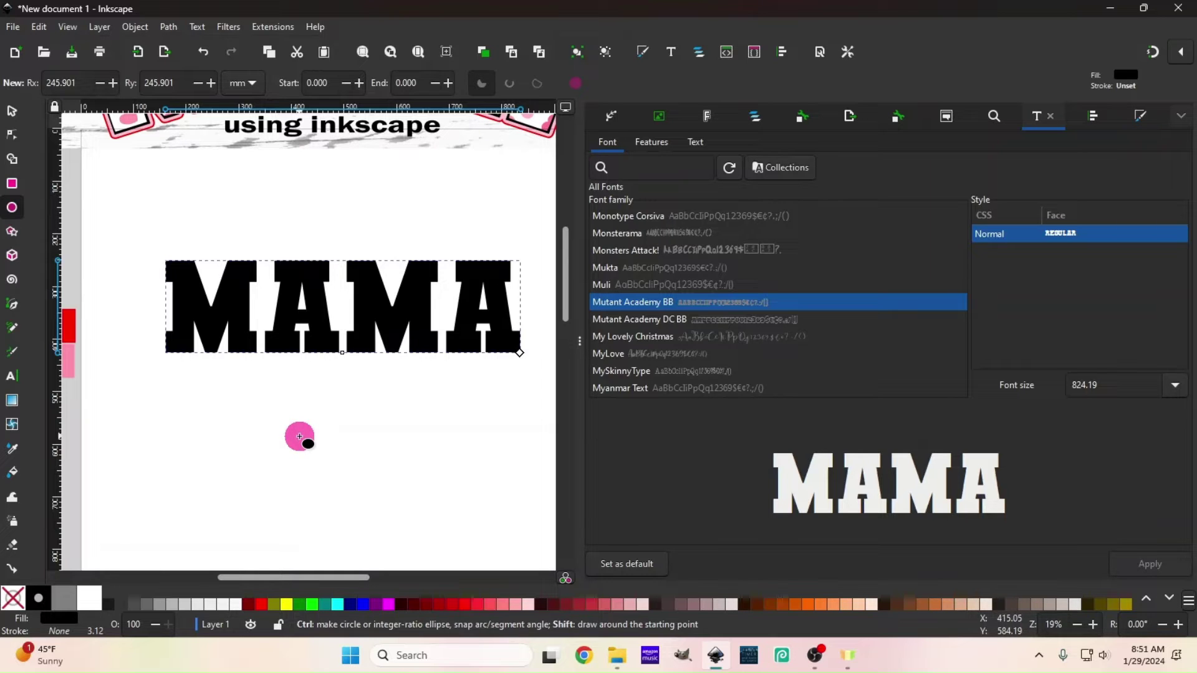
{"action": "left_click_drag", "start_coordinate": [300, 437], "coordinate": [460, 583]}
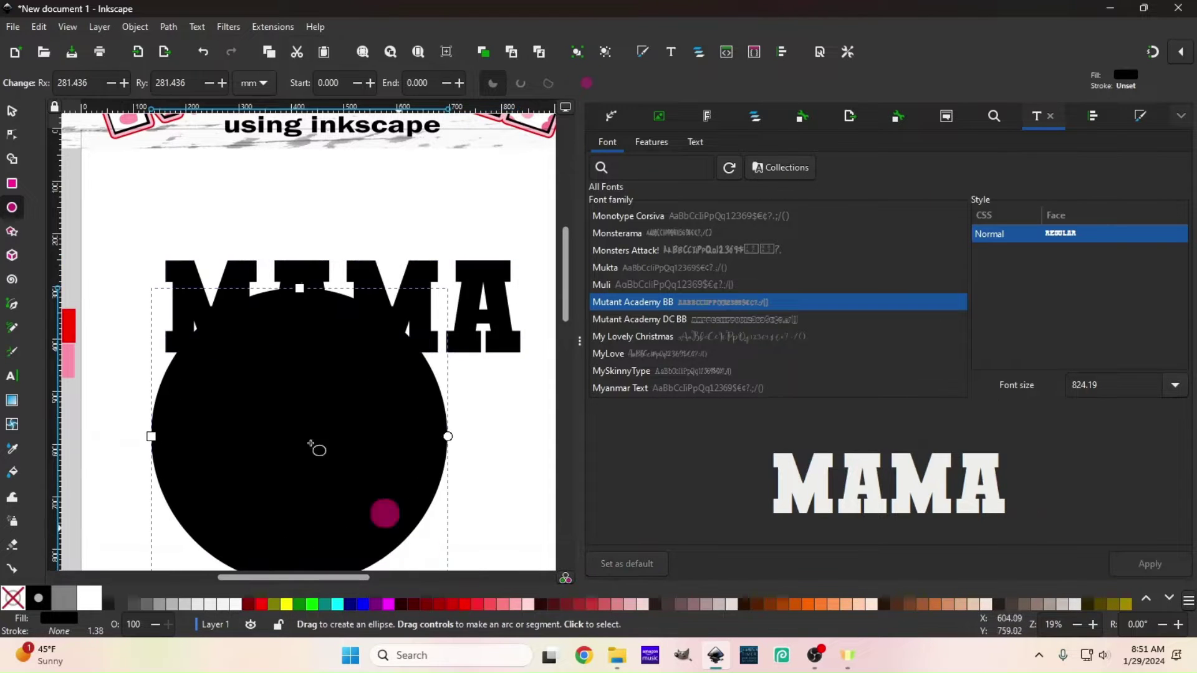
{"action": "left_click", "coordinate": [12, 111]}
{"action": "scroll", "coordinate": [422, 289], "scroll_direction": "down", "scroll_amount": 4}
{"action": "left_click_drag", "start_coordinate": [305, 279], "coordinate": [353, 364]}
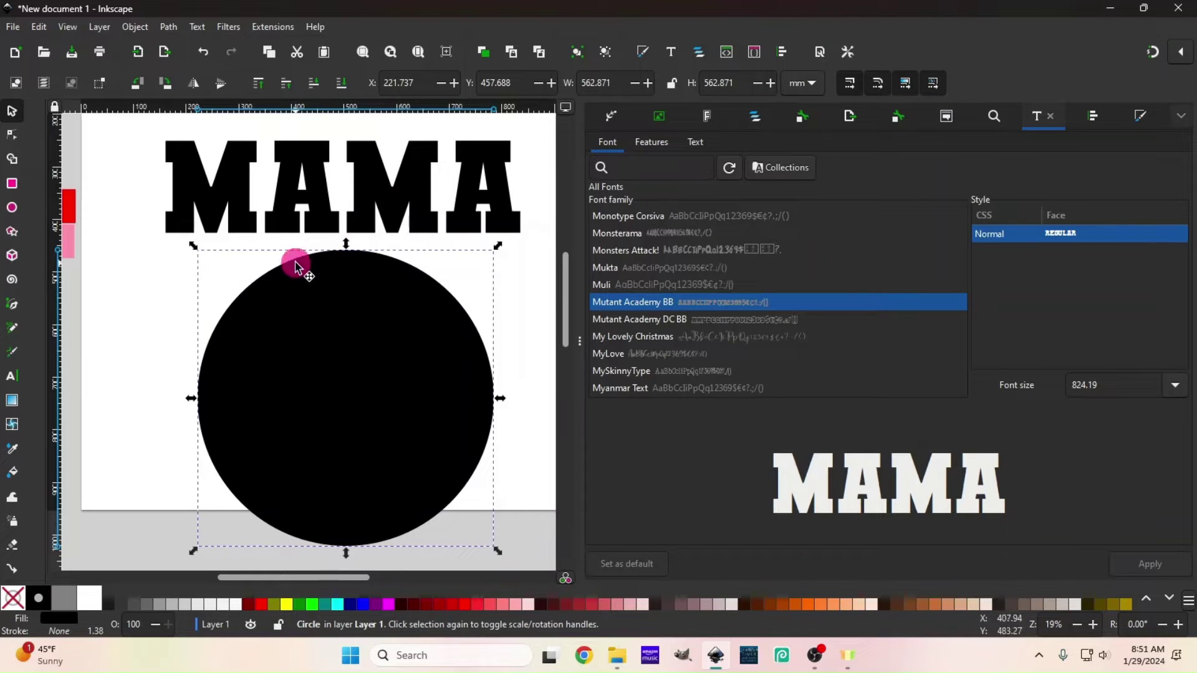
Step: Move the MAMA text down so its baseline rests on the top of the circle
{"action": "left_click_drag", "start_coordinate": [389, 198], "coordinate": [393, 217]}
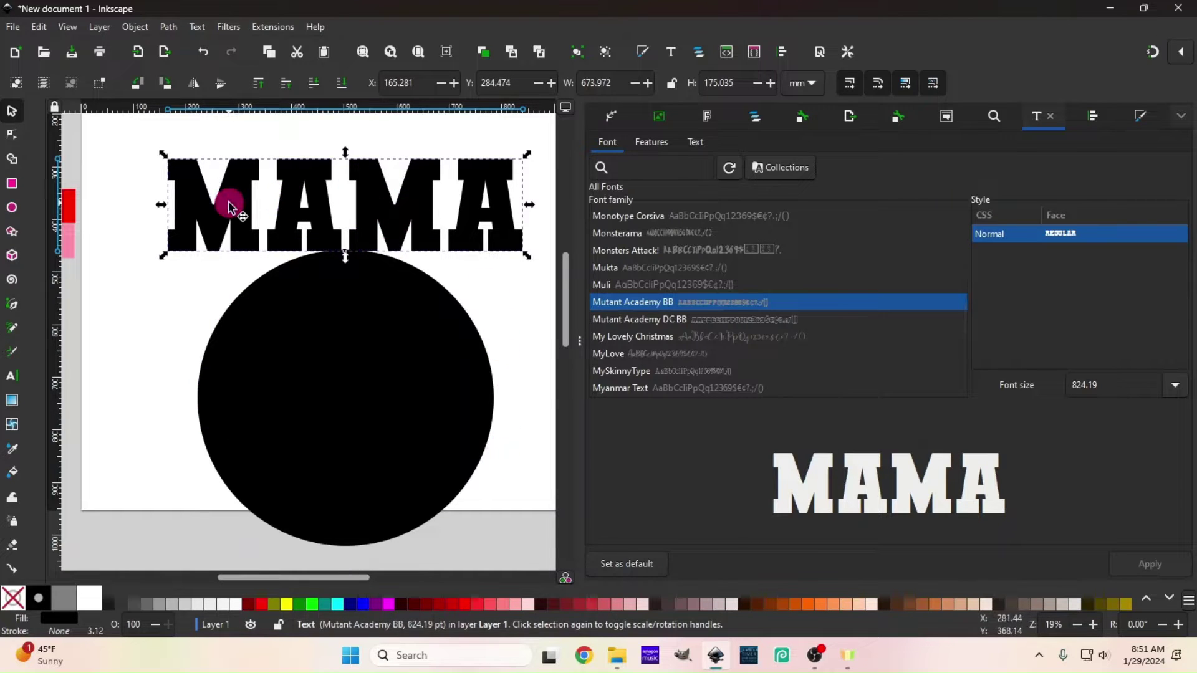
{"action": "left_click", "coordinate": [411, 206]}
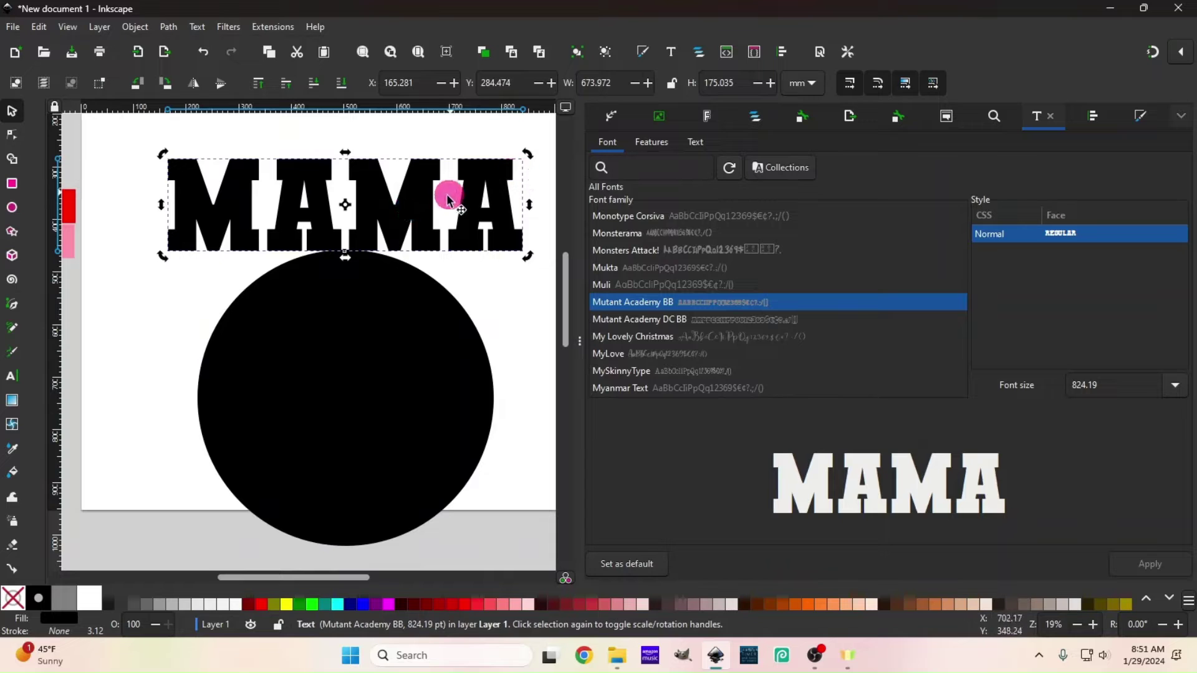
{"action": "left_click", "coordinate": [402, 215]}
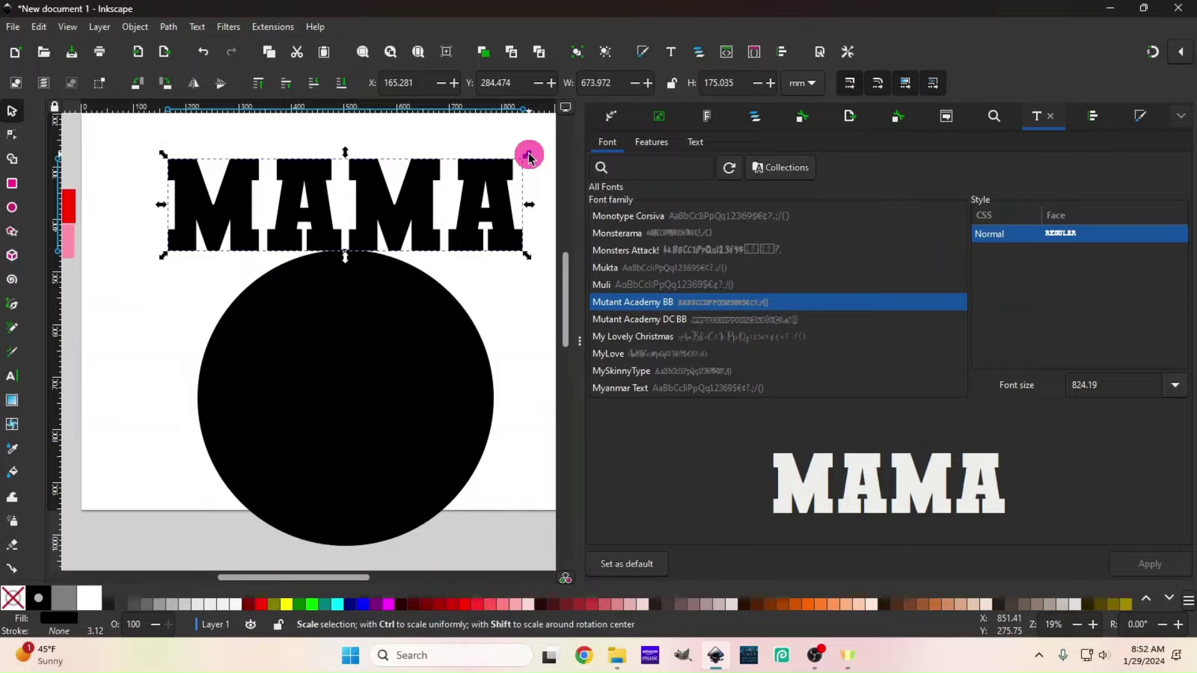
Step: Shrink the MAMA text proportionally to about 105 mm wide and set it on the circle's top edge
{"action": "left_click_drag", "start_coordinate": [529, 156], "coordinate": [521, 158]}
{"action": "left_click_drag", "start_coordinate": [509, 163], "coordinate": [430, 192]}
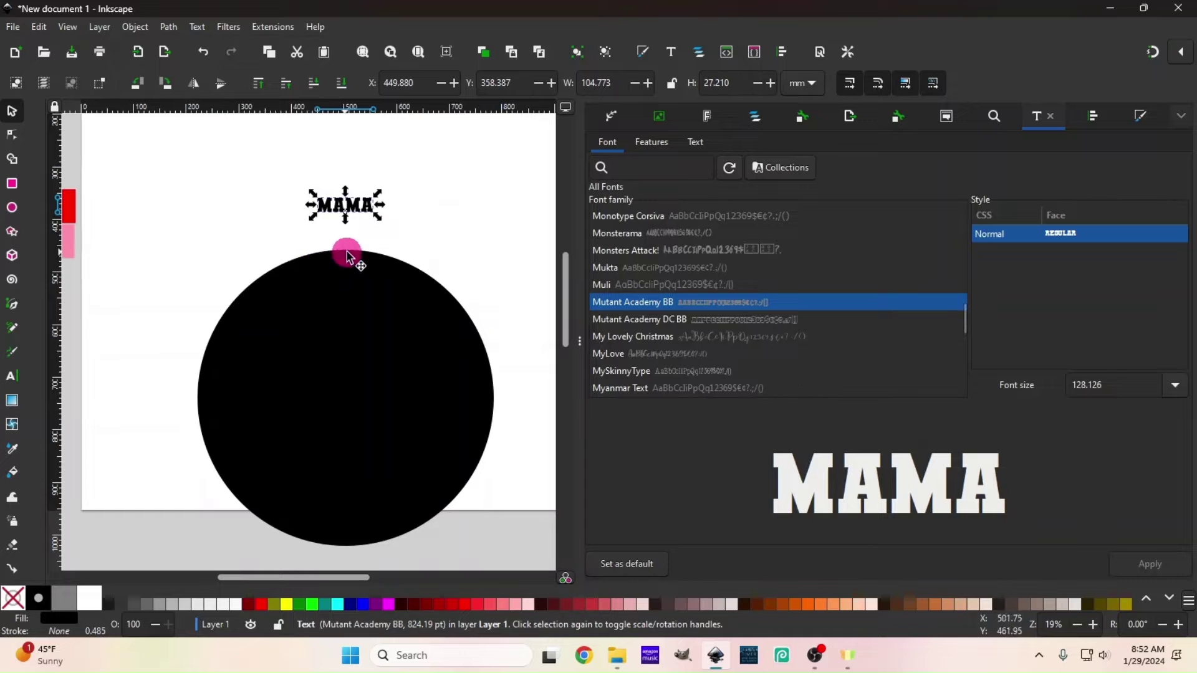
{"action": "left_click_drag", "start_coordinate": [364, 209], "coordinate": [371, 250]}
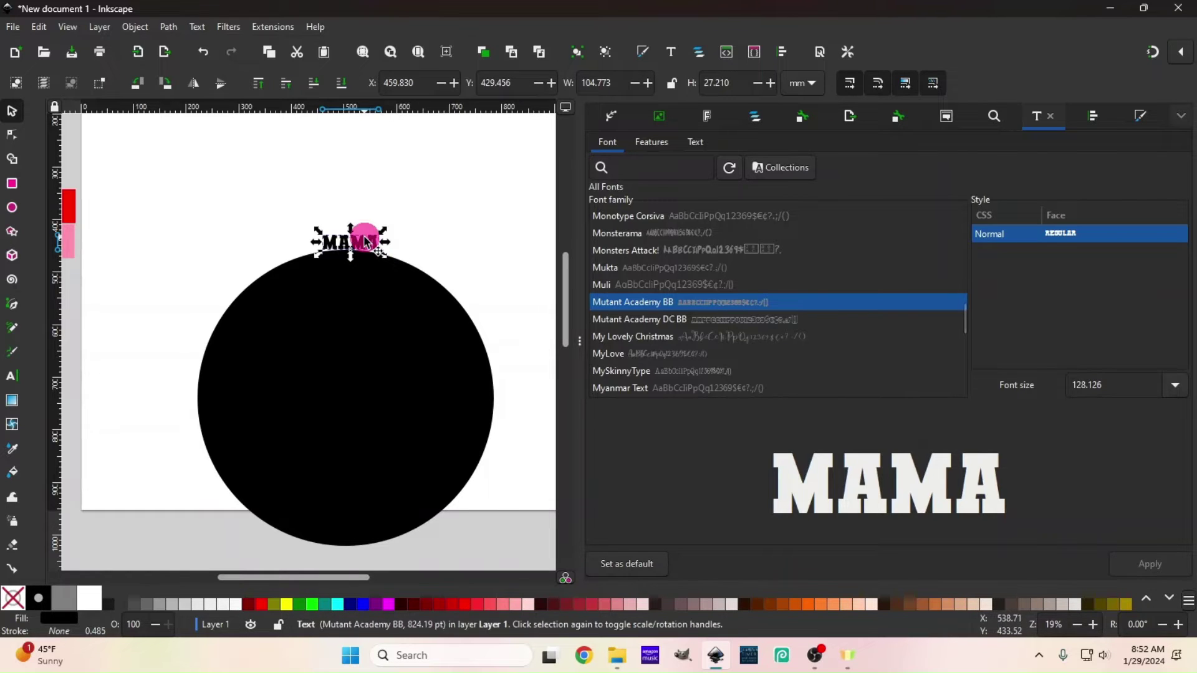
{"action": "key", "text": "shift"}
{"action": "left_click", "coordinate": [383, 352], "text": "shift"}
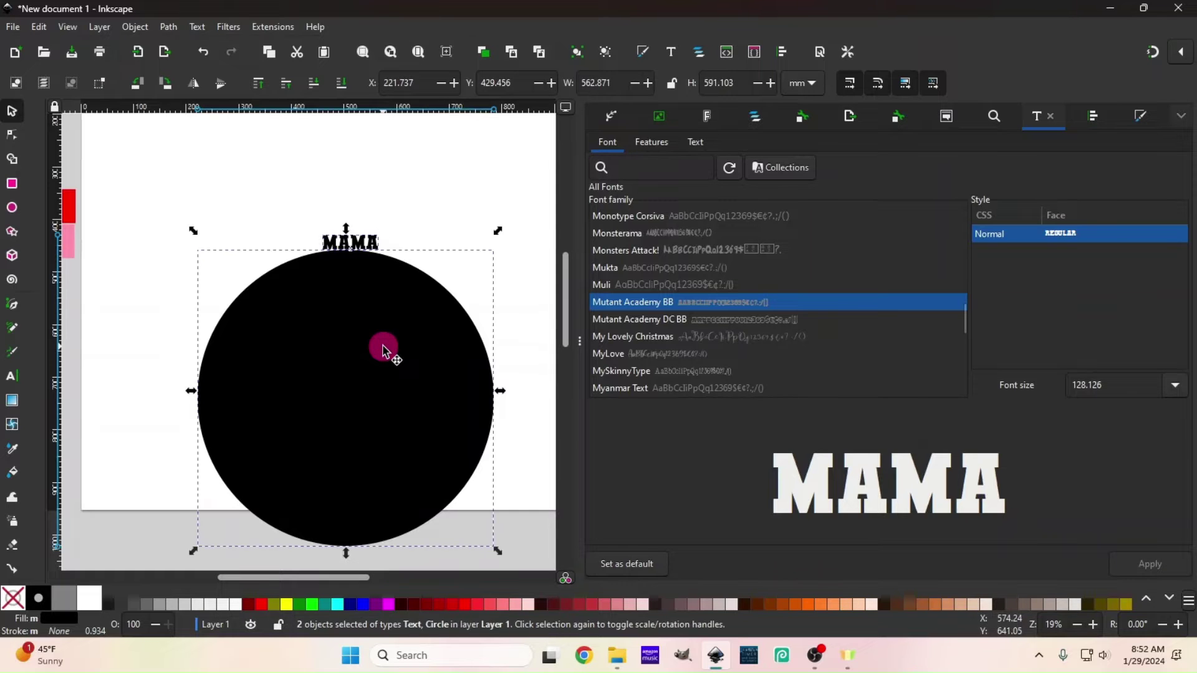
{"action": "left_click", "coordinate": [373, 235]}
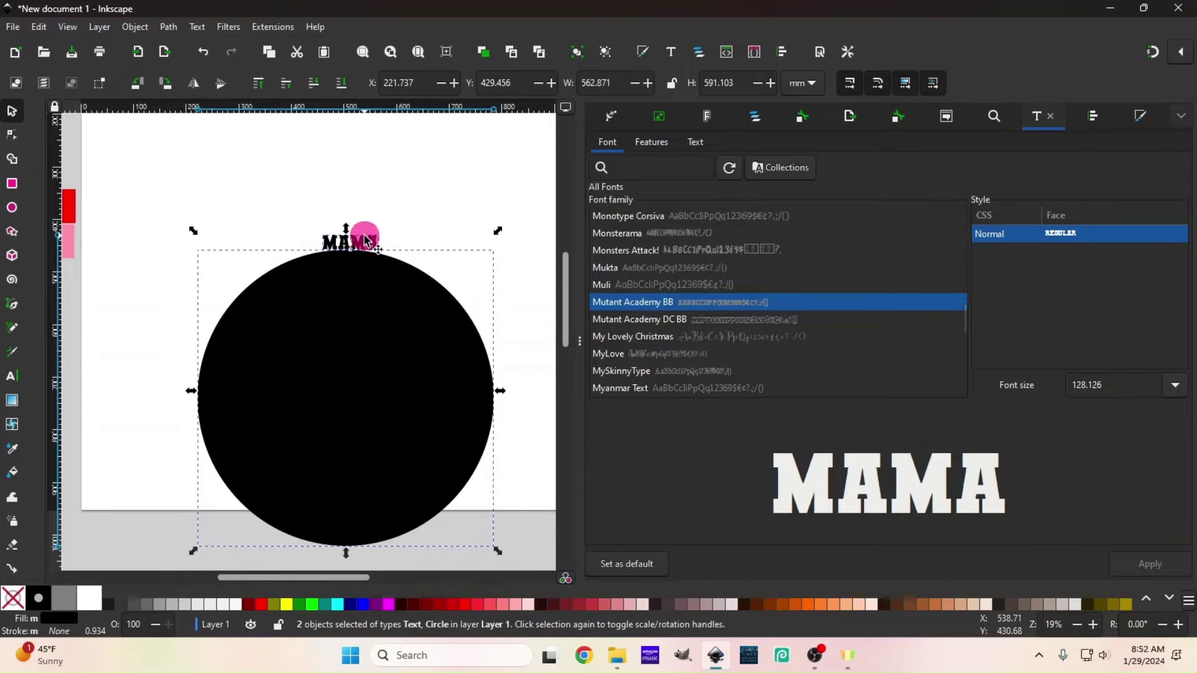
{"action": "left_click", "coordinate": [233, 181]}
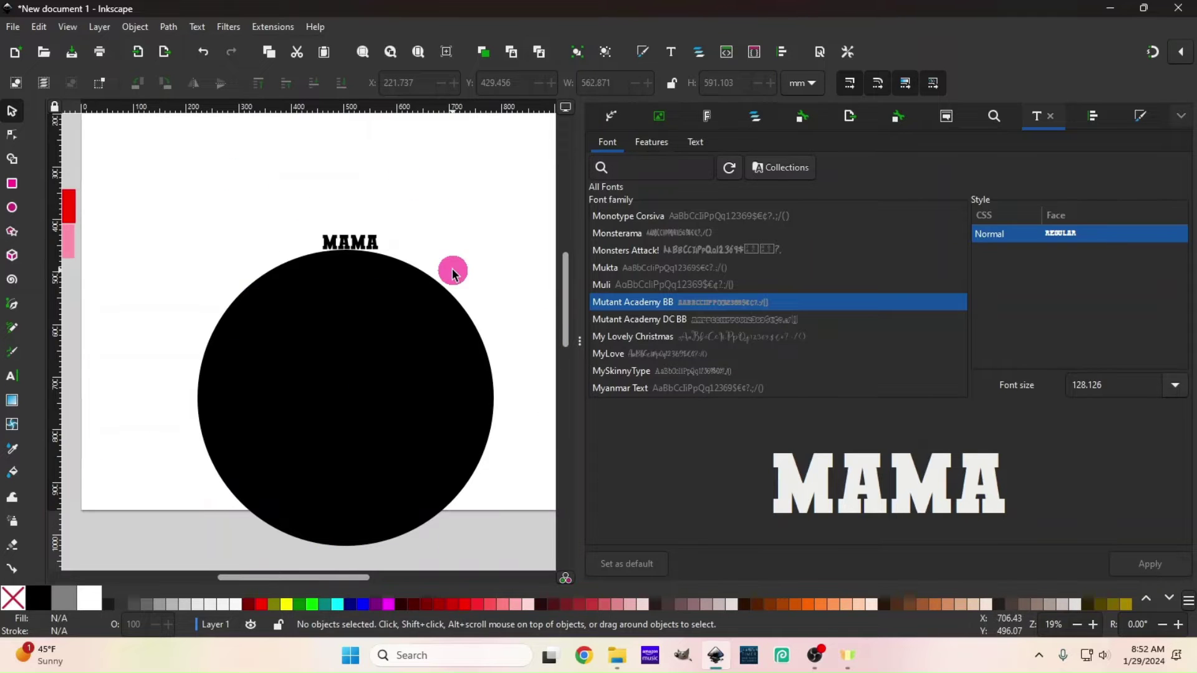
Step: Put the MAMA text on the circle's path, using the text and the black circle together
{"action": "left_click", "coordinate": [362, 242]}
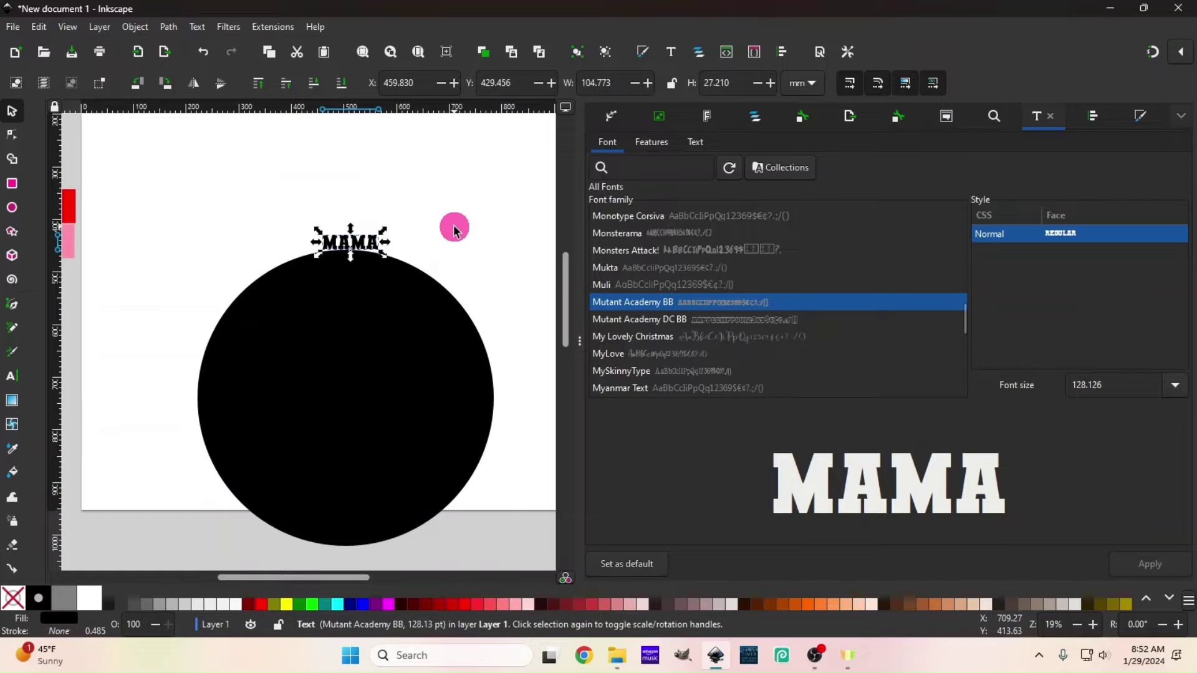
{"action": "left_click", "coordinate": [386, 360], "text": "shift"}
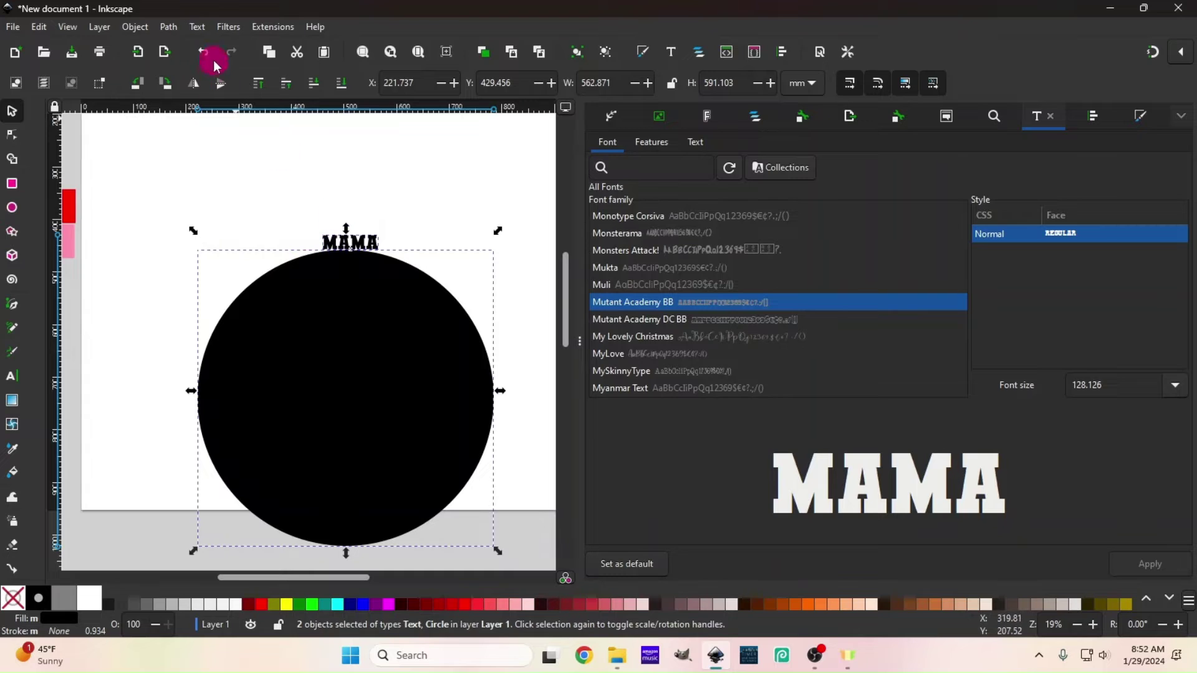
{"action": "left_click", "coordinate": [198, 27]}
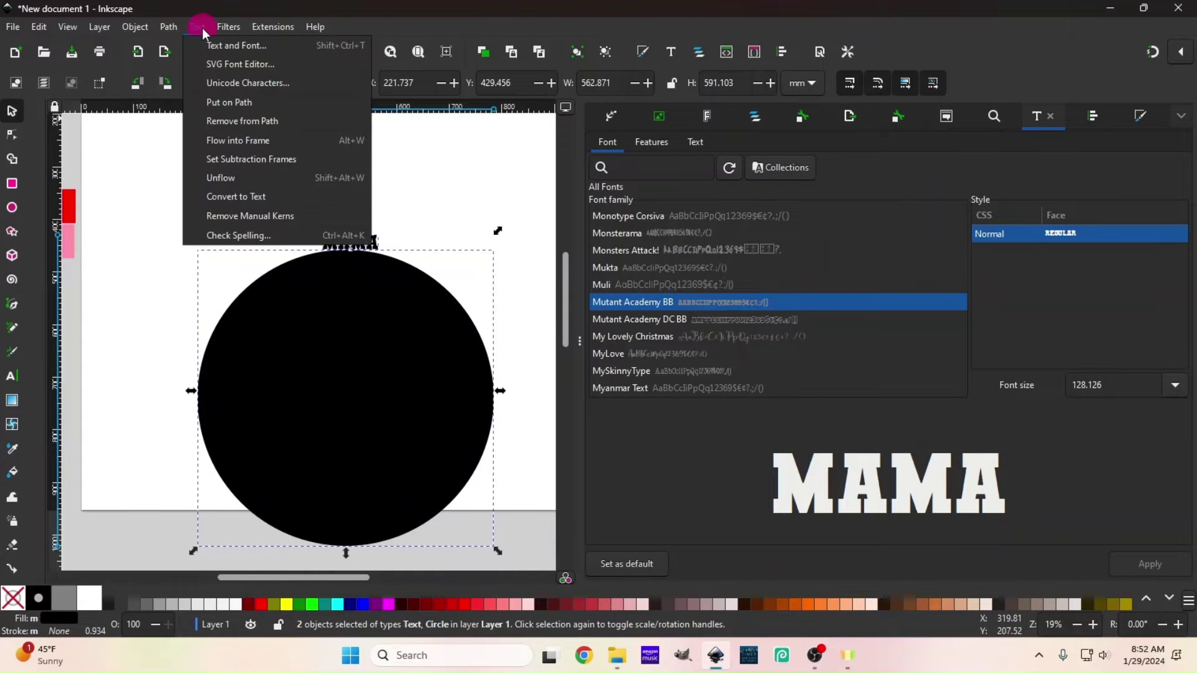
{"action": "left_click", "coordinate": [227, 103]}
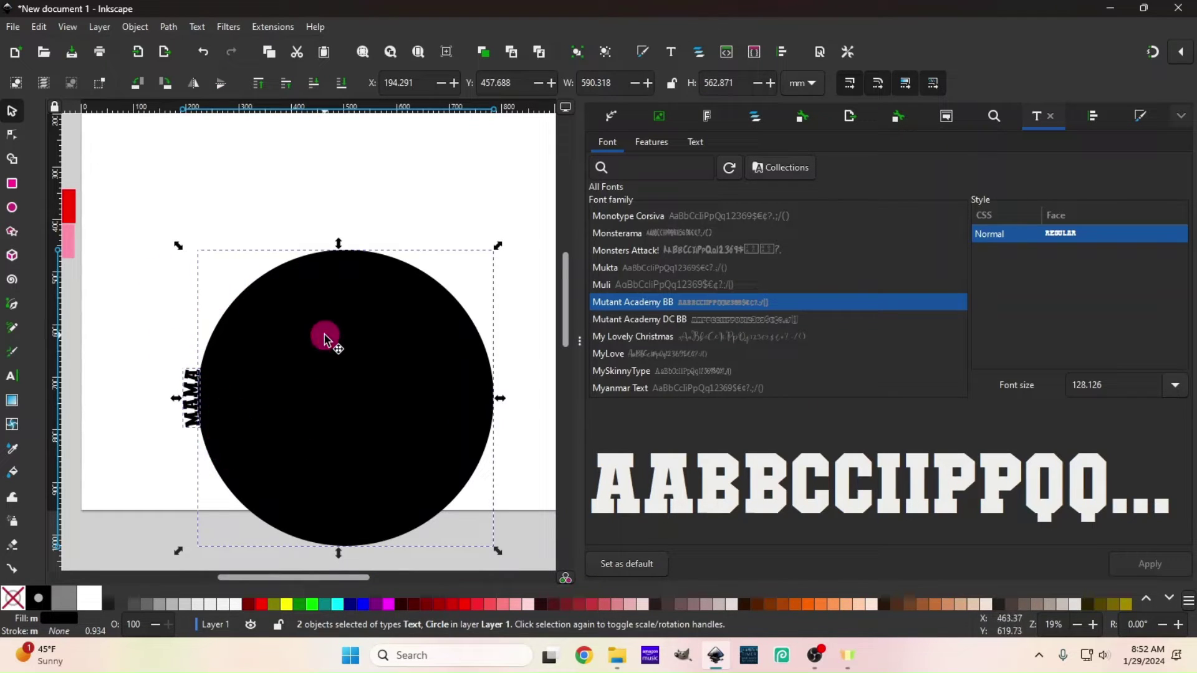
{"action": "left_click", "coordinate": [302, 214]}
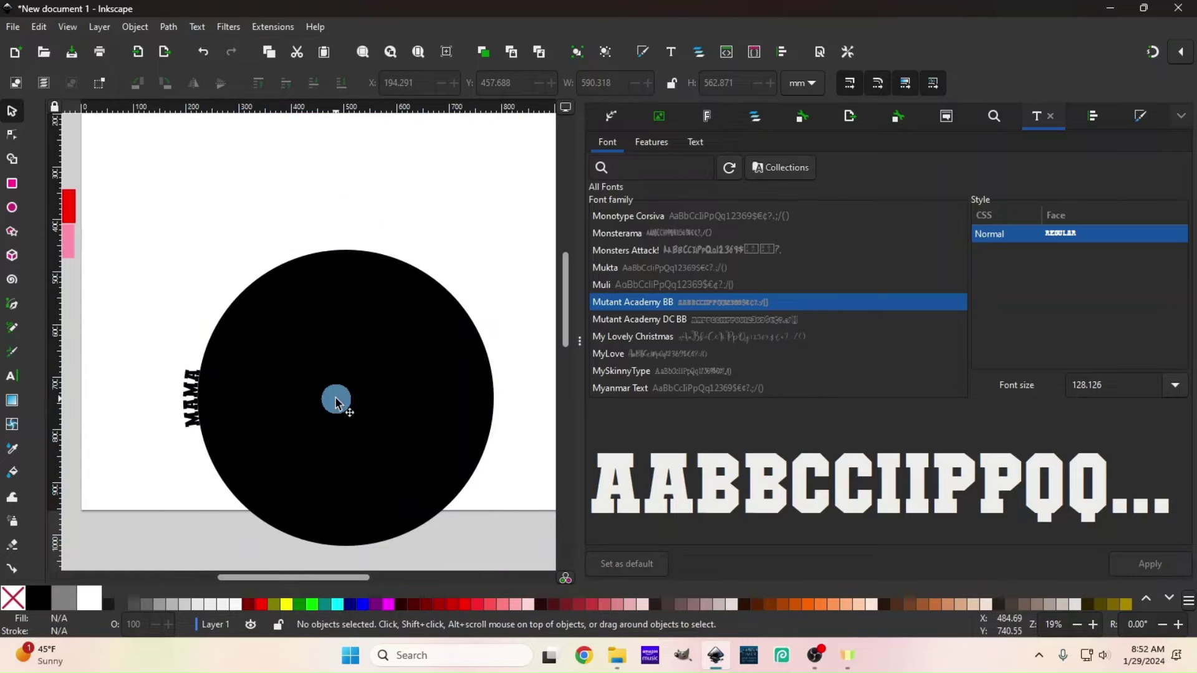
Step: Shrink the black circle proportionally about its centre to about 190 mm in diameter to tighten the text's curve
{"action": "left_click", "coordinate": [336, 403]}
{"action": "left_click", "coordinate": [180, 393]}
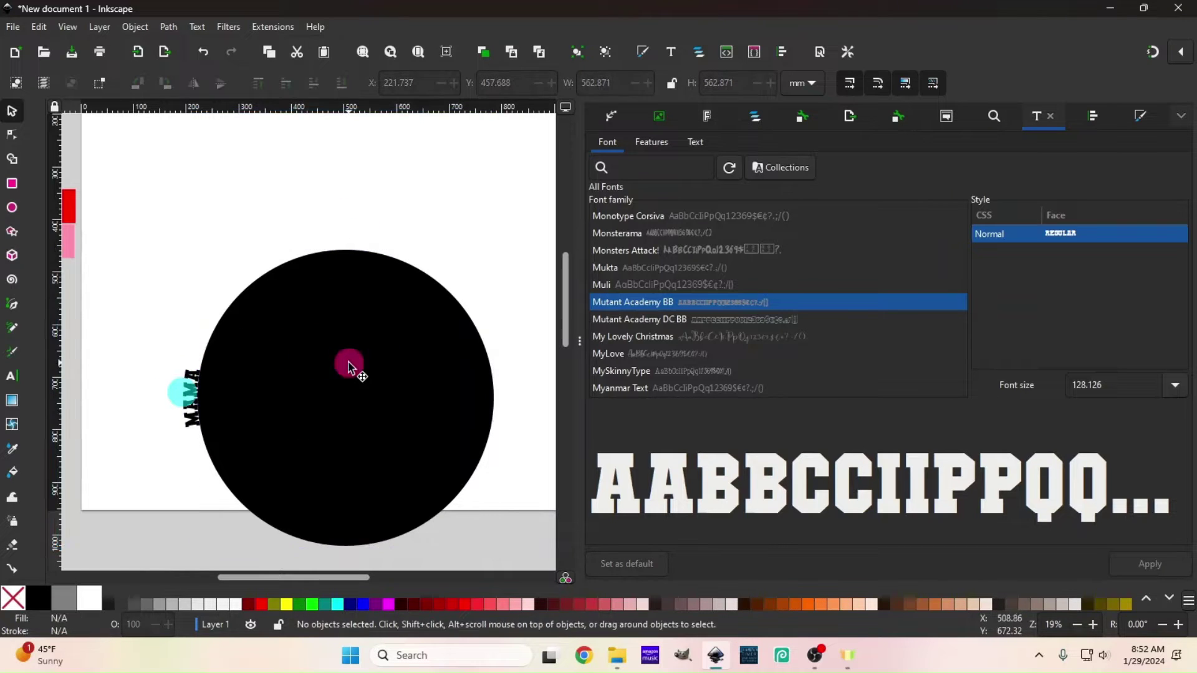
{"action": "left_click", "coordinate": [312, 386]}
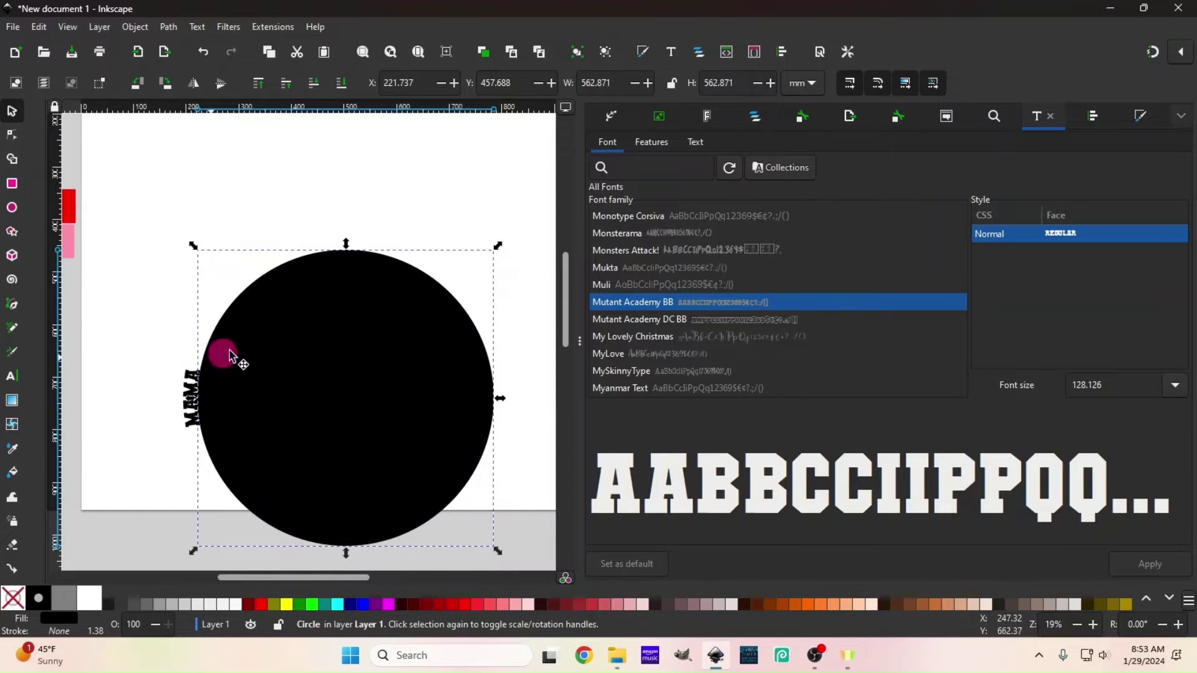
{"action": "left_click_drag", "start_coordinate": [506, 254], "coordinate": [403, 335]}
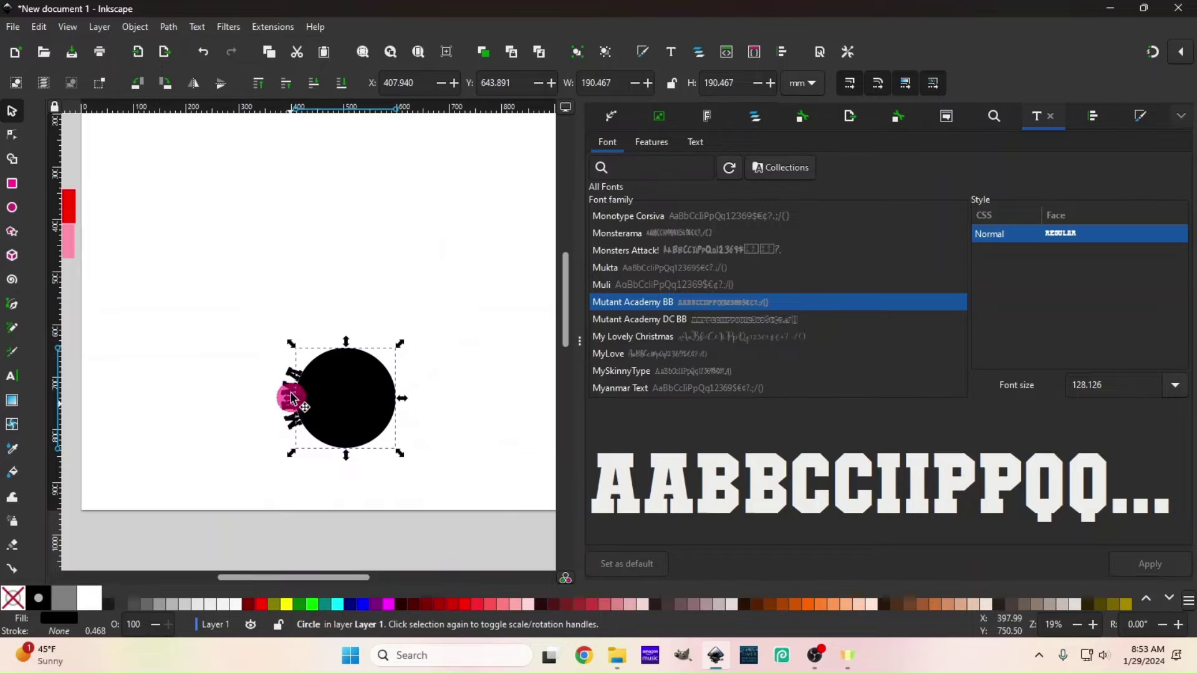
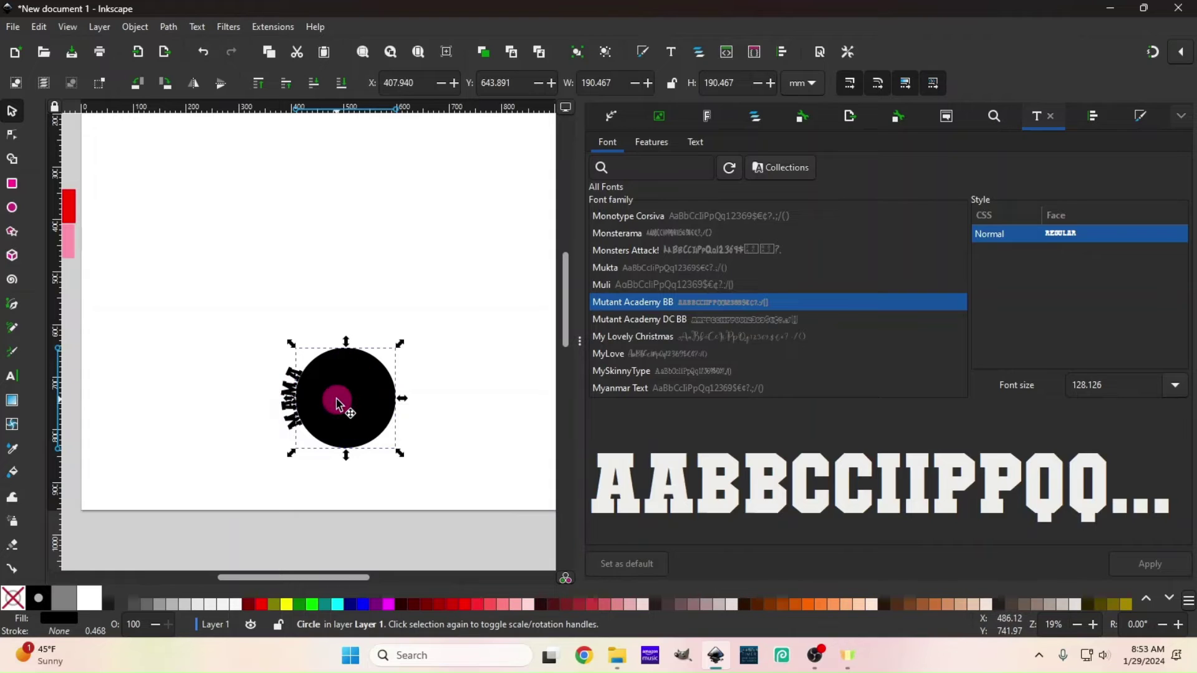
Step: Group the black circle and move it away from the text to below the page, at about X 496 mm, Y 1265 mm
{"action": "right_click", "coordinate": [337, 405]}
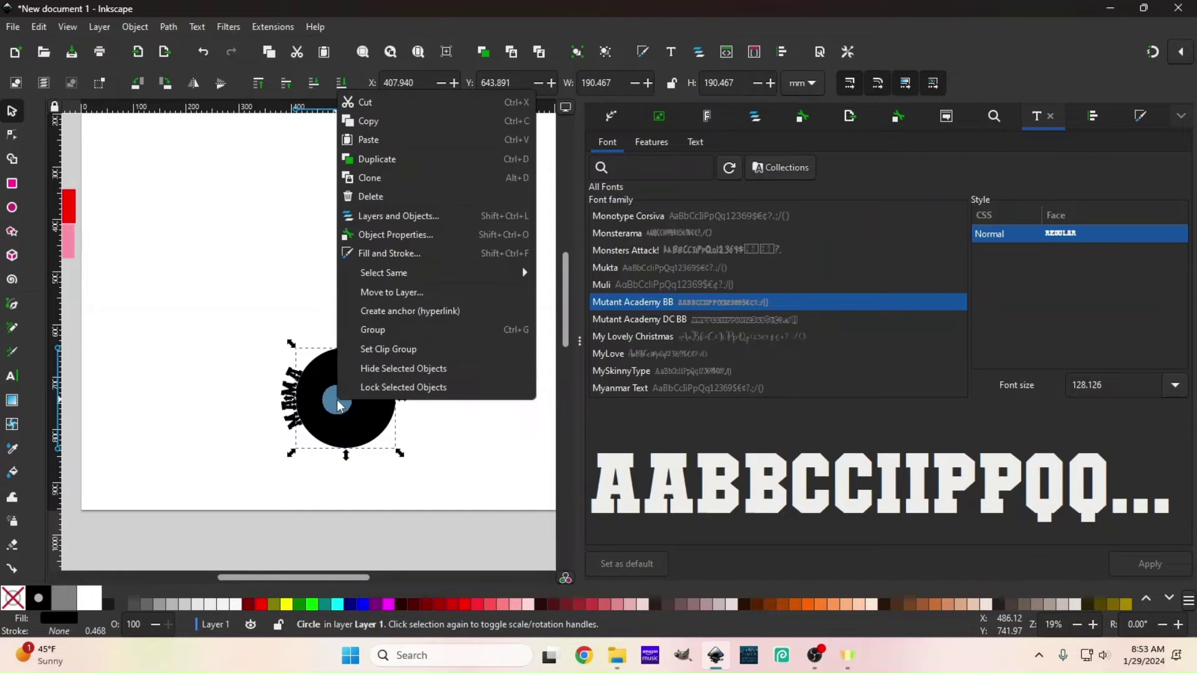
{"action": "left_click", "coordinate": [384, 335]}
{"action": "left_click_drag", "start_coordinate": [361, 414], "coordinate": [389, 599]}
Step: Move the curved MAMA text to the upper part of the page and rotate it 90° clockwise so it reads upright
{"action": "left_click", "coordinate": [288, 276]}
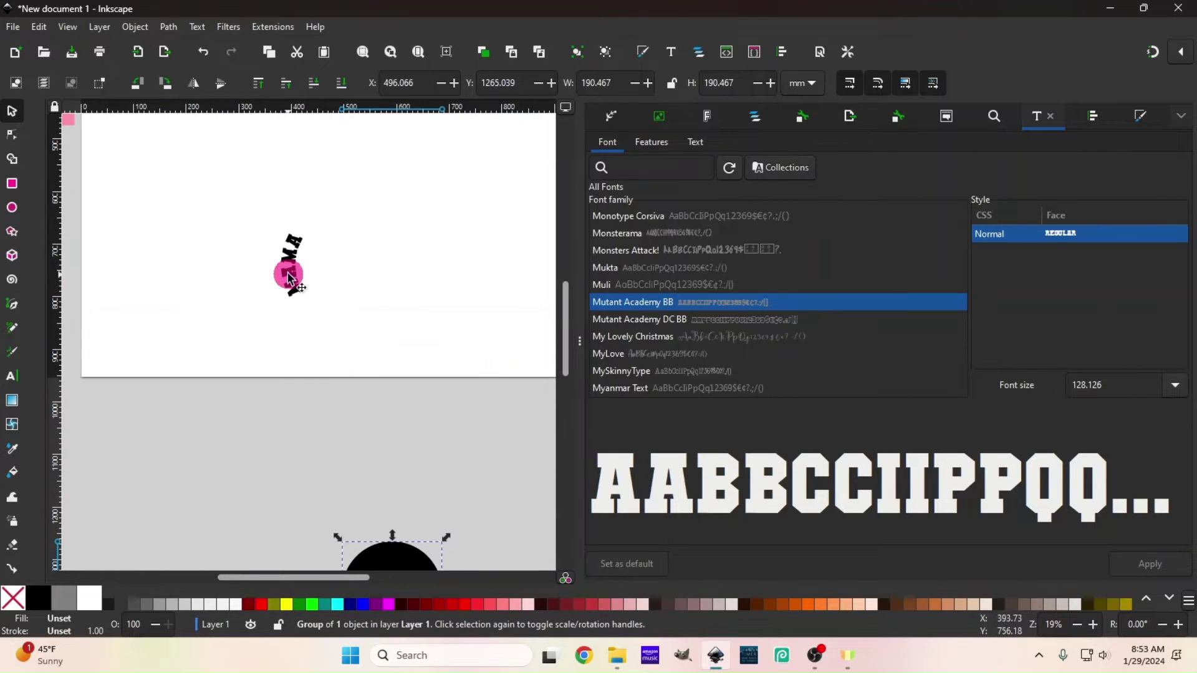
{"action": "left_click_drag", "start_coordinate": [291, 274], "coordinate": [312, 190]}
{"action": "scroll", "coordinate": [351, 285], "scroll_direction": "up", "scroll_amount": 5}
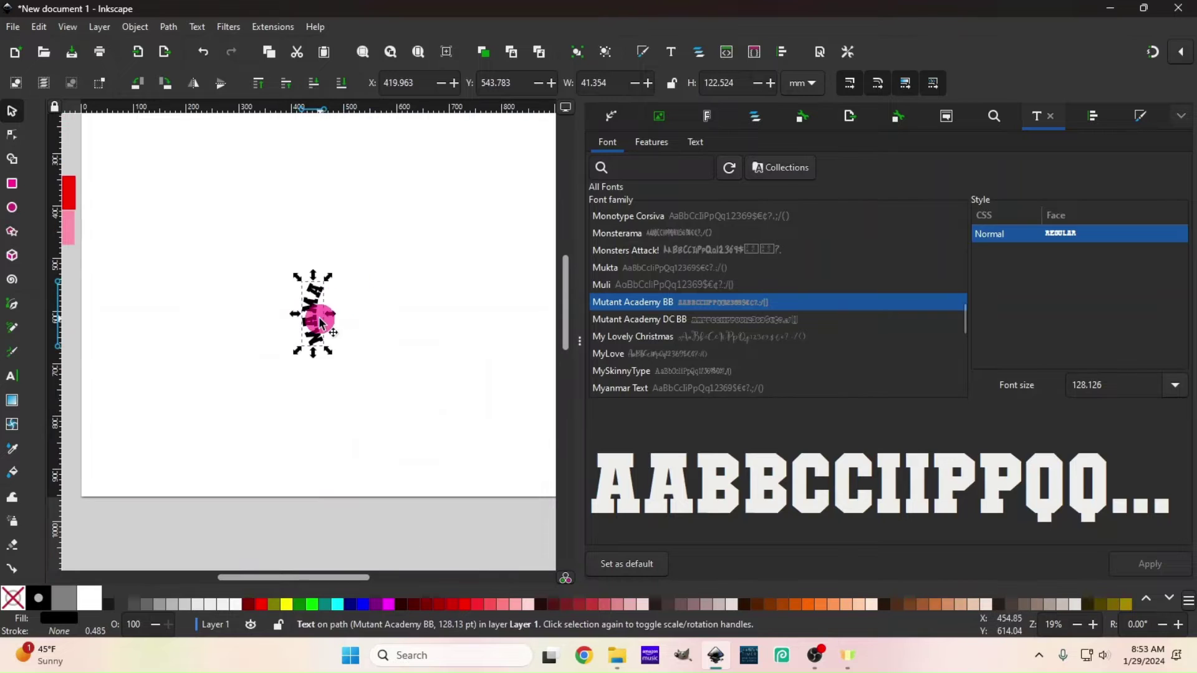
{"action": "left_click_drag", "start_coordinate": [321, 320], "coordinate": [308, 293]}
{"action": "scroll", "coordinate": [326, 269], "scroll_direction": "up", "scroll_amount": 5}
{"action": "left_click", "coordinate": [162, 119]}
{"action": "left_click", "coordinate": [171, 90]}
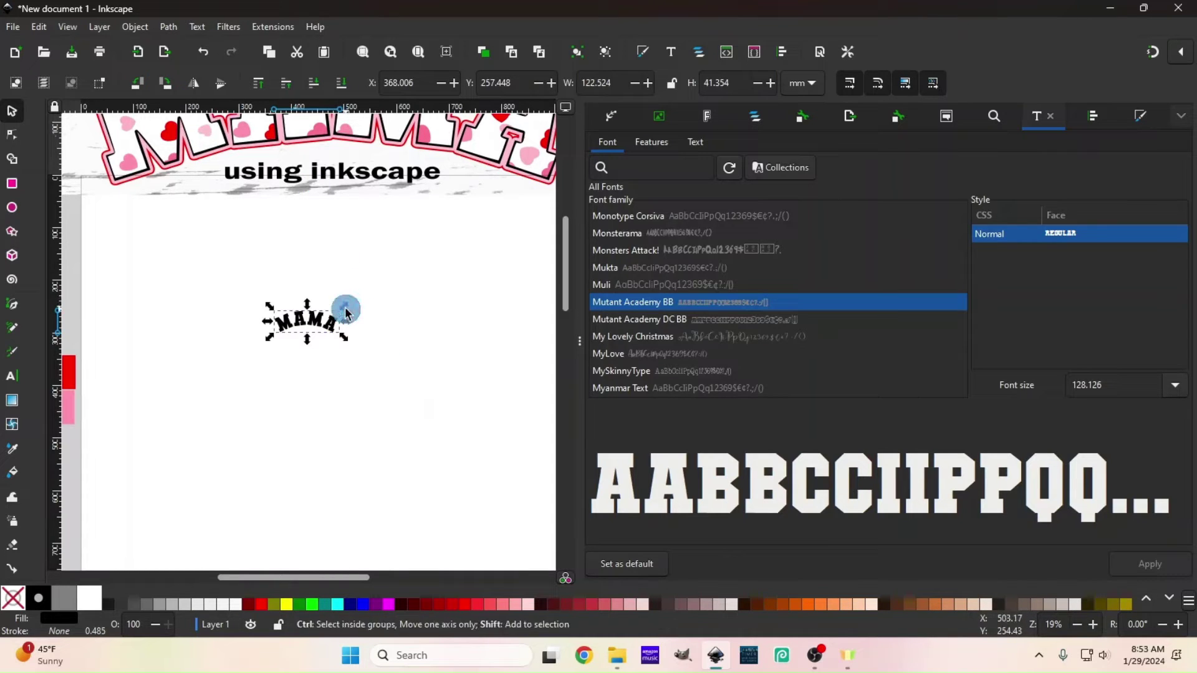
Step: Enlarge the arched MAMA text to about 796 mm wide and position it at about X 99 mm, Y 116 mm
{"action": "left_click_drag", "start_coordinate": [345, 307], "coordinate": [523, 204]}
{"action": "left_click_drag", "start_coordinate": [373, 326], "coordinate": [384, 303]}
{"action": "scroll", "coordinate": [429, 312], "scroll_direction": "down", "scroll_amount": 1}
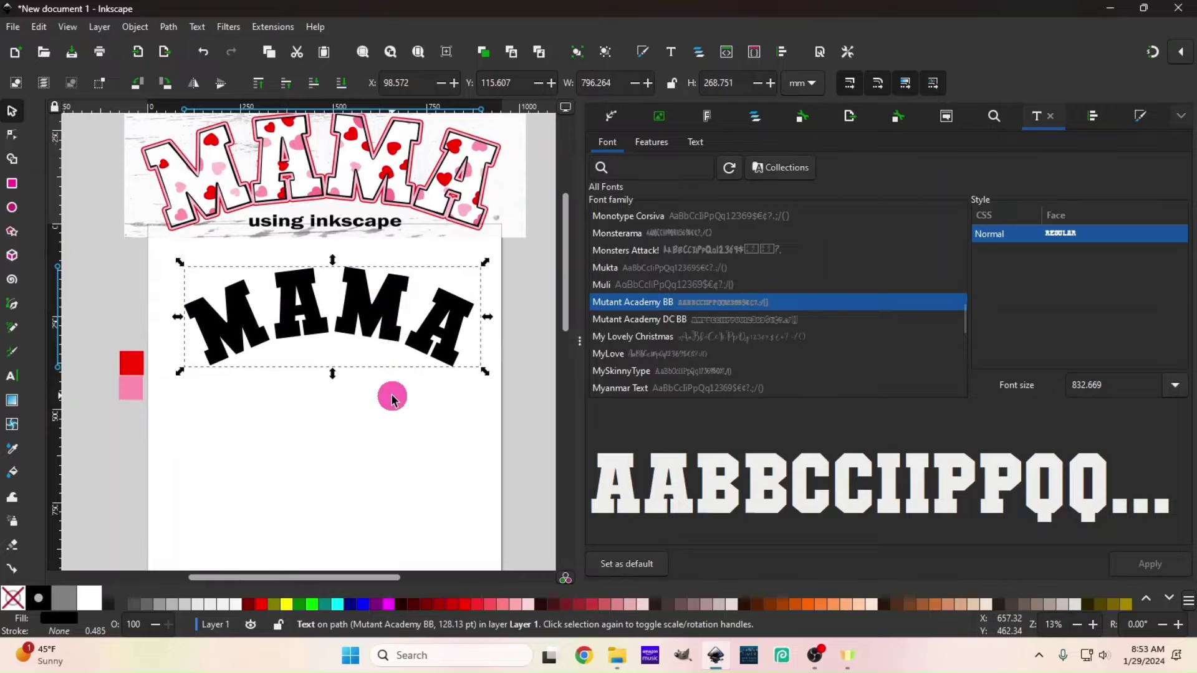
{"action": "left_click", "coordinate": [451, 339]}
{"action": "left_click_drag", "start_coordinate": [487, 265], "coordinate": [488, 268]}
{"action": "left_click", "coordinate": [398, 444]}
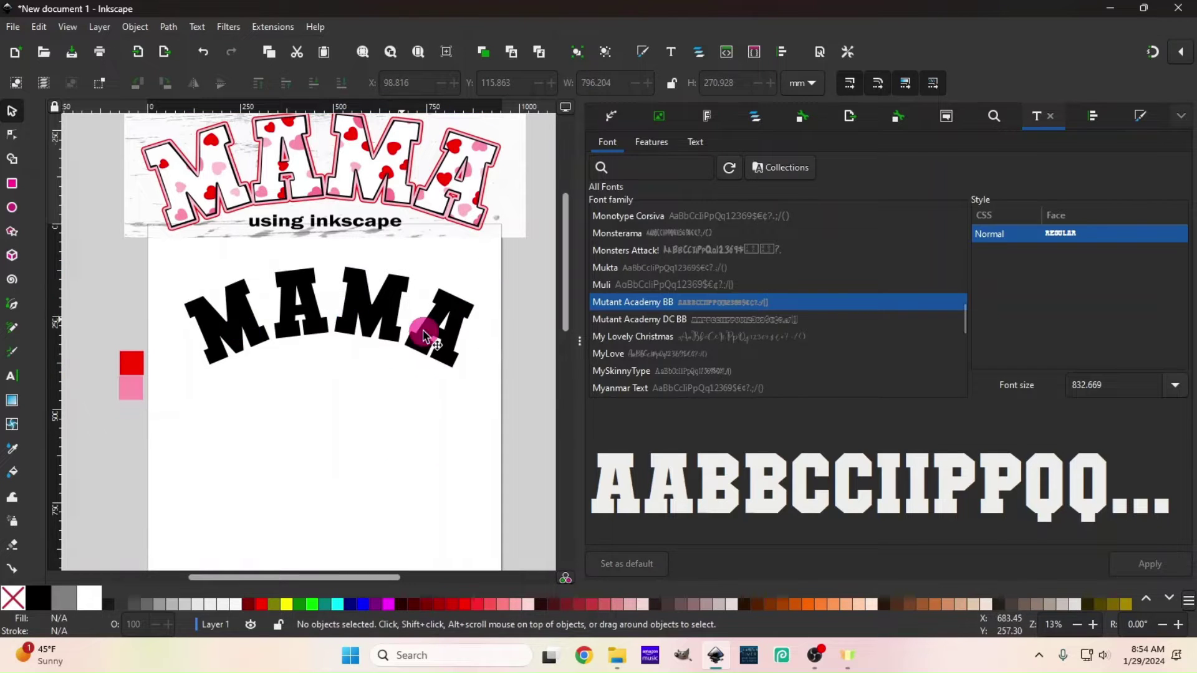
Step: Duplicate the arched MAMA text and arrange the two one above the other, at about Y 87 mm and Y 365 mm
{"action": "key", "text": "plus"}
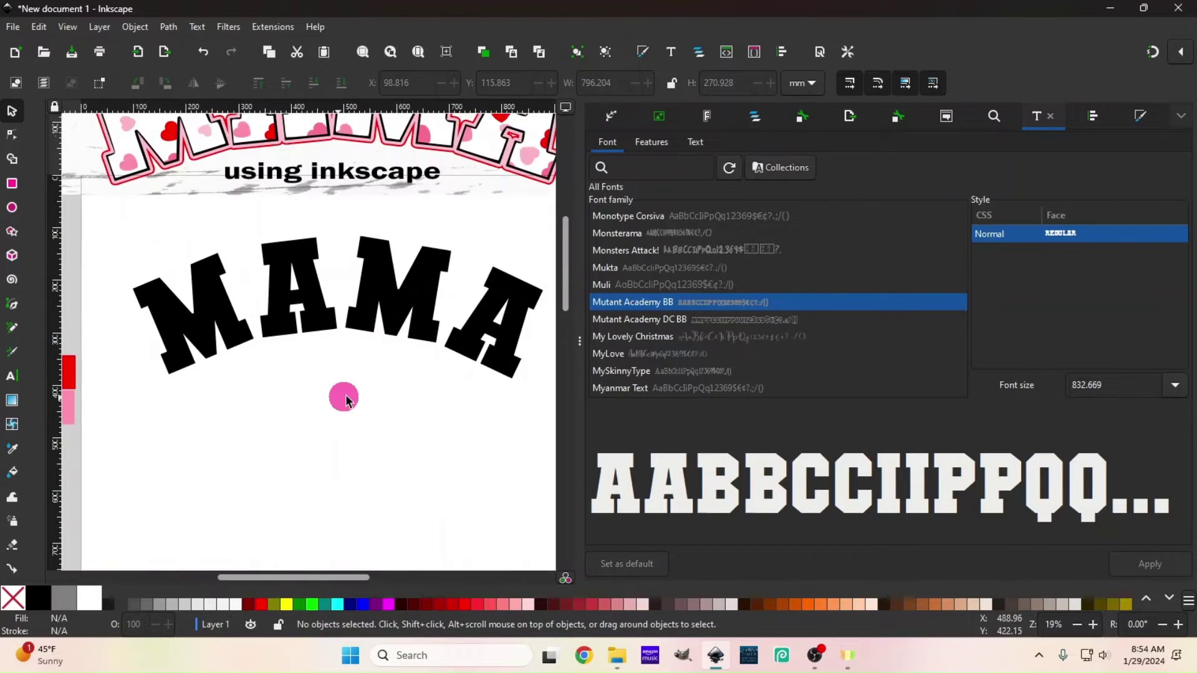
{"action": "left_click", "coordinate": [304, 312]}
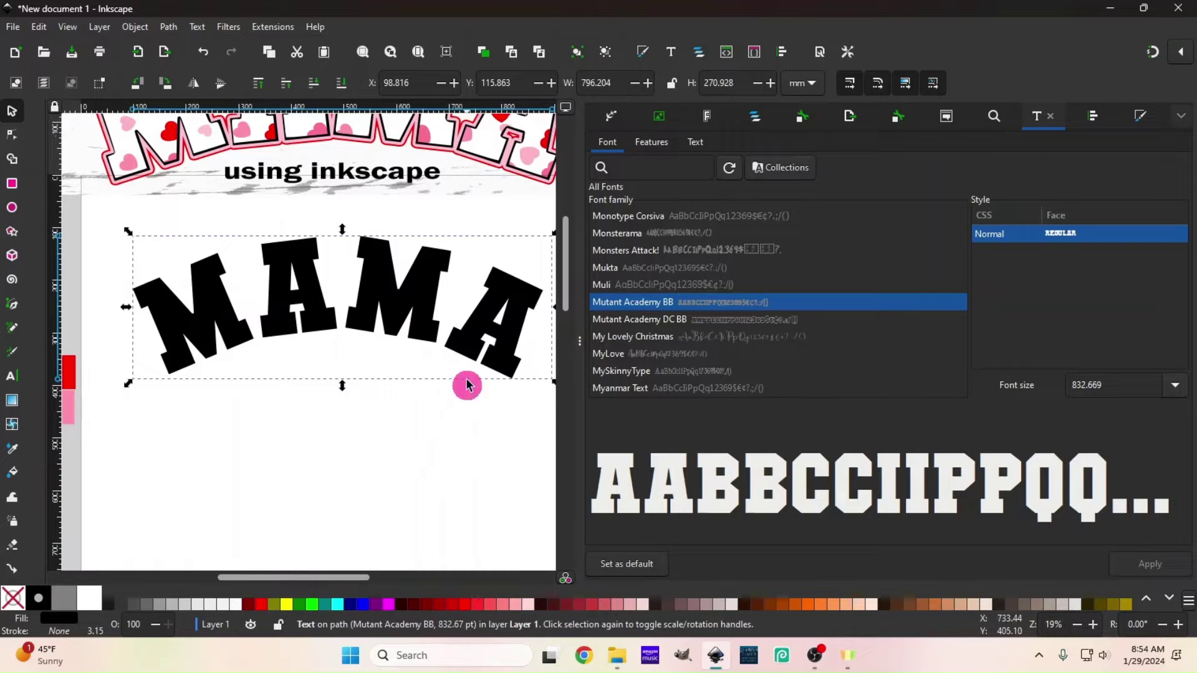
{"action": "right_click", "coordinate": [378, 293]}
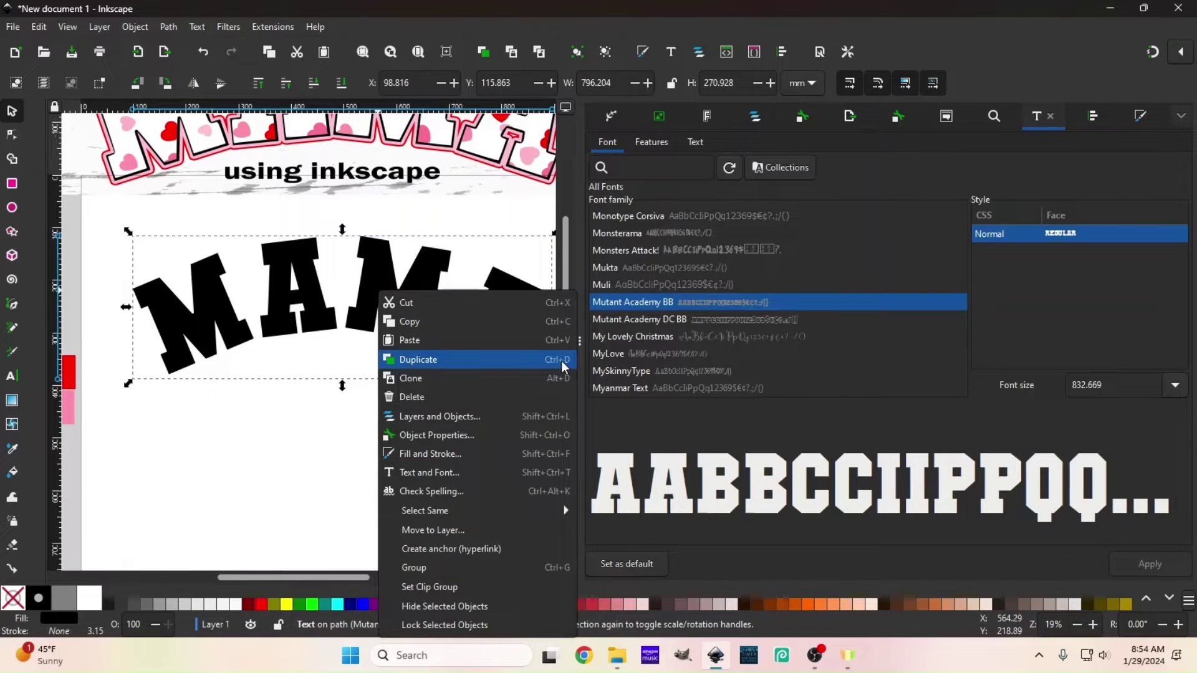
{"action": "left_click", "coordinate": [317, 293]}
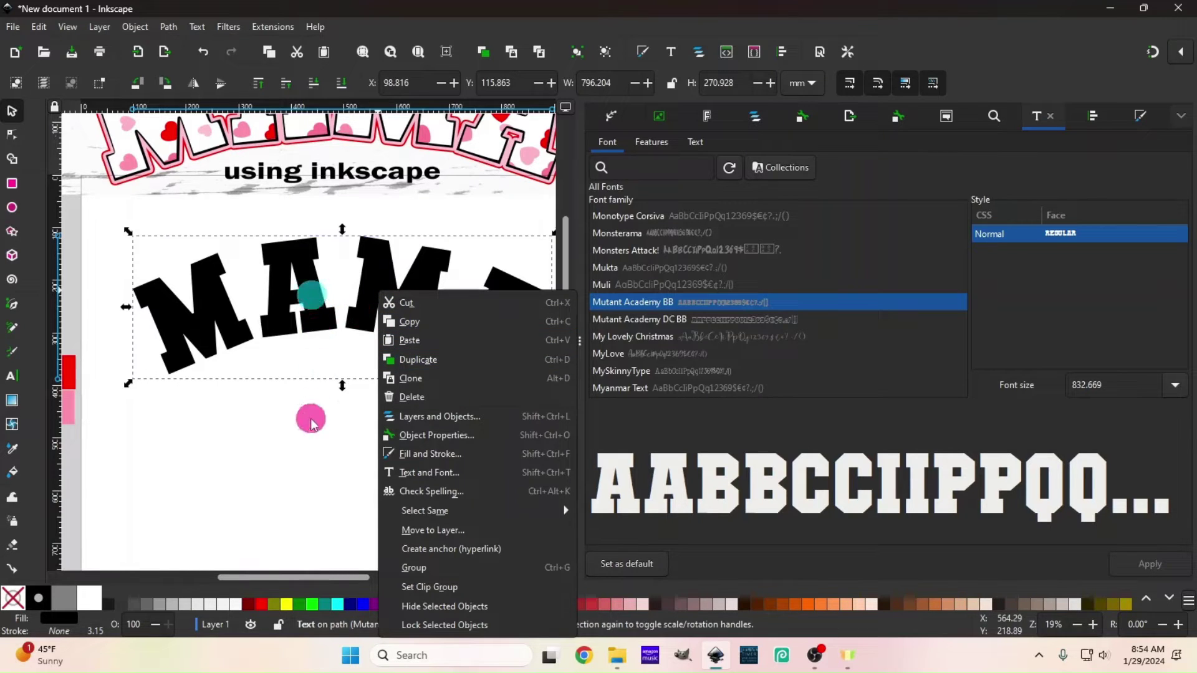
{"action": "left_click", "coordinate": [312, 446]}
{"action": "left_click_drag", "start_coordinate": [322, 313], "coordinate": [390, 437]}
{"action": "key", "text": "ctrl+d"}
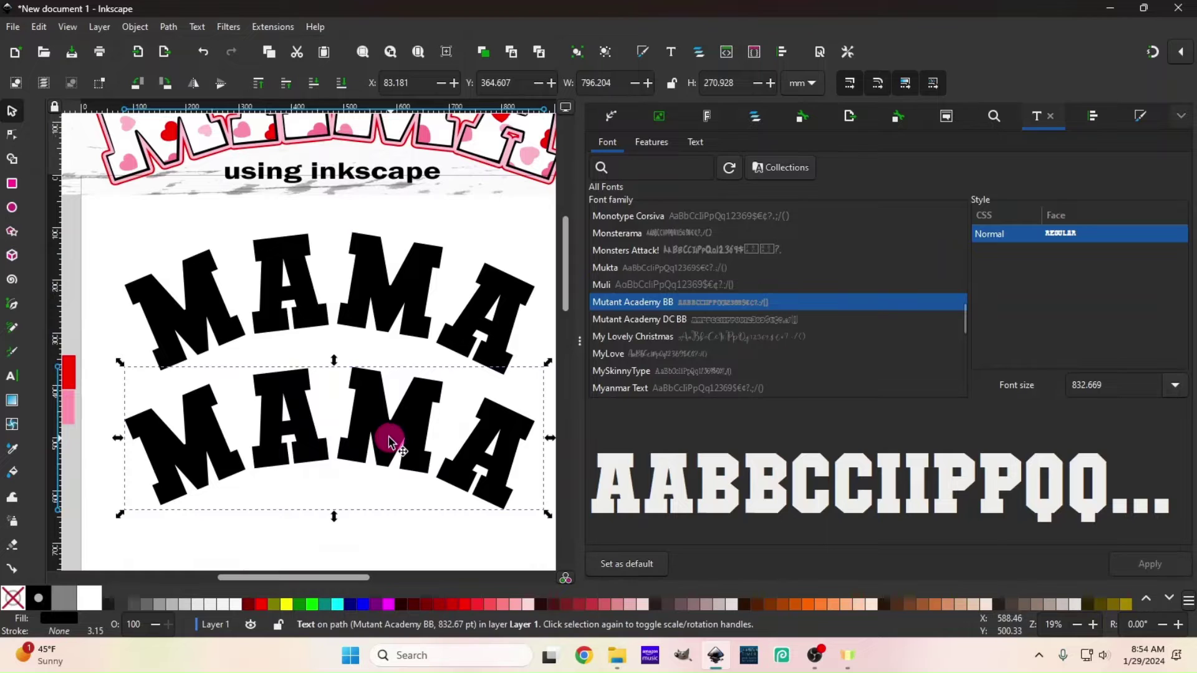
{"action": "mouse_move", "coordinate": [406, 315]}
{"action": "left_mouse_down"}
{"action": "mouse_move", "coordinate": [388, 304]}
{"action": "mouse_move", "coordinate": [397, 302]}
{"action": "left_mouse_up"}
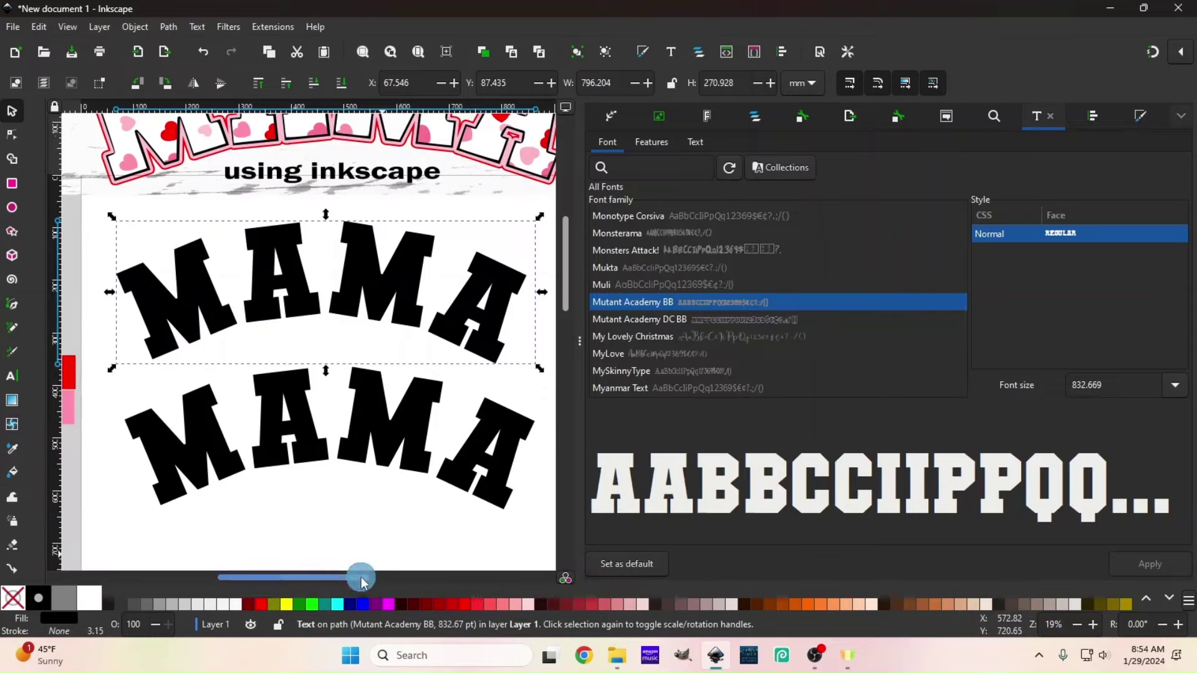
Step: Fill the upper MAMA text with the pink swatch's colour and give it a stroke in the red swatch's colour
{"action": "left_click_drag", "start_coordinate": [362, 578], "coordinate": [332, 578]}
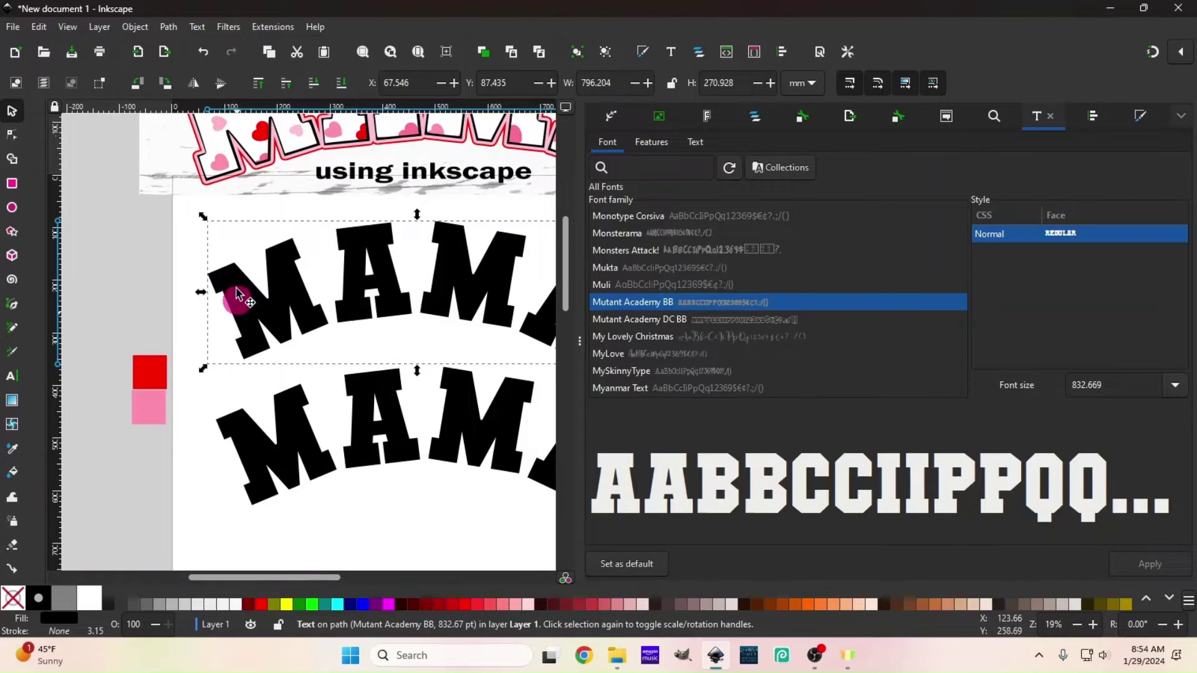
{"action": "left_click", "coordinate": [13, 451]}
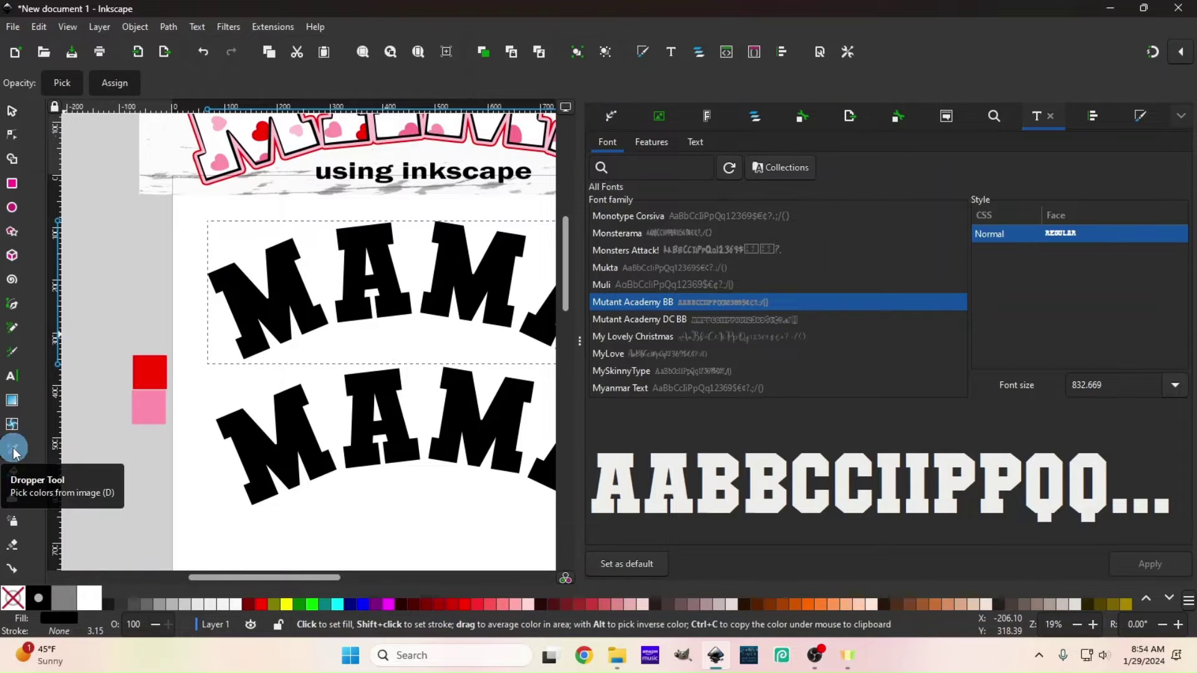
{"action": "left_click", "coordinate": [154, 414]}
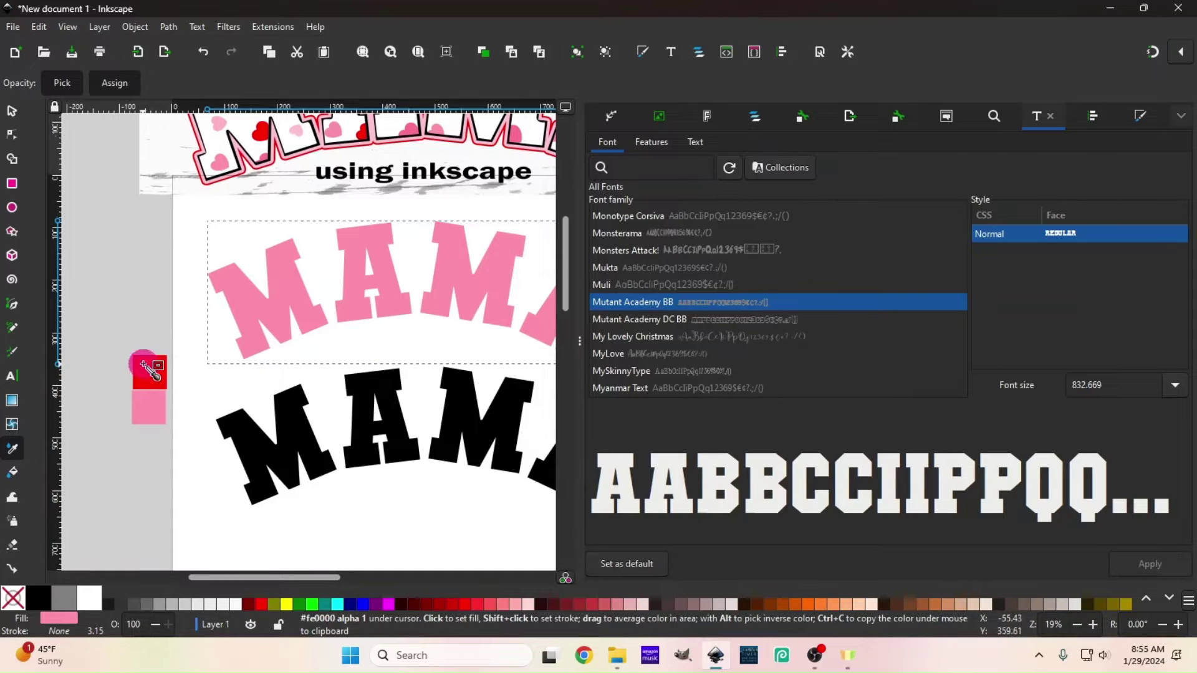
{"action": "left_click", "coordinate": [152, 379], "text": "shift"}
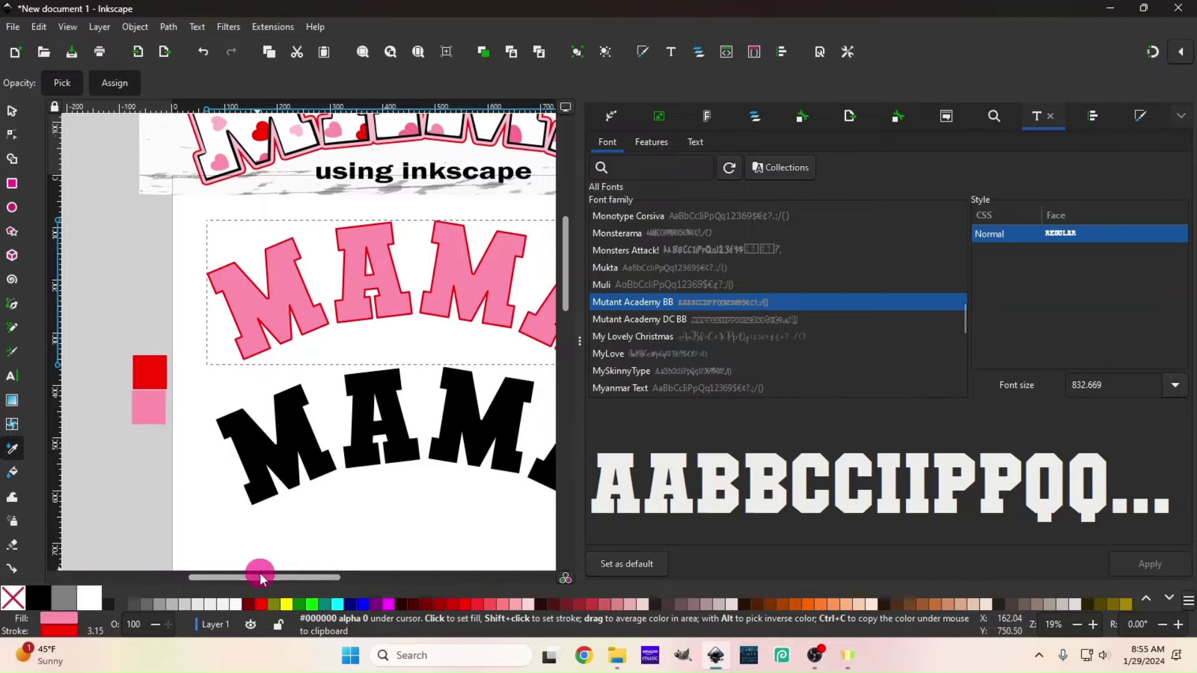
{"action": "left_click_drag", "start_coordinate": [266, 580], "coordinate": [294, 580]}
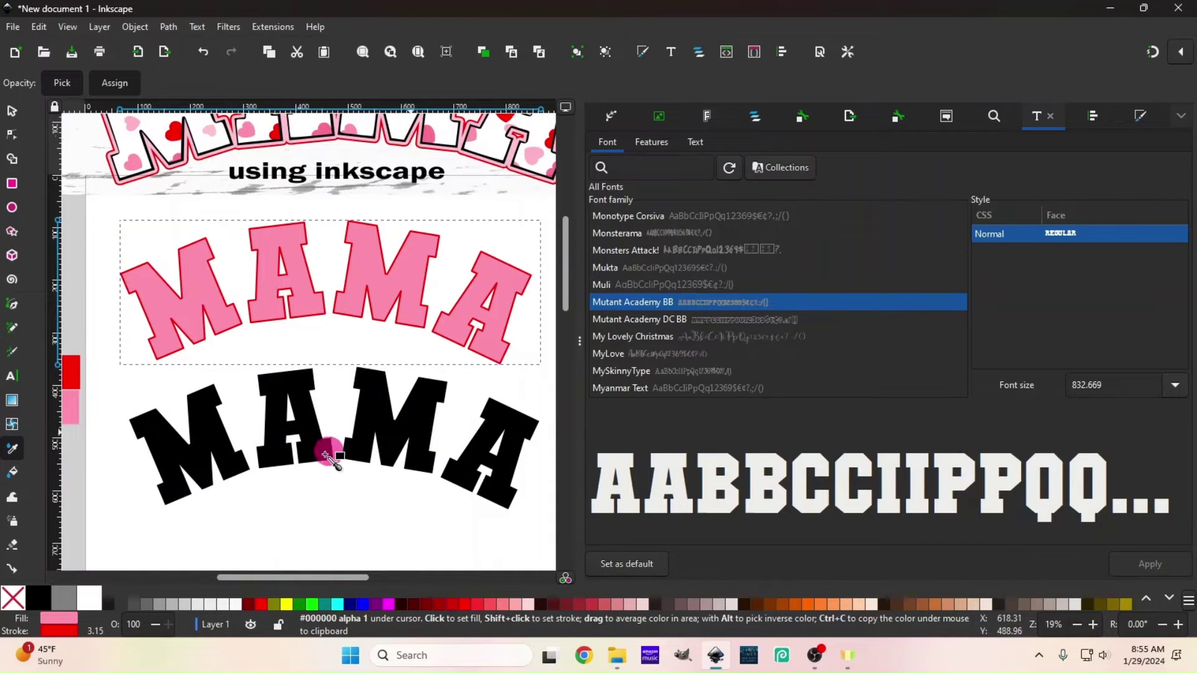
Step: Move the pink MAMA text to about X 74 mm, Y 119 mm, and shift the black copy slightly beneath it
{"action": "left_click", "coordinate": [12, 112]}
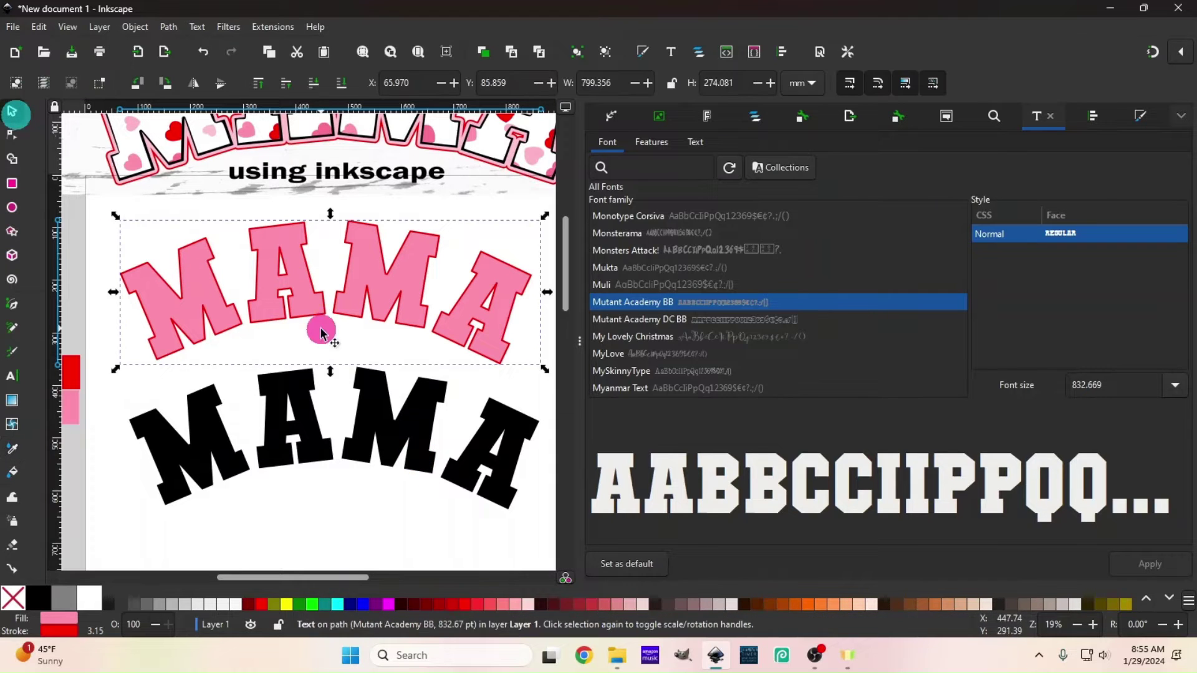
{"action": "left_click_drag", "start_coordinate": [320, 312], "coordinate": [325, 329]}
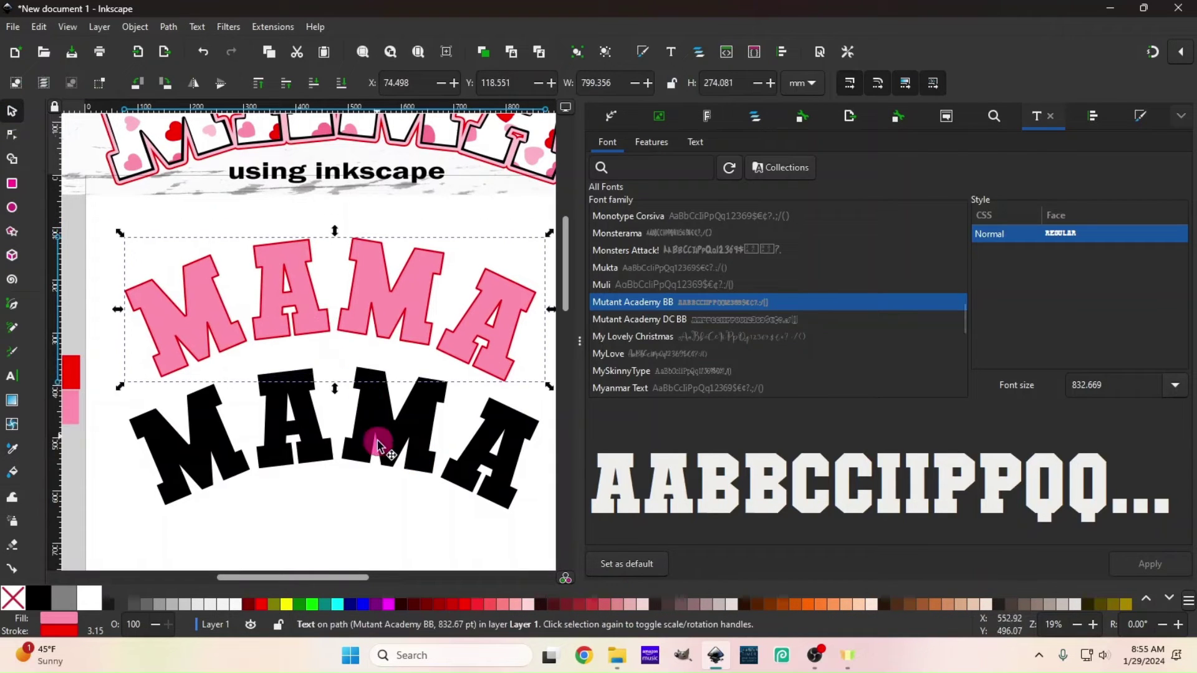
{"action": "left_click_drag", "start_coordinate": [374, 441], "coordinate": [401, 435]}
{"action": "left_click", "coordinate": [390, 315]}
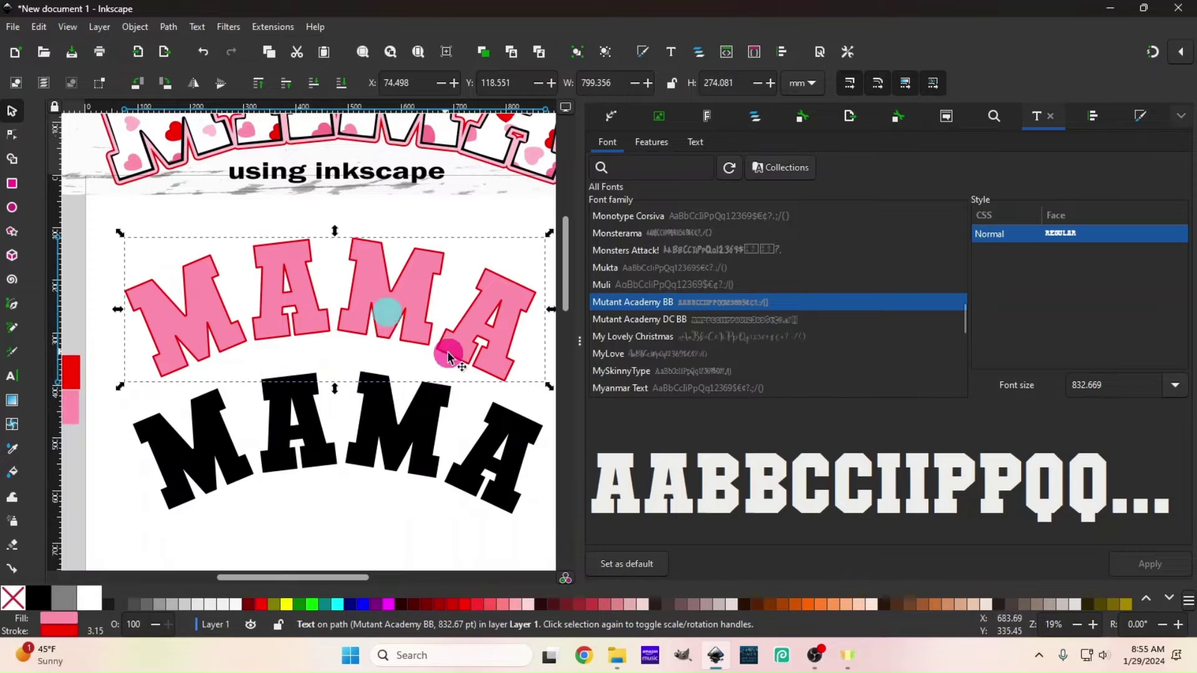
Step: Outset the pink MAMA lettering by two increments, checking the enlarge and shrink shortcut note above the page
{"action": "scroll", "coordinate": [388, 335], "scroll_direction": "up", "scroll_amount": 5}
{"action": "scroll", "coordinate": [388, 335], "scroll_direction": "up", "scroll_amount": 5}
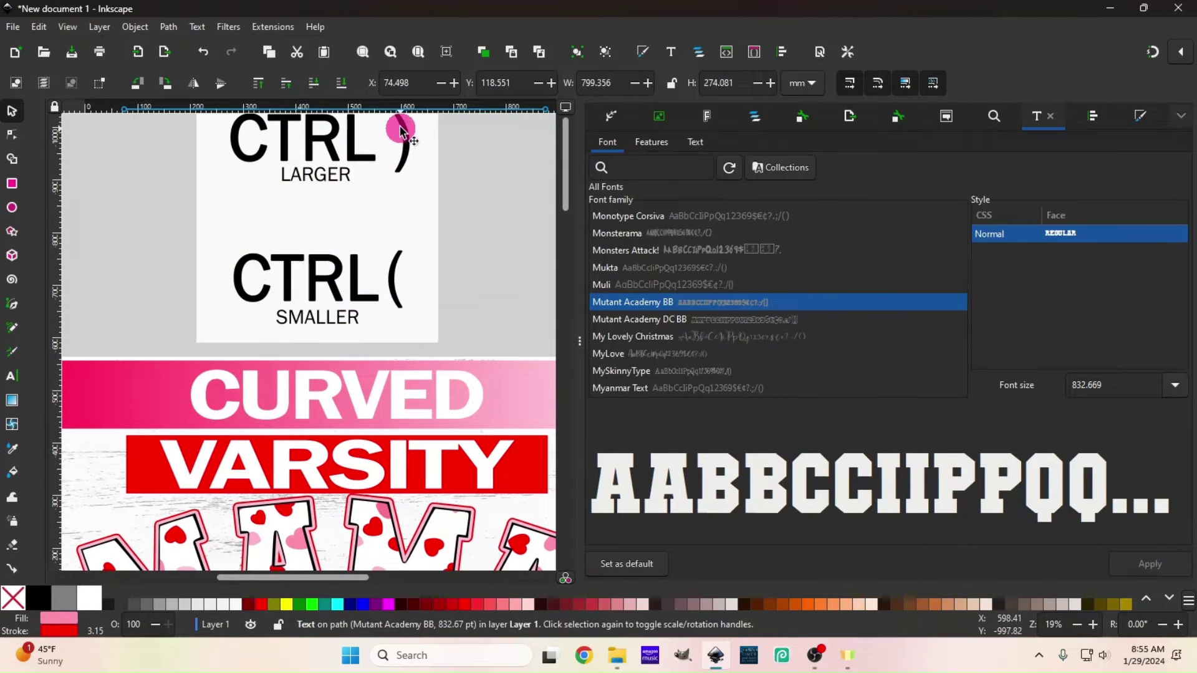
{"action": "scroll", "coordinate": [470, 270], "scroll_direction": "down", "scroll_amount": 6}
{"action": "scroll", "coordinate": [405, 380], "scroll_direction": "down", "scroll_amount": 2}
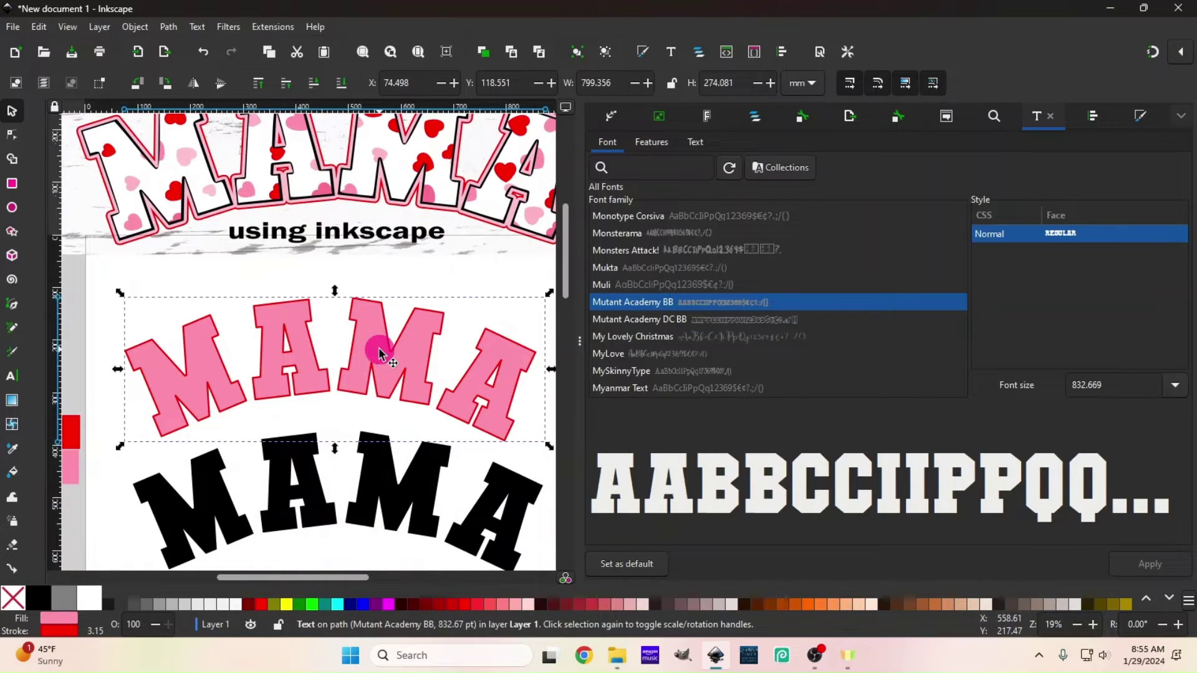
{"action": "key", "text": "ctrl"}
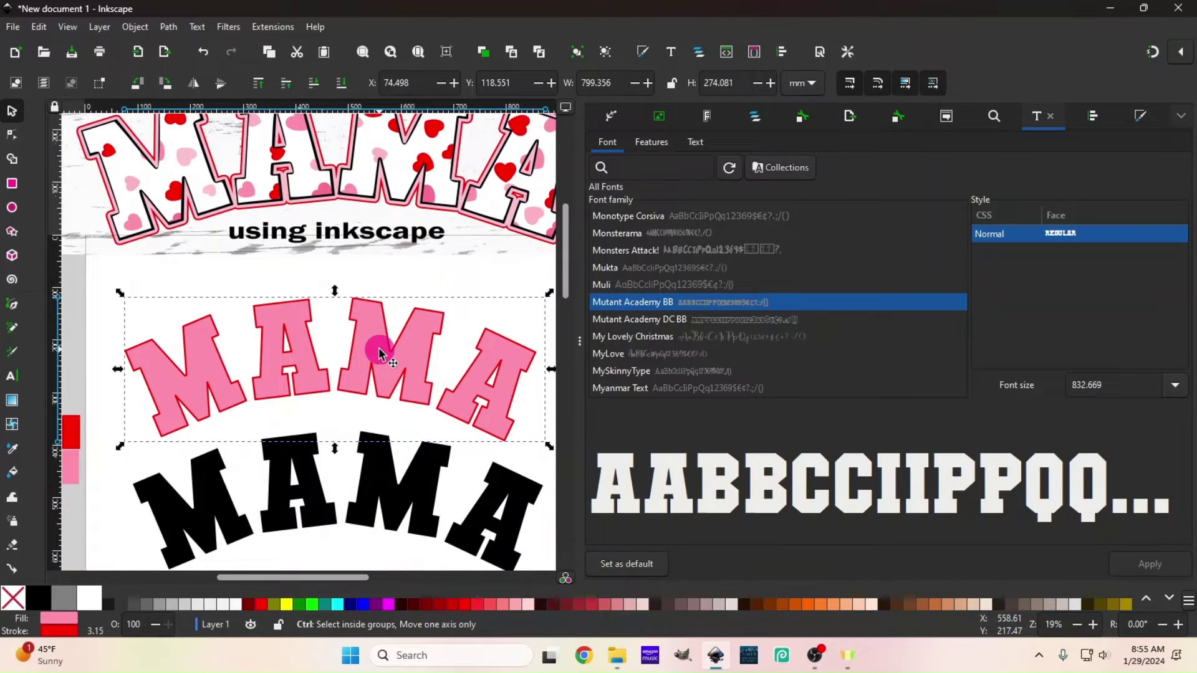
{"action": "left_click", "coordinate": [379, 351], "text": "ctrl"}
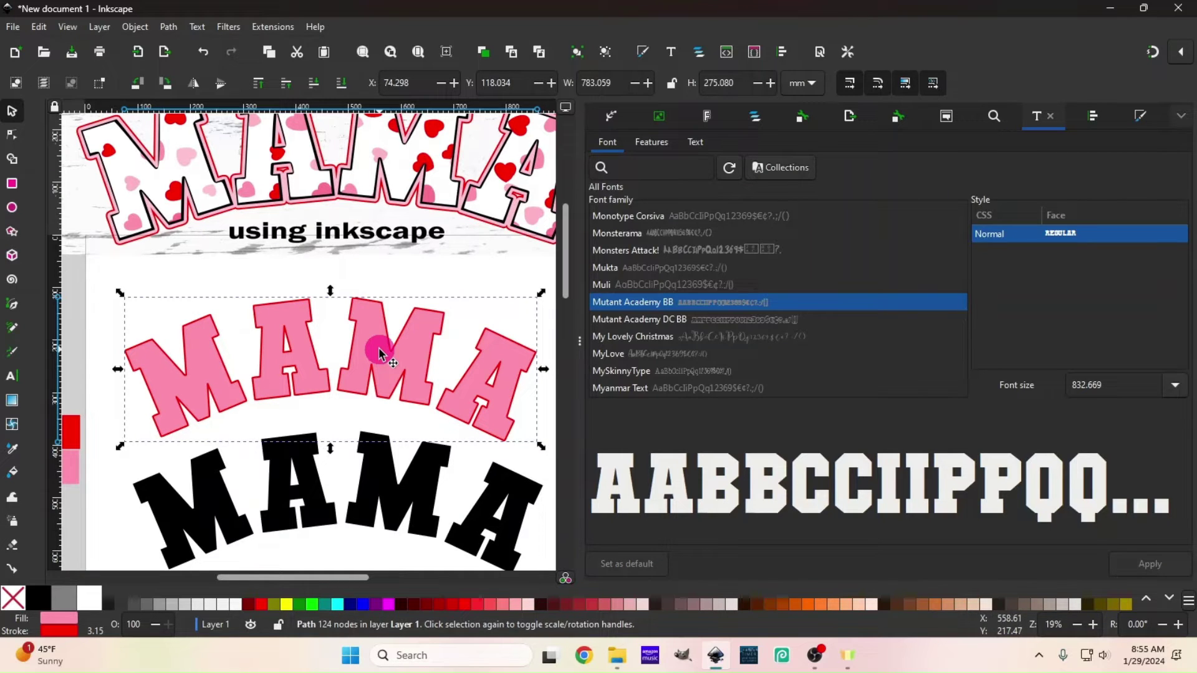
{"action": "left_click", "coordinate": [379, 351], "text": "ctrl+alt"}
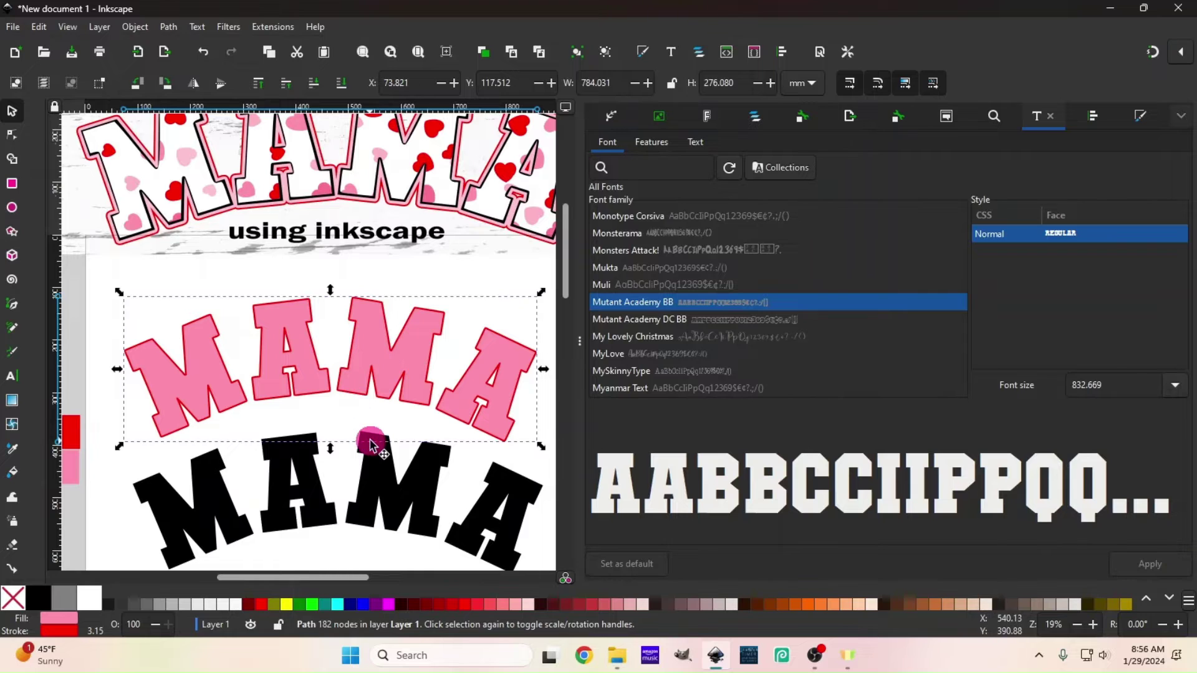
Step: Move the black MAMA text farther below the pink lettering, to about X 83 mm, Y 410 mm
{"action": "scroll", "coordinate": [375, 433], "scroll_direction": "down", "scroll_amount": 3}
{"action": "left_click", "coordinate": [370, 432]}
{"action": "left_click_drag", "start_coordinate": [377, 460], "coordinate": [373, 479]}
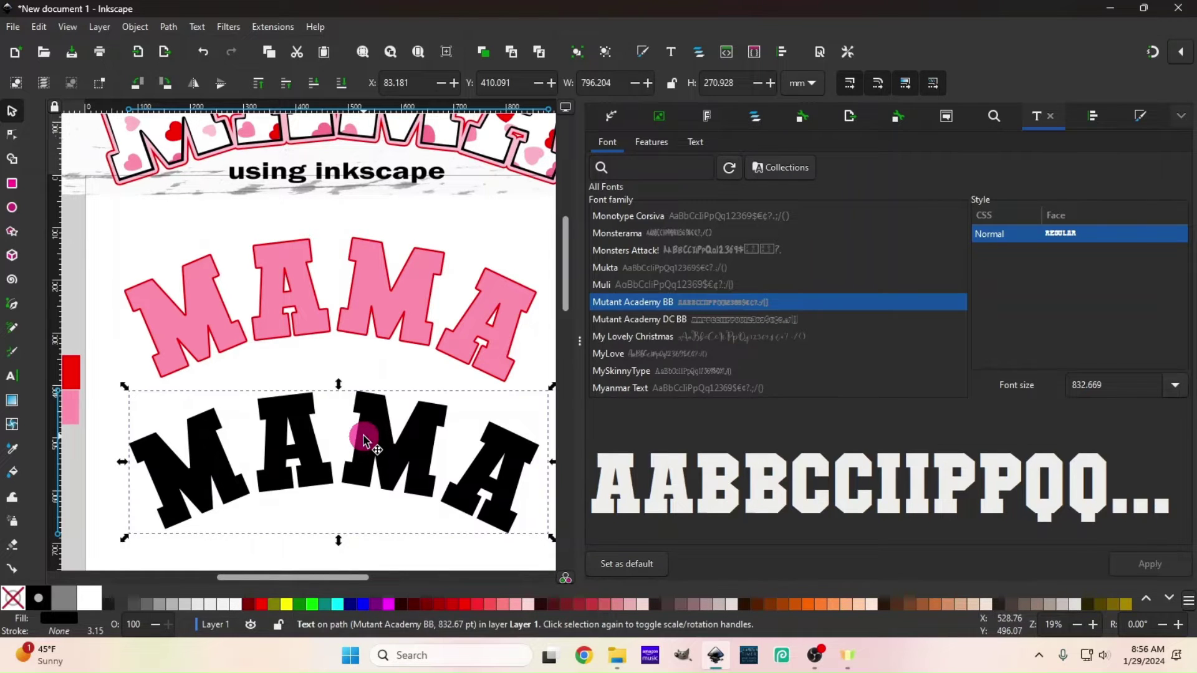
Step: Give the lower black MAMA text a black stroke and no fill, and shift it to about X 66 mm, Y 396 mm
{"action": "scroll", "coordinate": [382, 395], "scroll_direction": "up", "scroll_amount": 9}
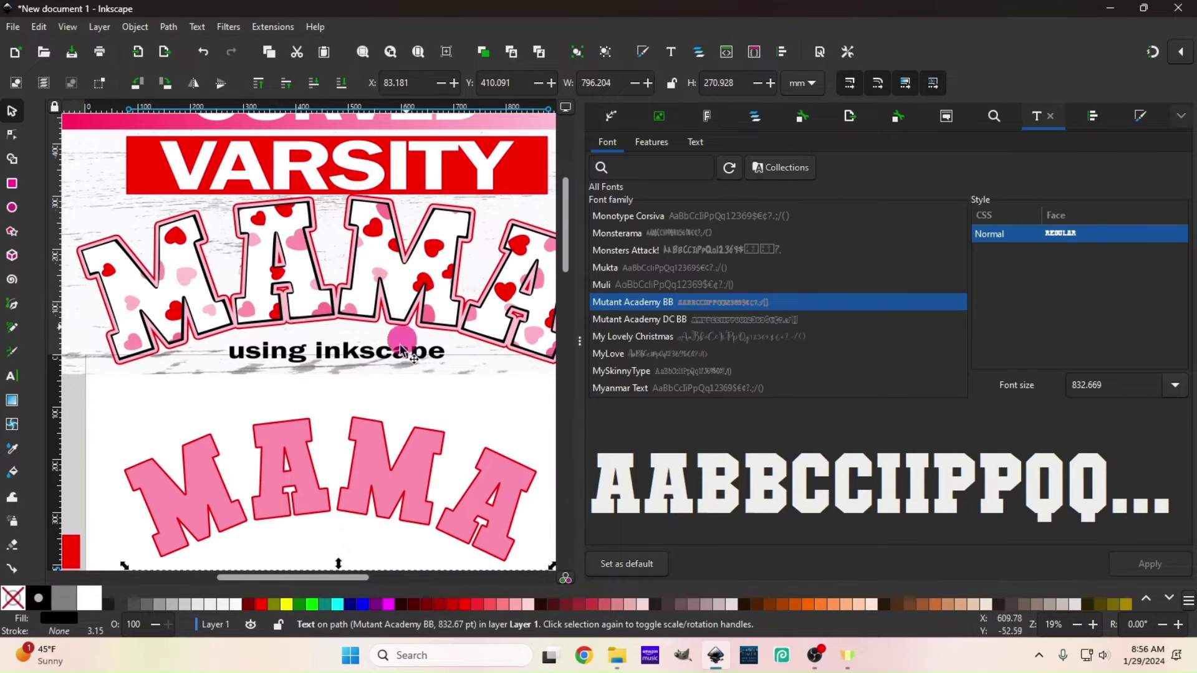
{"action": "scroll", "coordinate": [401, 347], "scroll_direction": "down", "scroll_amount": 9}
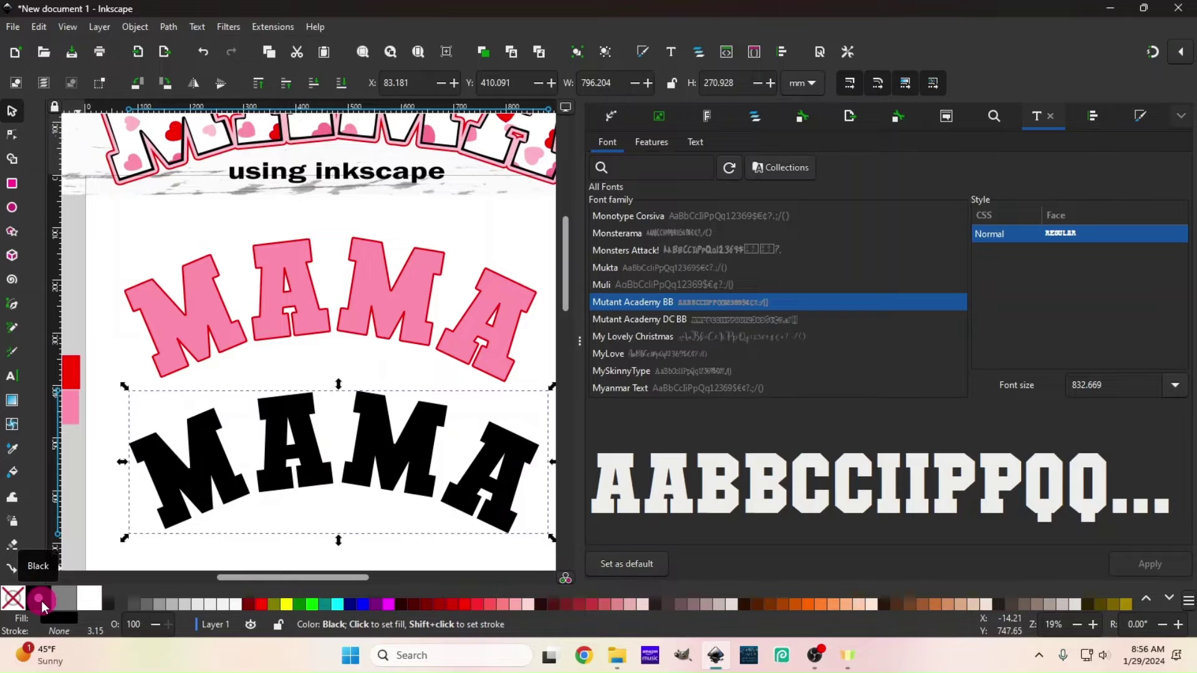
{"action": "key", "text": "shift"}
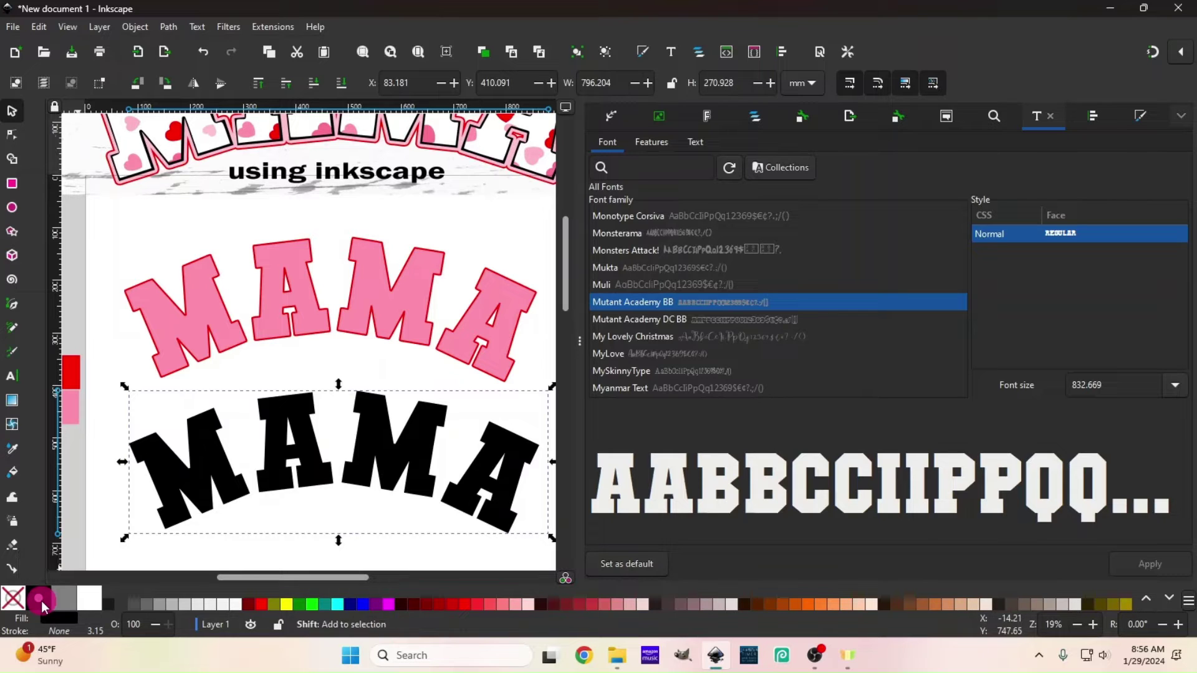
{"action": "left_click", "coordinate": [41, 601], "text": "shift"}
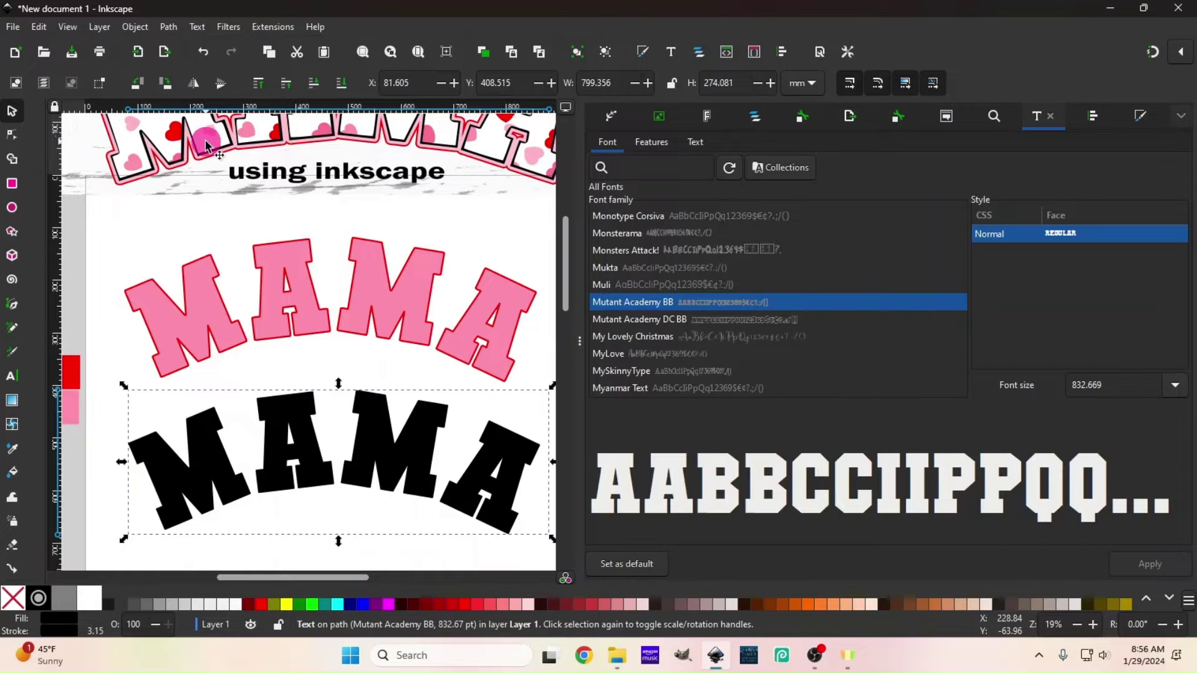
{"action": "left_click", "coordinate": [13, 600]}
{"action": "left_click", "coordinate": [318, 477]}
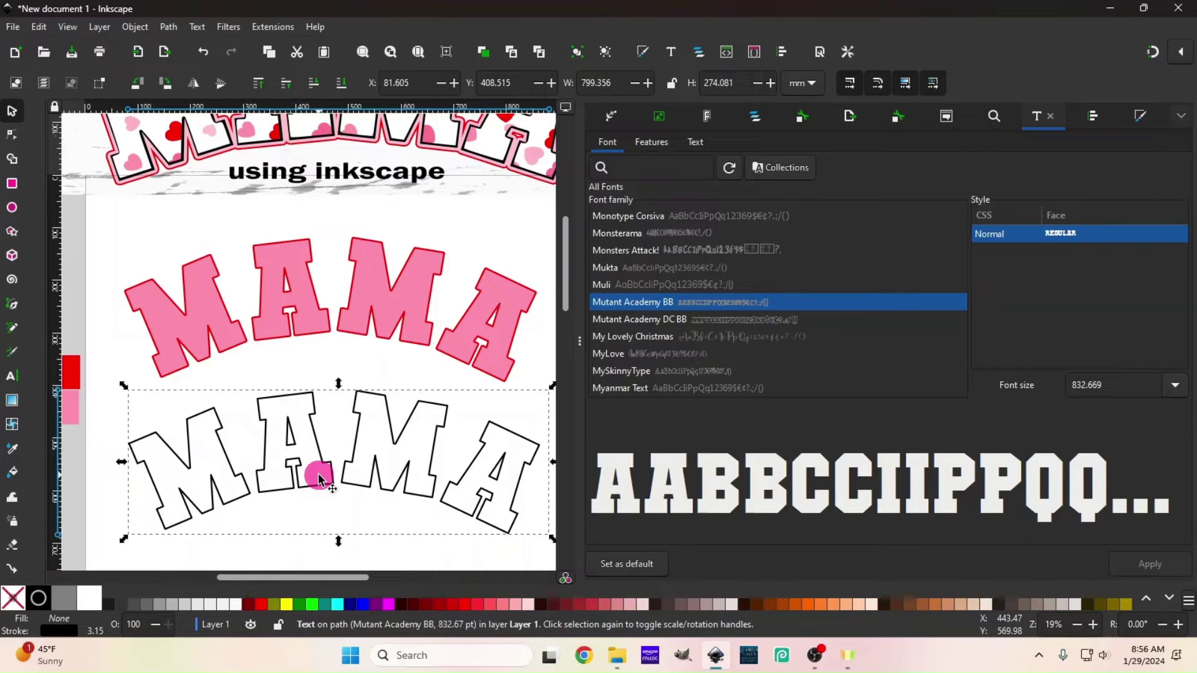
{"action": "mouse_move", "coordinate": [318, 474]}
{"action": "left_mouse_down"}
{"action": "mouse_move", "coordinate": [315, 299]}
{"action": "mouse_move", "coordinate": [345, 450]}
{"action": "mouse_move", "coordinate": [307, 451]}
{"action": "mouse_move", "coordinate": [316, 455]}
{"action": "left_mouse_up"}
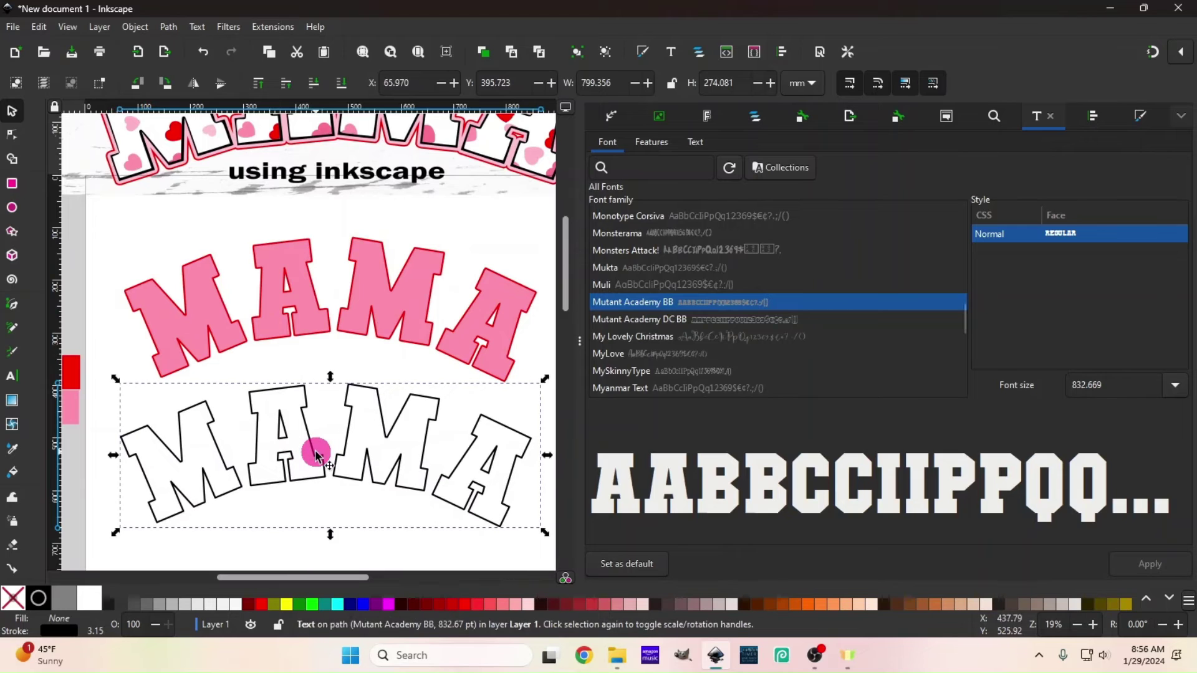
Step: Convert the outlined MAMA text to a path and inset it slightly
{"action": "key", "text": "ctrl"}
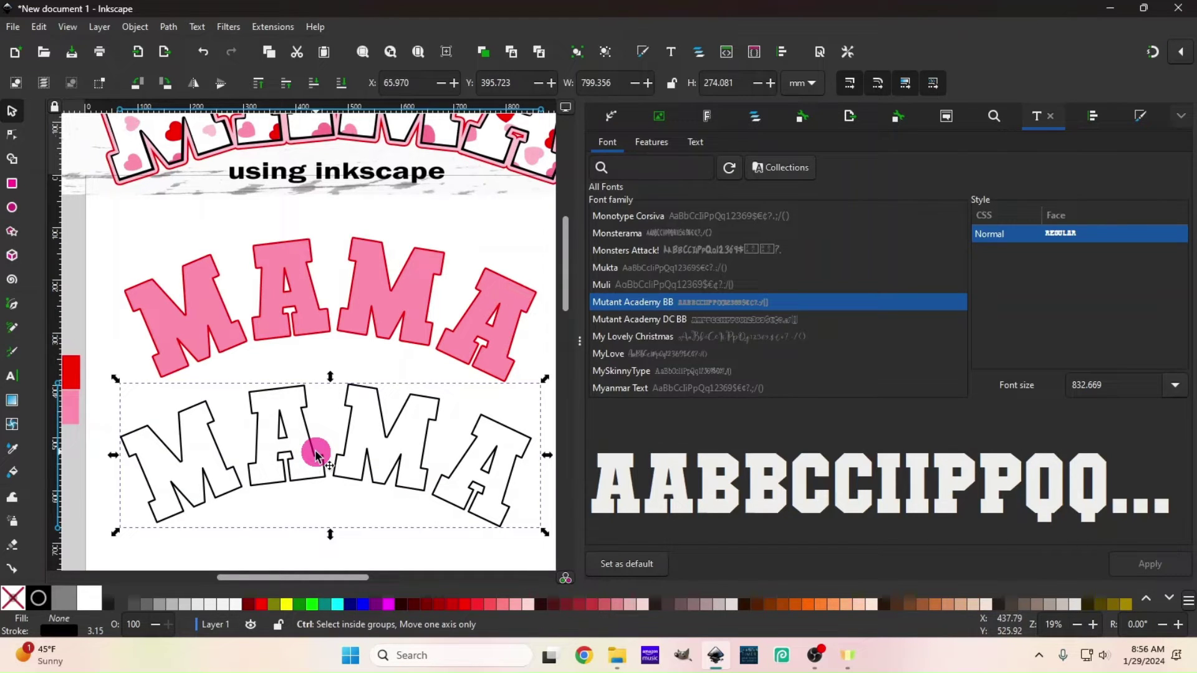
{"action": "key", "text": "ctrl+shift+c"}
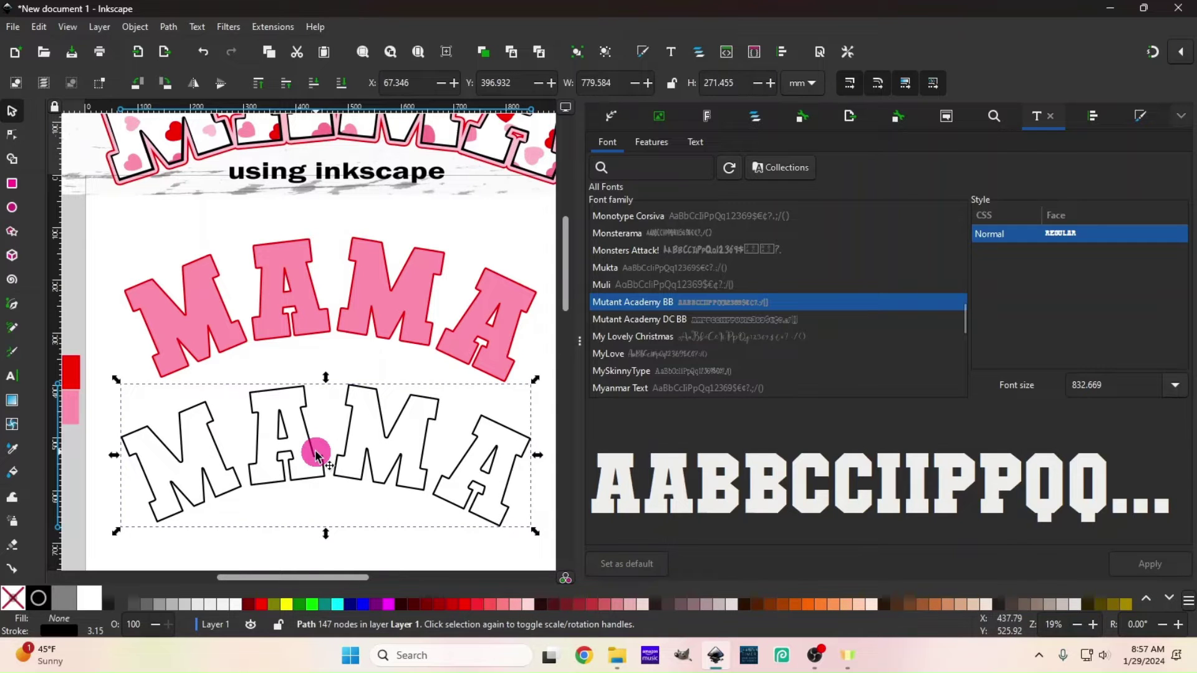
{"action": "key", "text": "ctrl+plus"}
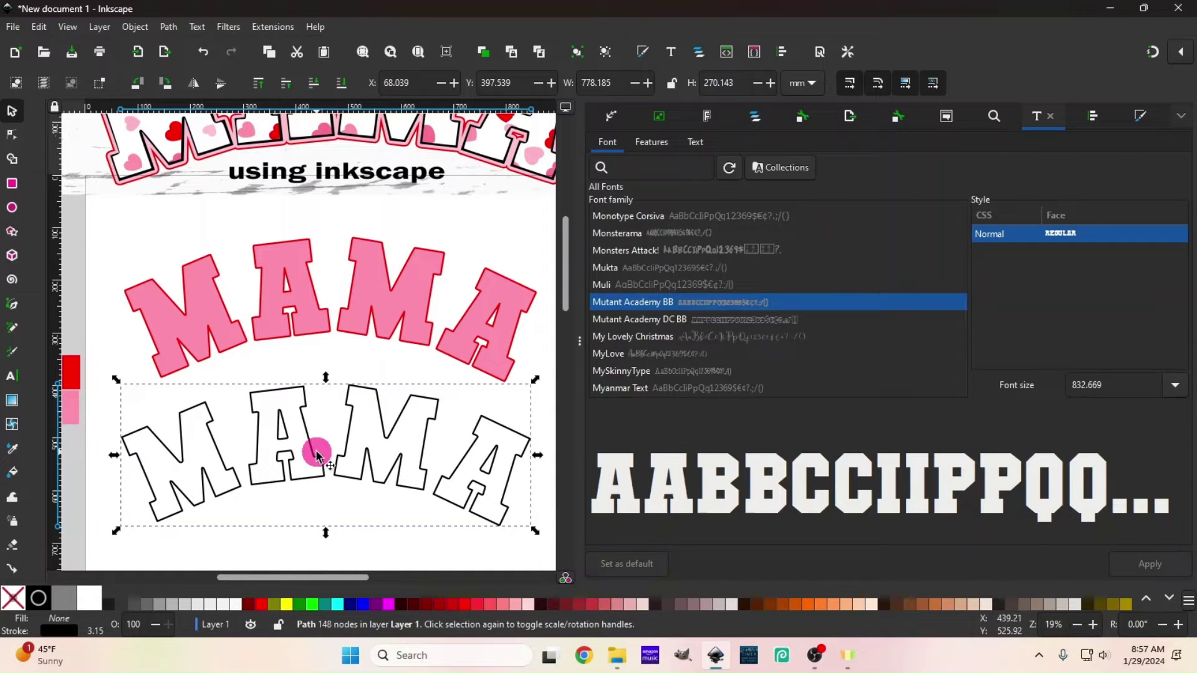
Step: Place the black MAMA outline over the pink lettering and inset it two more increments, centring it at about X 80 mm, Y 123 mm
{"action": "left_click_drag", "start_coordinate": [317, 455], "coordinate": [347, 309]}
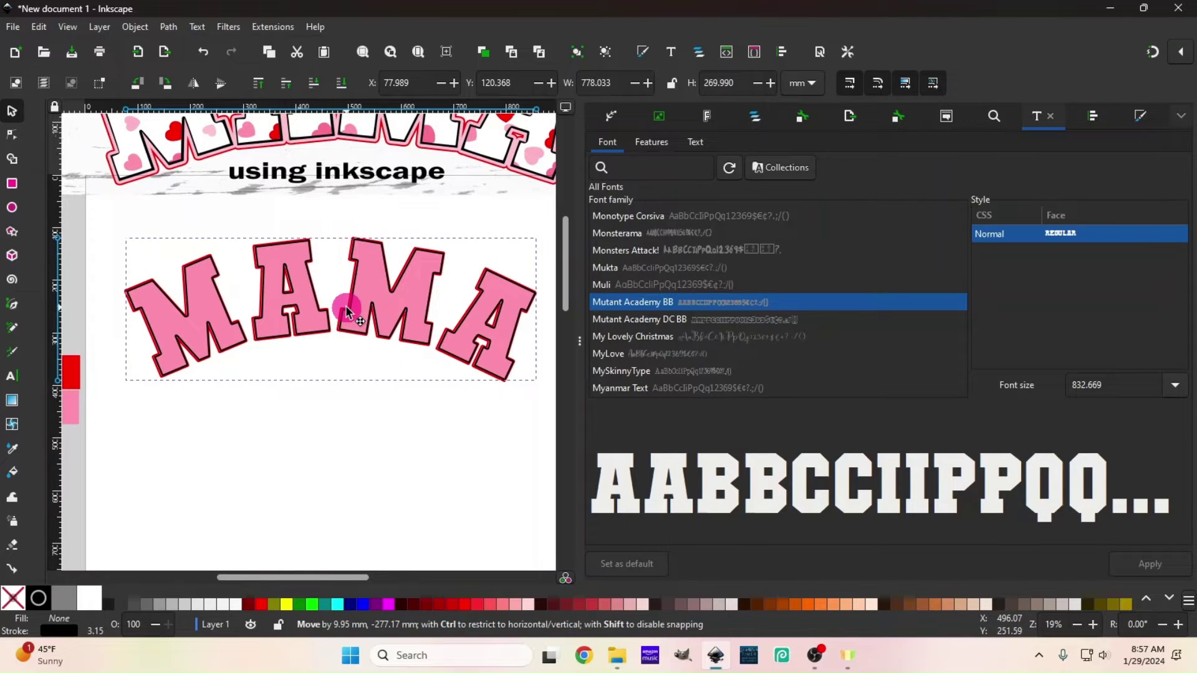
{"action": "left_click_drag", "start_coordinate": [345, 307], "coordinate": [344, 306]}
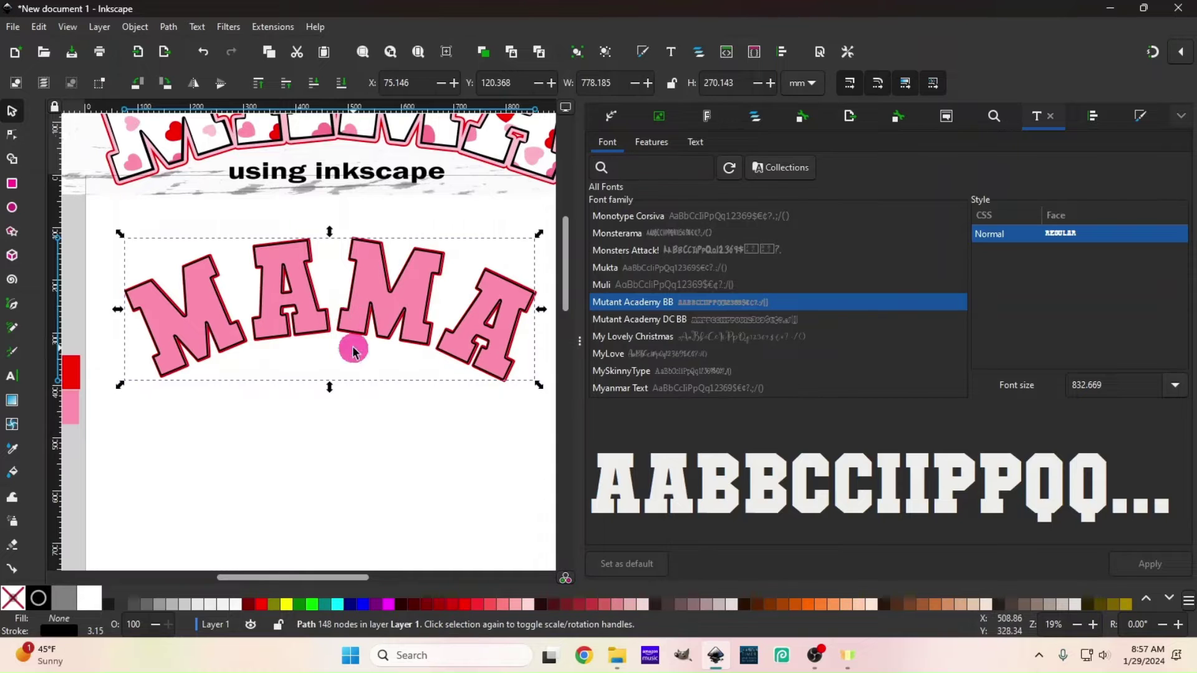
{"action": "key", "text": "ctrl+parenleft"}
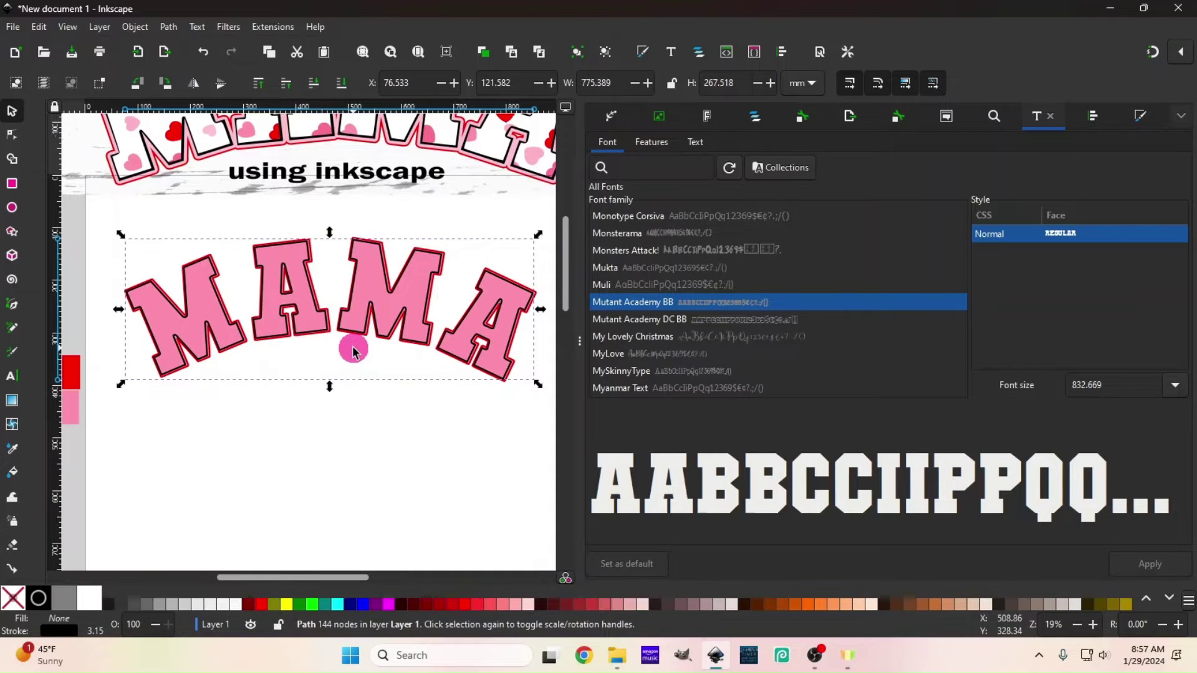
{"action": "key", "text": "ctrl+parenleft"}
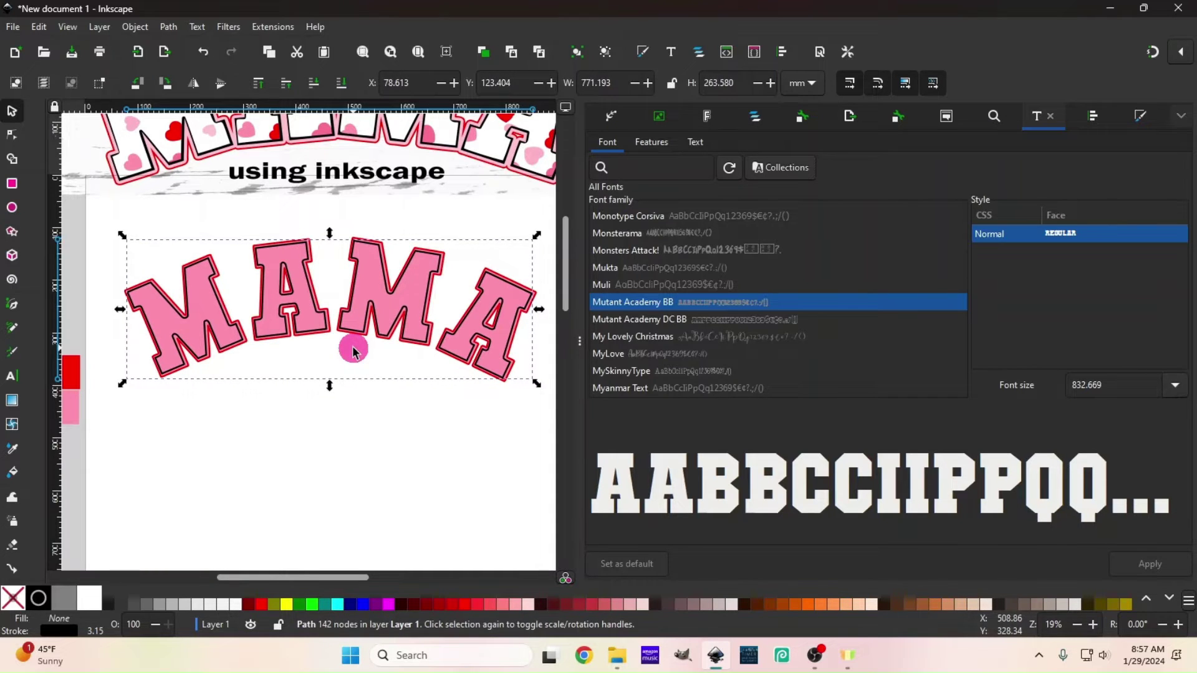
{"action": "left_click_drag", "start_coordinate": [353, 351], "coordinate": [328, 324]}
Step: Examine up close how evenly the black outline sits inside the red border of the pink letters
{"action": "scroll", "coordinate": [326, 380], "scroll_direction": "up", "scroll_amount": 2}
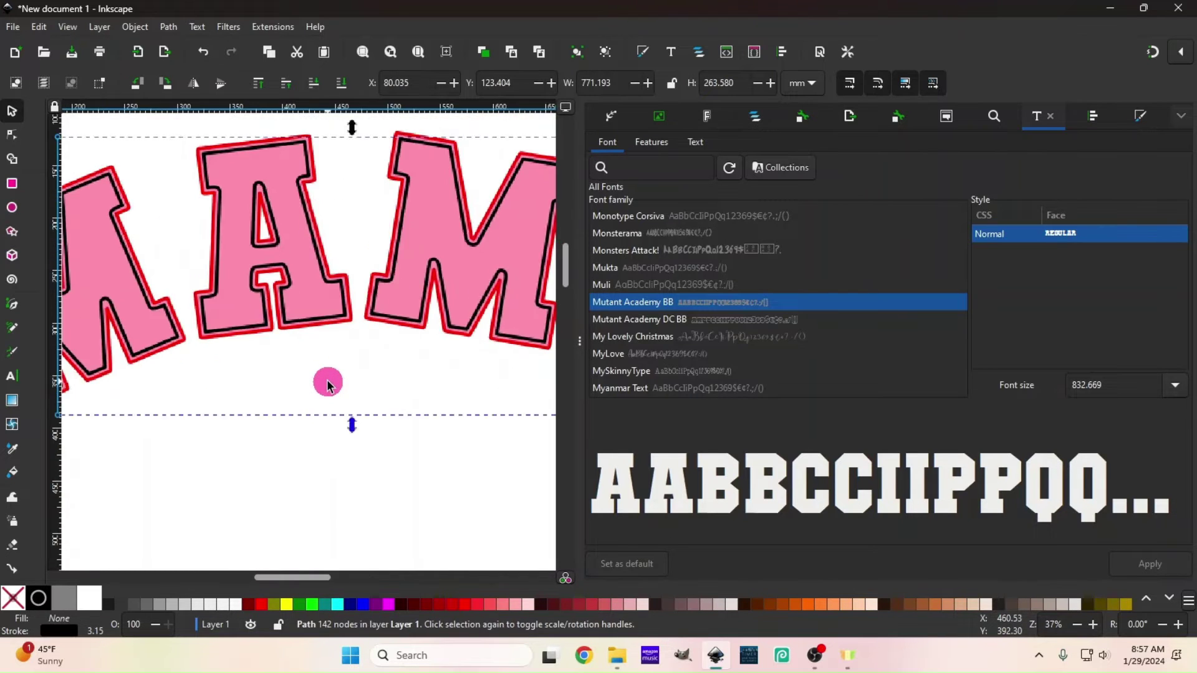
{"action": "scroll", "coordinate": [327, 381], "scroll_direction": "up", "scroll_amount": 1}
{"action": "scroll", "coordinate": [327, 380], "scroll_direction": "up", "scroll_amount": 5}
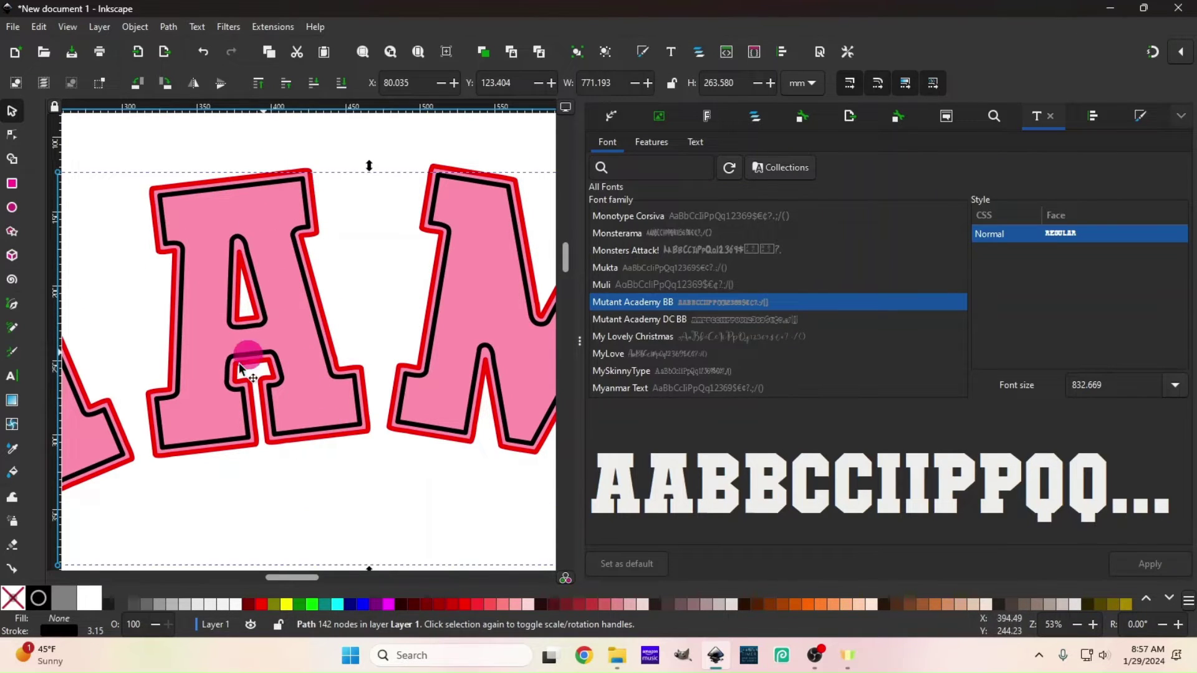
{"action": "key", "text": "3"}
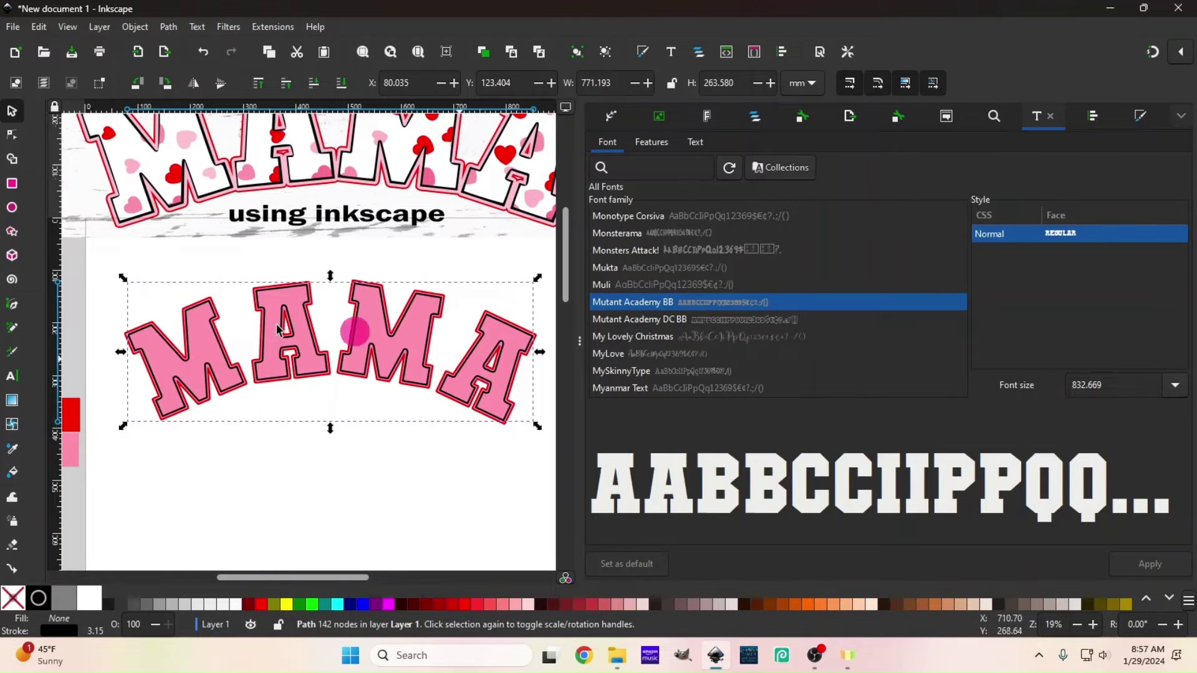
{"action": "key", "text": "minus"}
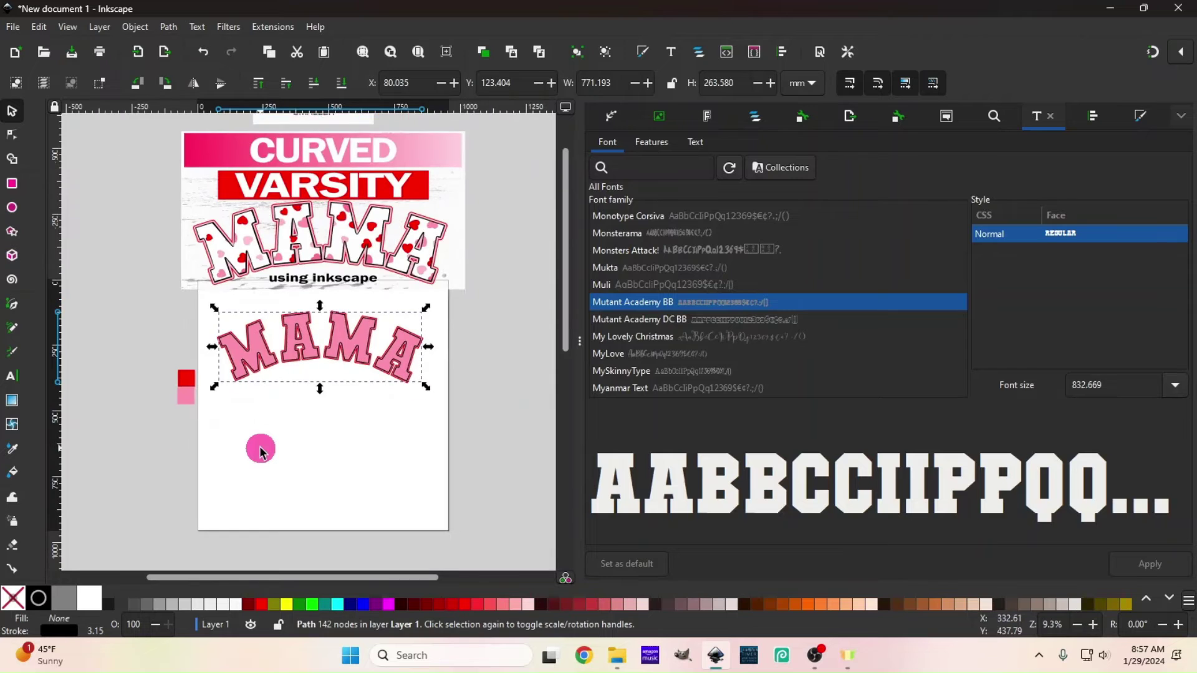
{"action": "key", "text": "plus"}
{"action": "key", "text": "plus"}
{"action": "key", "text": "plus"}
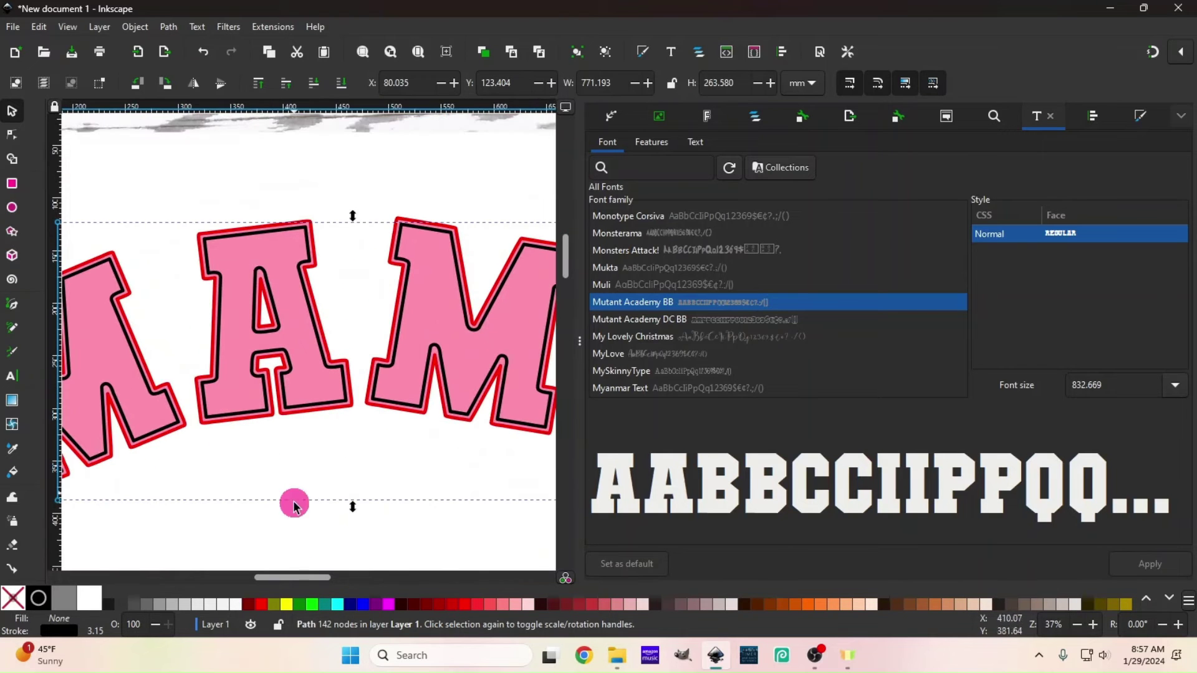
{"action": "left_click_drag", "start_coordinate": [299, 578], "coordinate": [272, 581]}
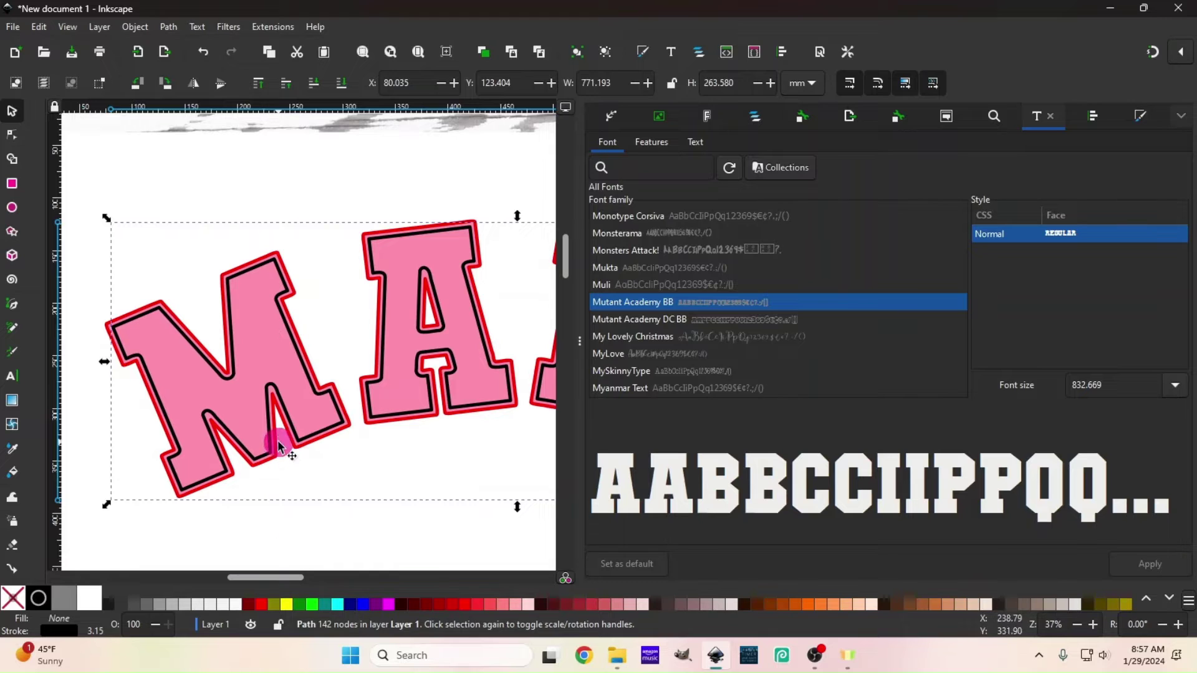
Step: Fill the area inside the first M's black outline with red (#FF0000) using the Paint Bucket
{"action": "left_click", "coordinate": [13, 473]}
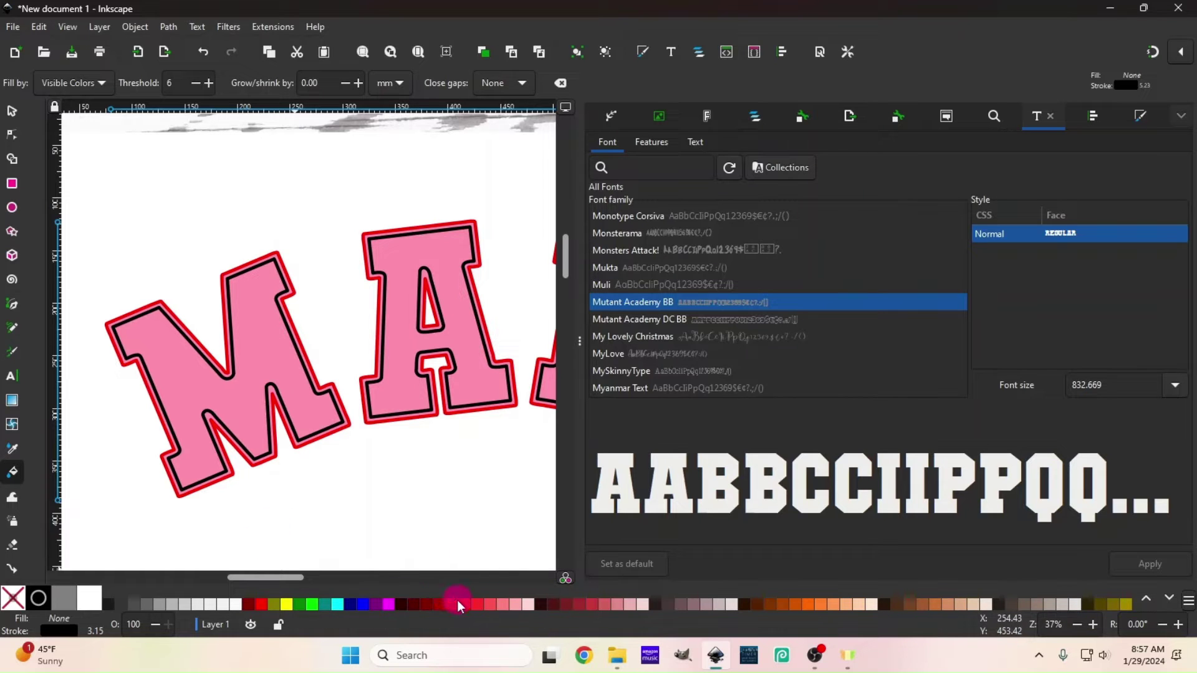
{"action": "left_click", "coordinate": [12, 113]}
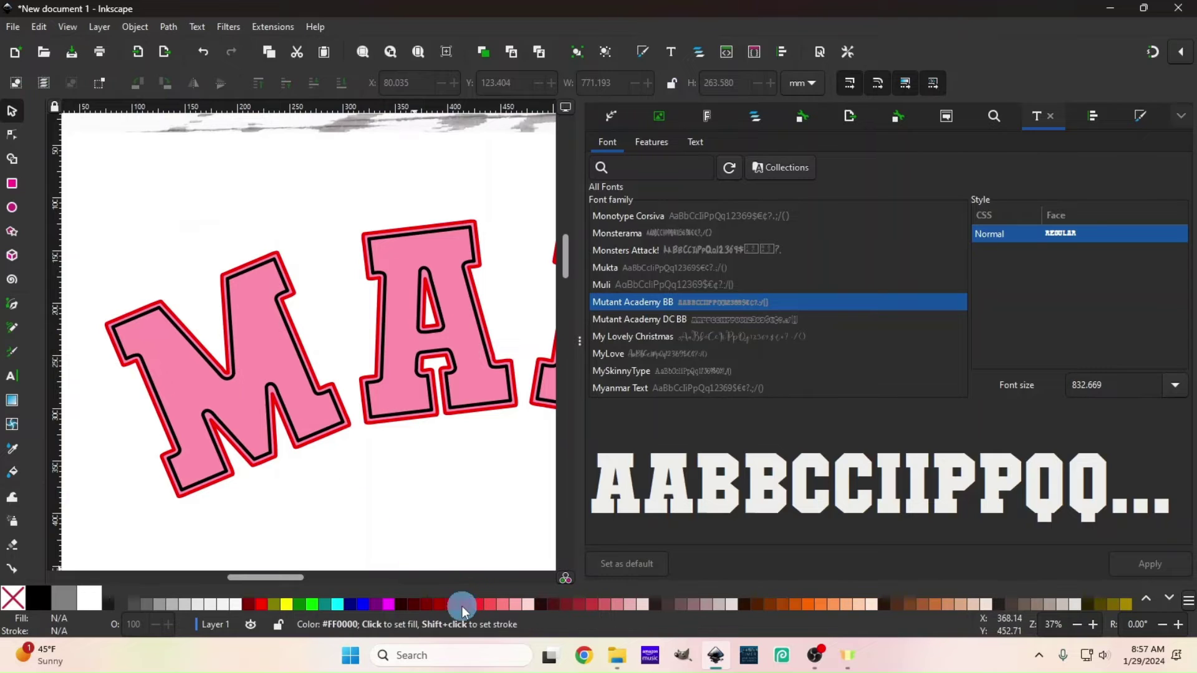
{"action": "left_click", "coordinate": [17, 471]}
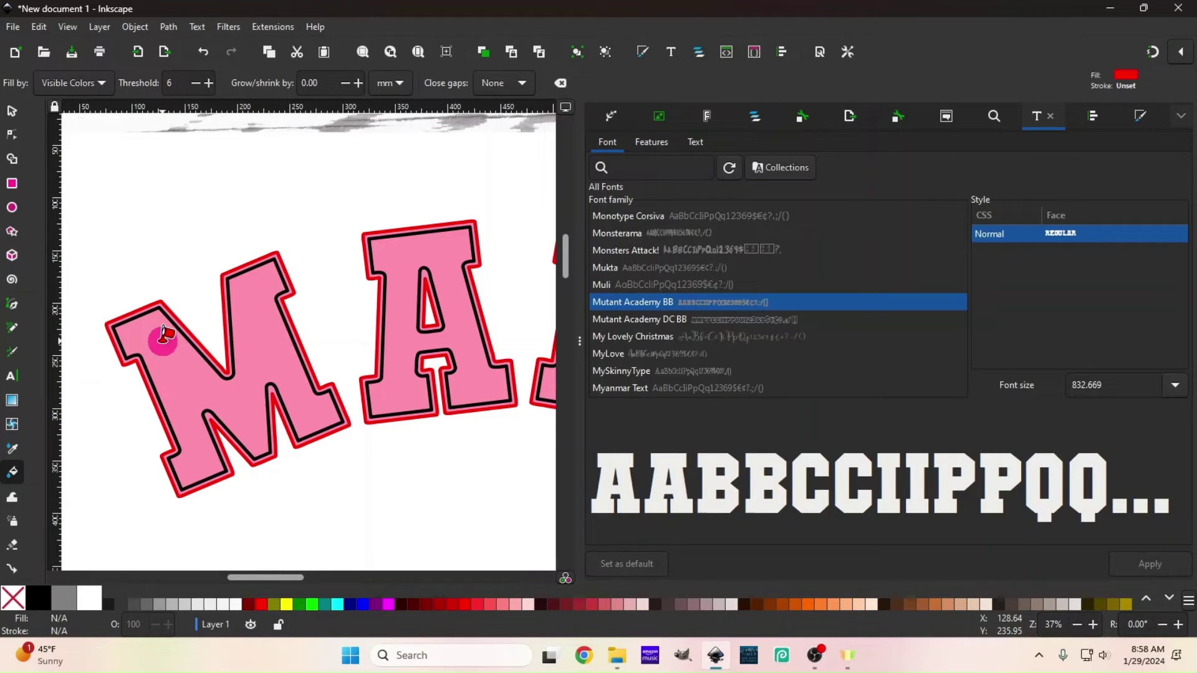
{"action": "scroll", "coordinate": [163, 335], "scroll_direction": "up", "scroll_amount": 3}
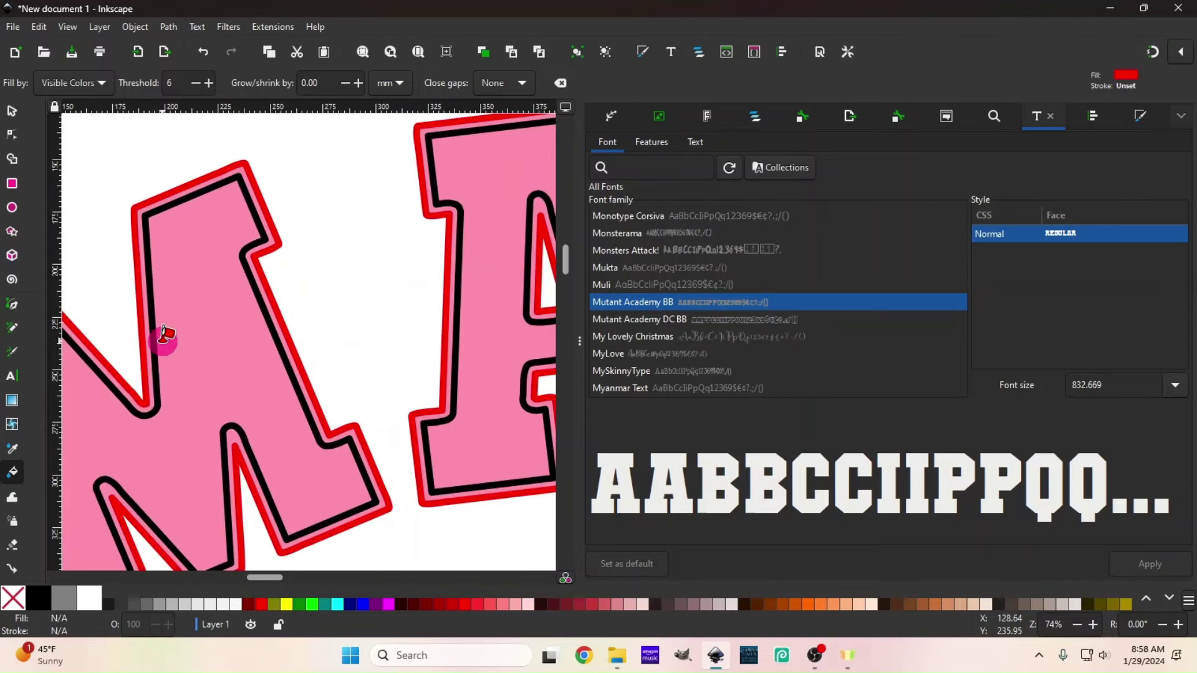
{"action": "scroll", "coordinate": [164, 335], "scroll_direction": "down", "scroll_amount": 3}
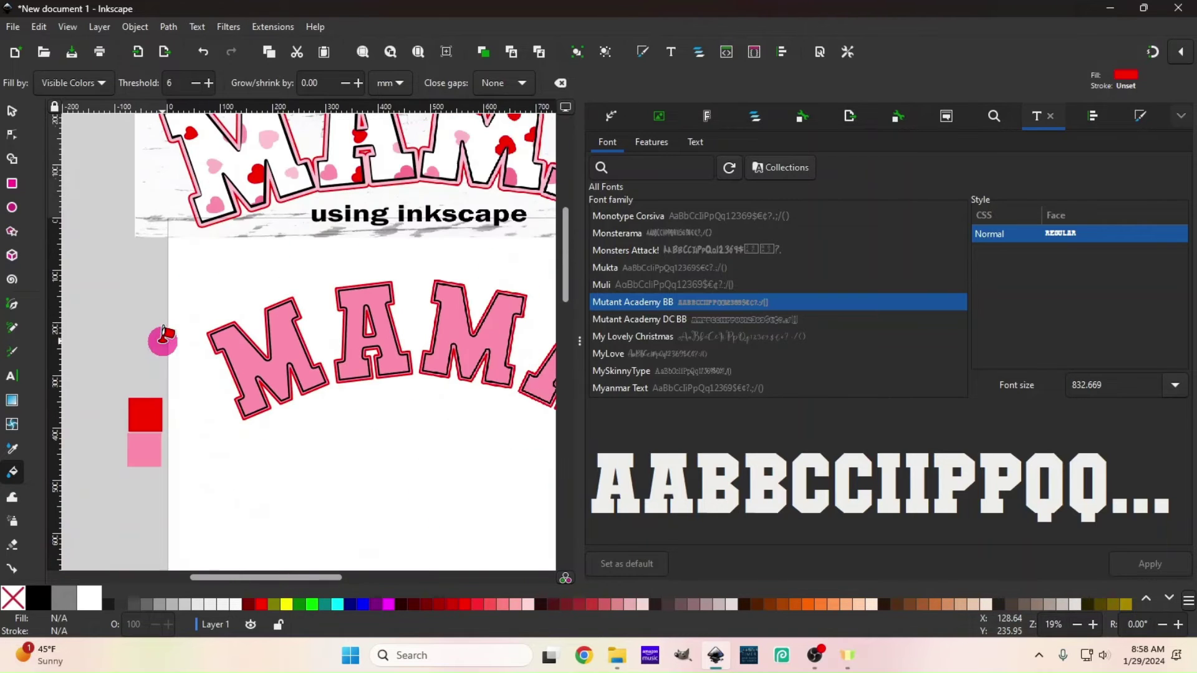
{"action": "scroll", "coordinate": [164, 335], "scroll_direction": "up", "scroll_amount": 1}
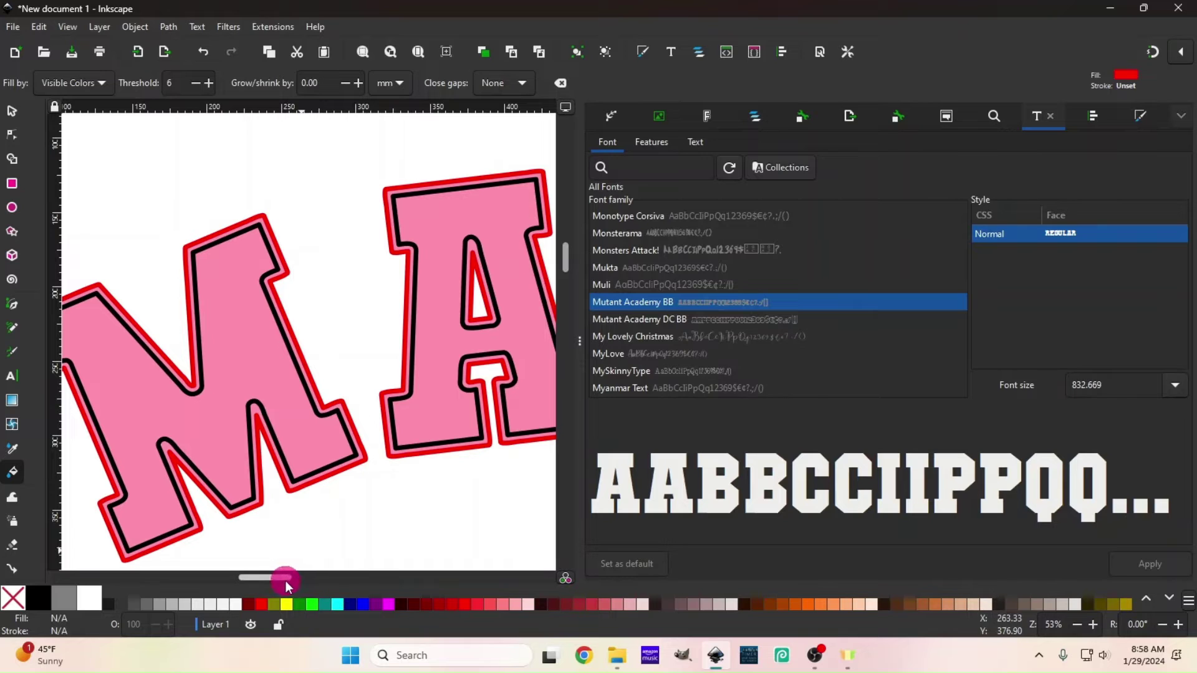
{"action": "left_click_drag", "start_coordinate": [286, 582], "coordinate": [275, 581]}
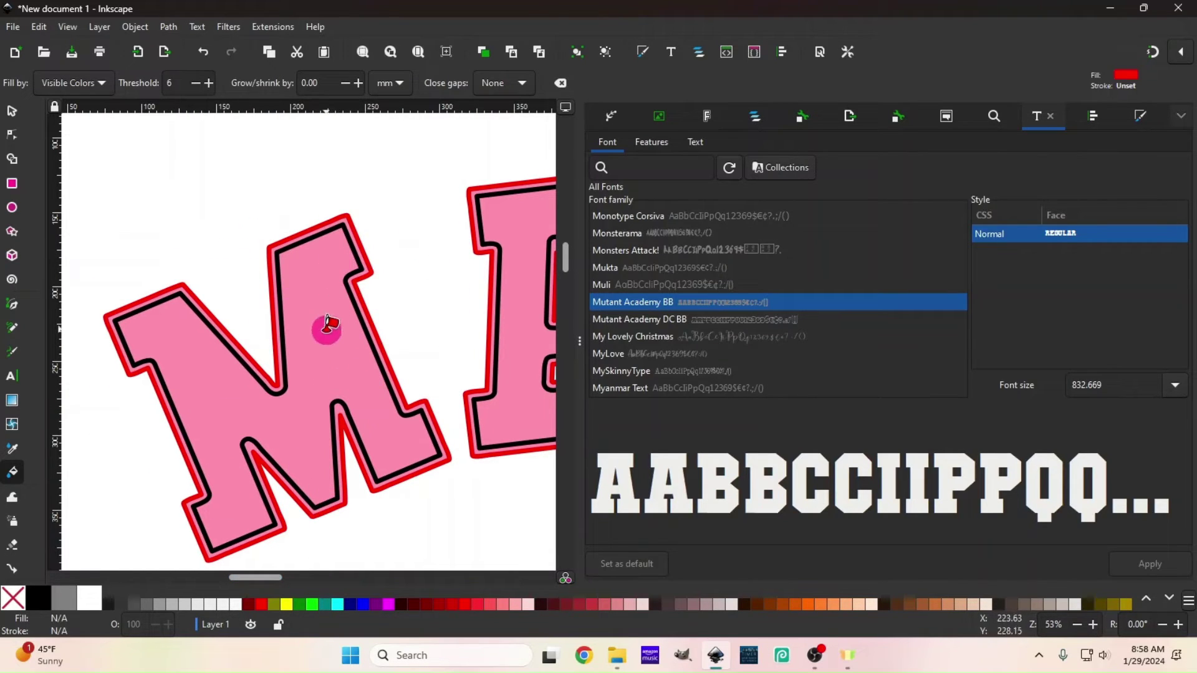
{"action": "left_click", "coordinate": [326, 360]}
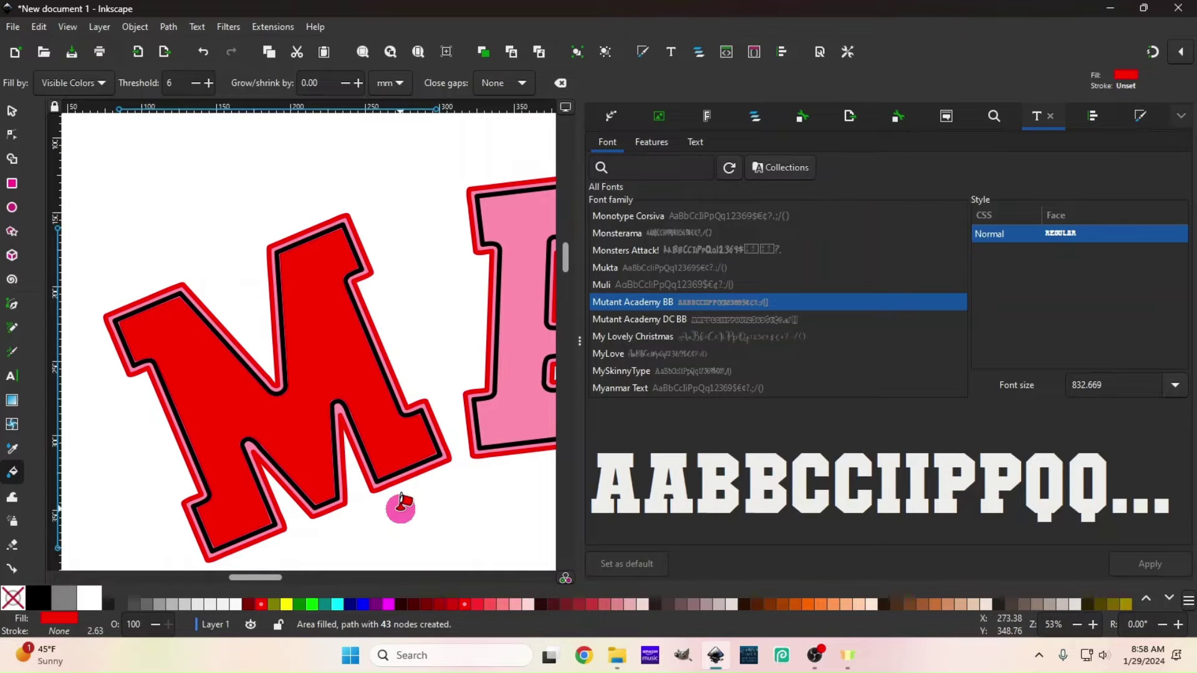
Step: Fill the areas inside the black outlines of the remaining A, M and A with the same red
{"action": "left_click_drag", "start_coordinate": [271, 578], "coordinate": [299, 574]}
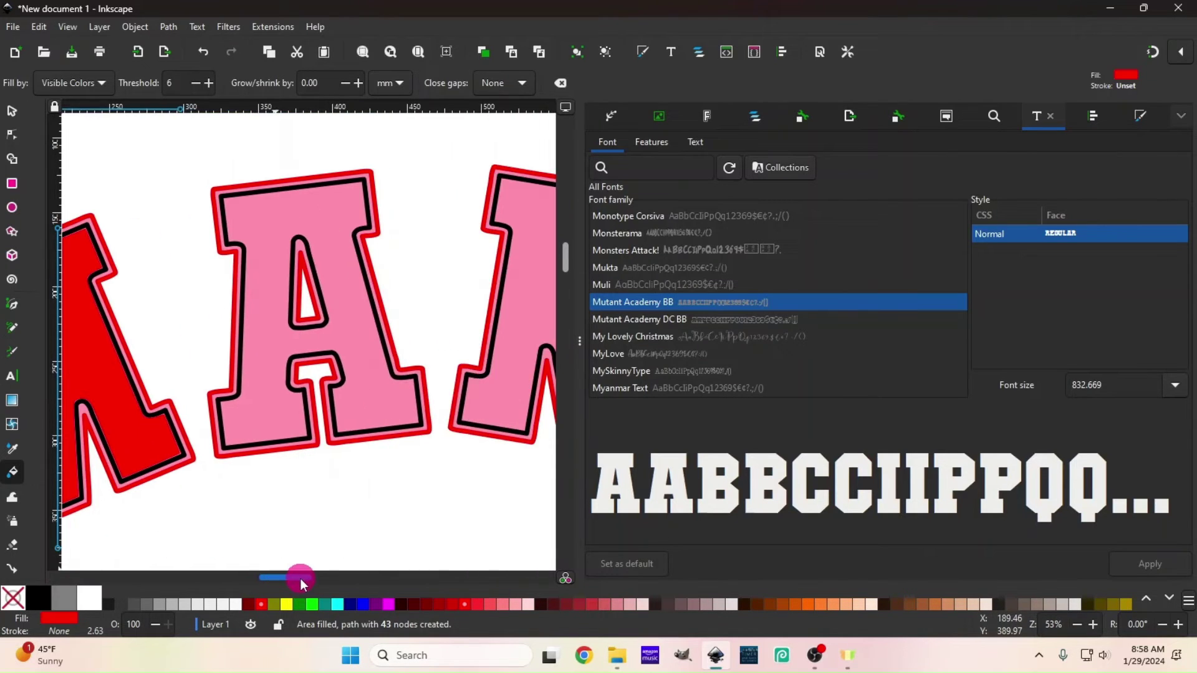
{"action": "left_click", "coordinate": [349, 325]}
{"action": "mouse_move", "coordinate": [279, 576]}
{"action": "left_mouse_down"}
{"action": "mouse_move", "coordinate": [317, 572]}
{"action": "mouse_move", "coordinate": [328, 582]}
{"action": "left_mouse_up"}
{"action": "left_click", "coordinate": [341, 310]}
{"action": "left_click", "coordinate": [334, 409]}
{"action": "key", "text": "minus"}
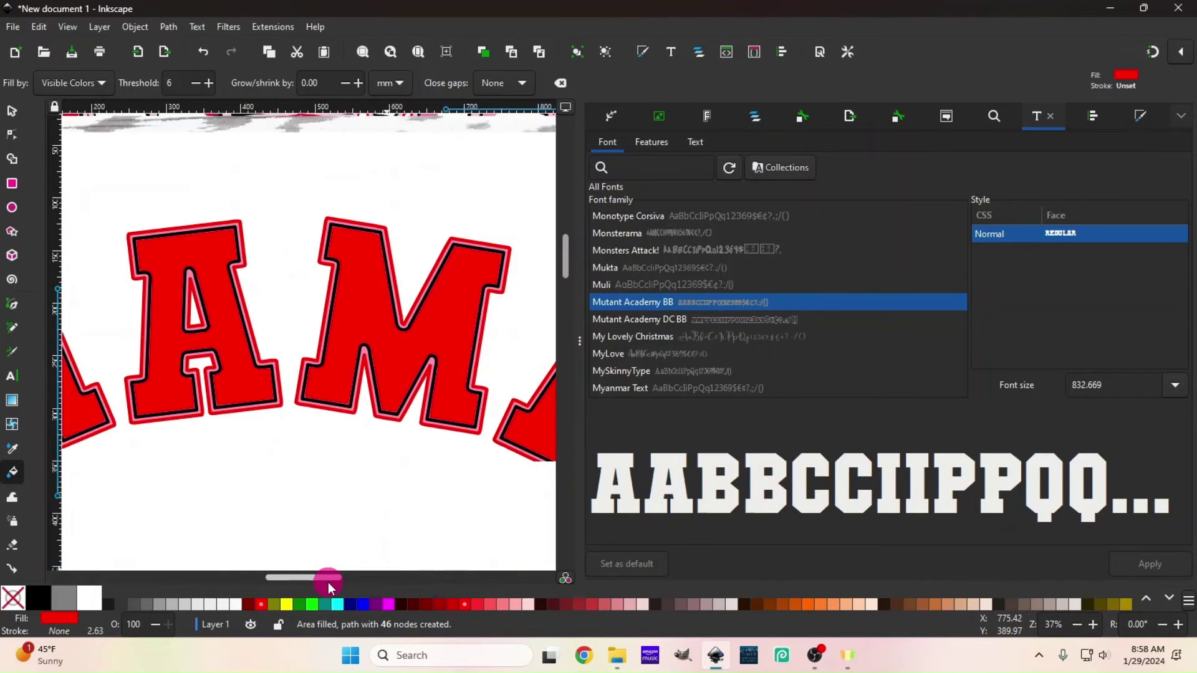
{"action": "key", "text": "minus"}
{"action": "key", "text": "minus"}
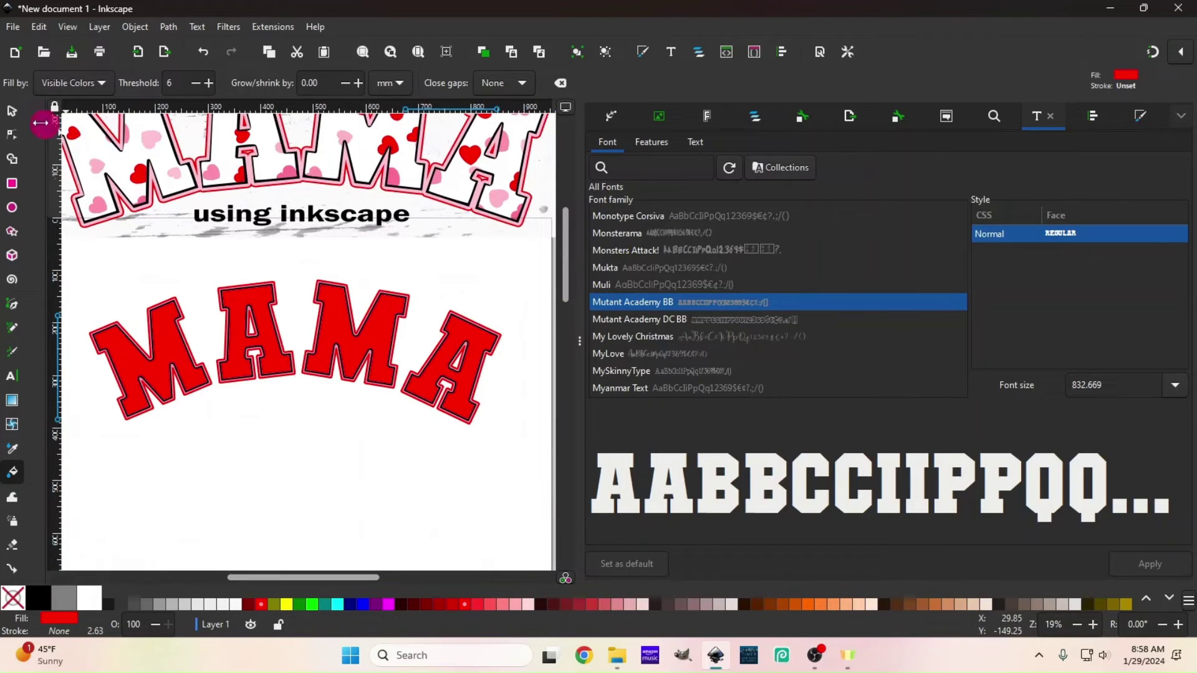
Step: Select the four red letter fills together and move them below the pink lettering, to about X 72 mm, Y 436 mm
{"action": "left_click", "coordinate": [11, 113]}
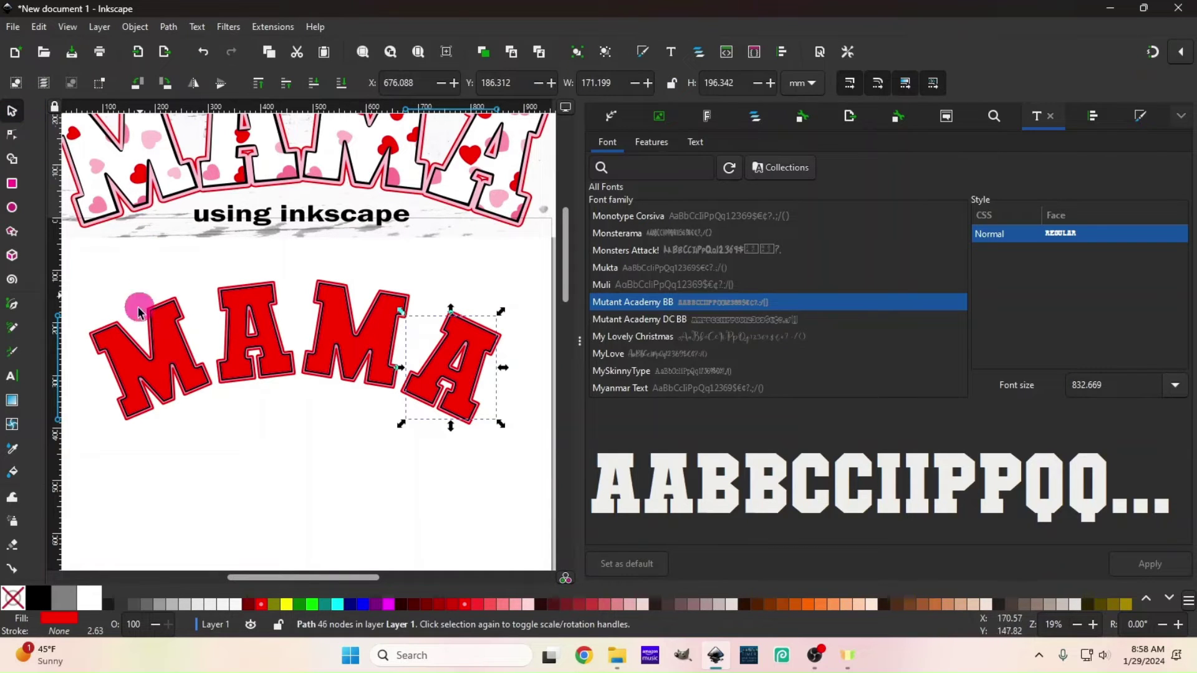
{"action": "key", "text": "shift"}
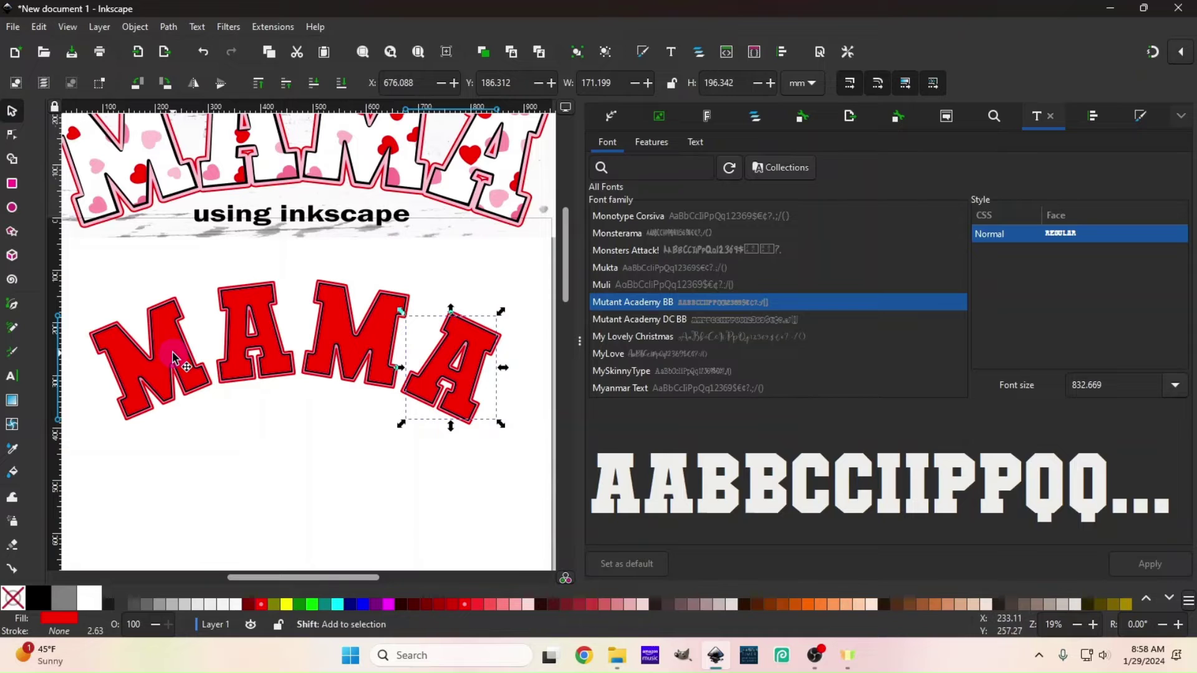
{"action": "left_click", "coordinate": [173, 352], "text": "shift"}
{"action": "left_click", "coordinate": [240, 342], "text": "shift"}
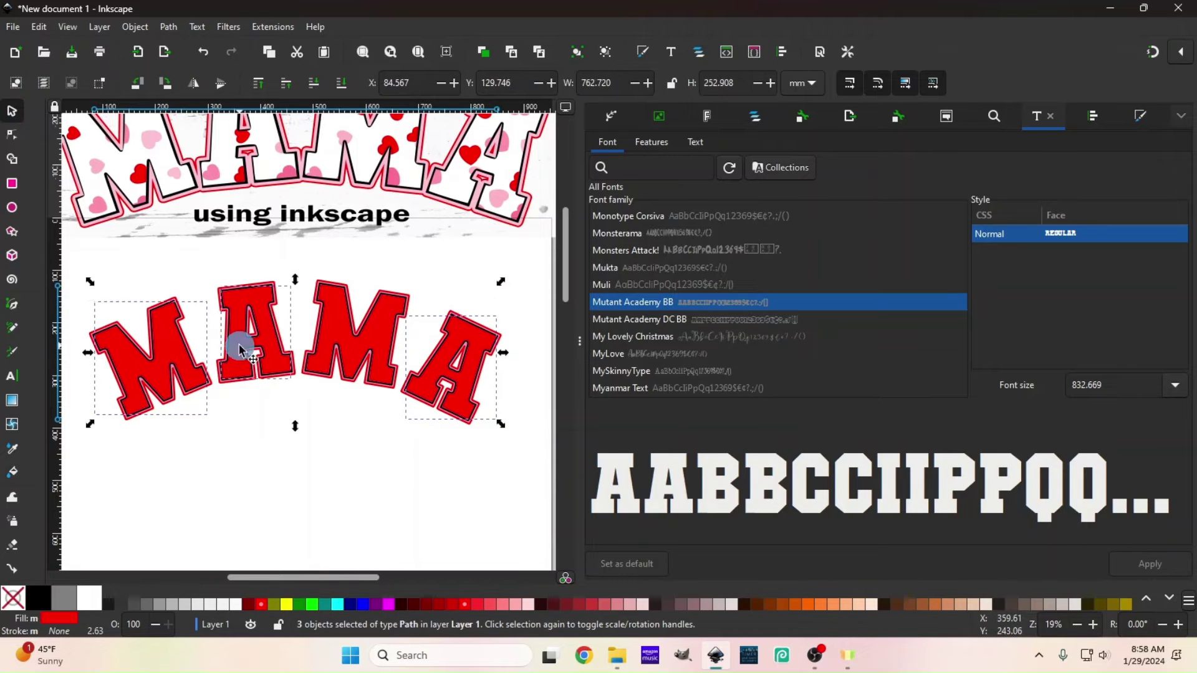
{"action": "left_click", "coordinate": [335, 334], "text": "shift"}
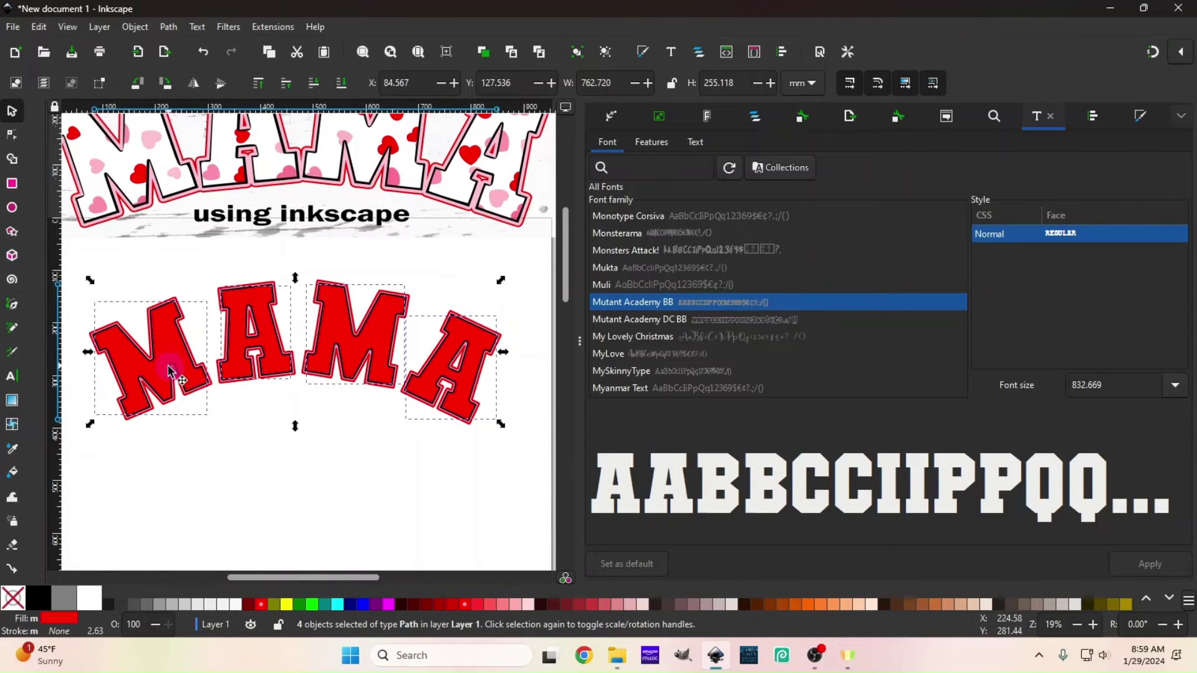
{"action": "left_click_drag", "start_coordinate": [350, 347], "coordinate": [346, 409]}
{"action": "left_click", "coordinate": [364, 449]}
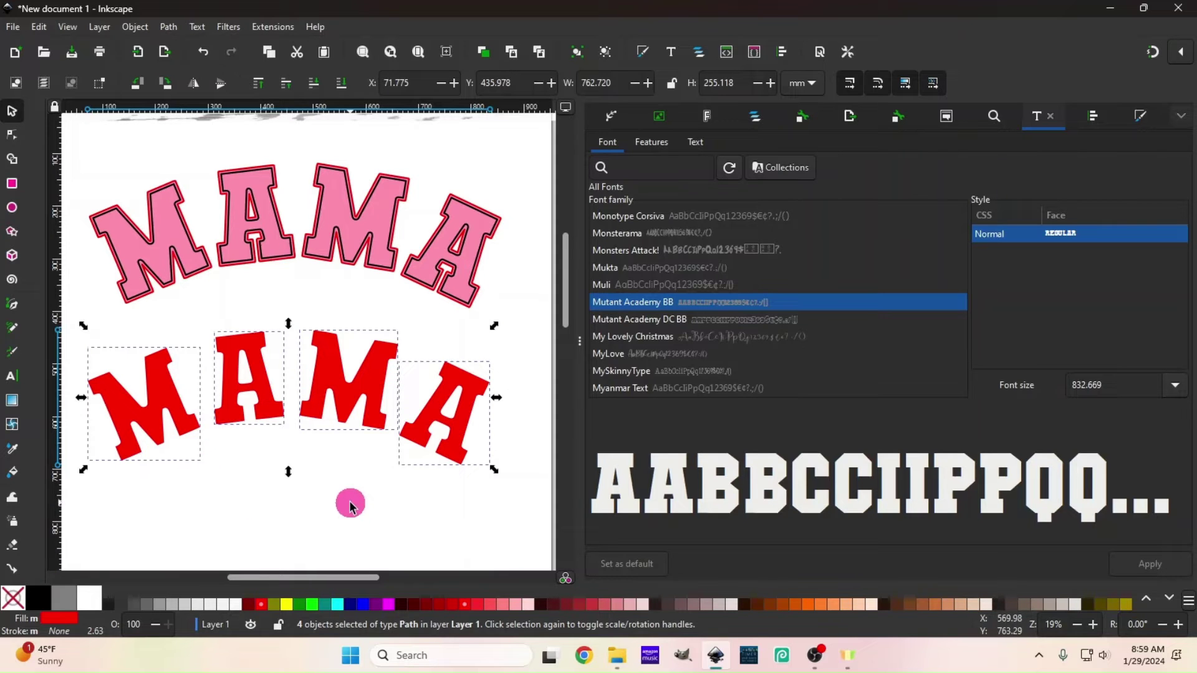
Step: Bring the Pink Heart Valentines Day Digital Paper_04 image from the MAMApaper folder into Inkscape and place it below the red letters
{"action": "left_click", "coordinate": [615, 662]}
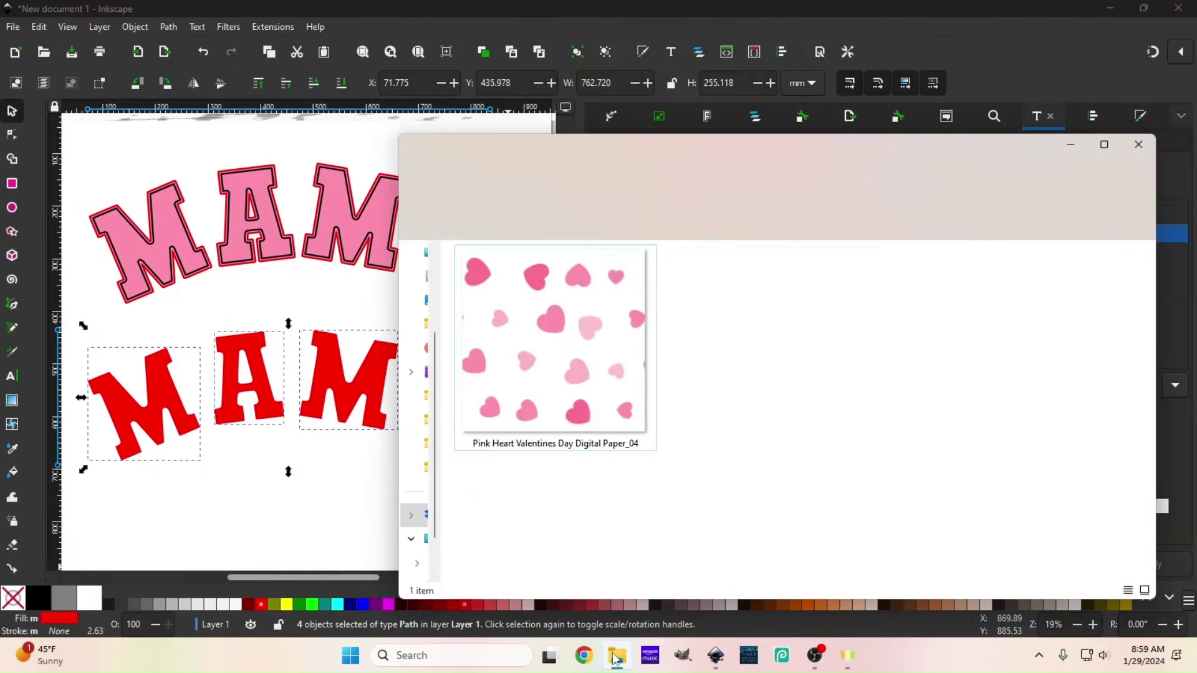
{"action": "left_click_drag", "start_coordinate": [525, 320], "coordinate": [323, 510]}
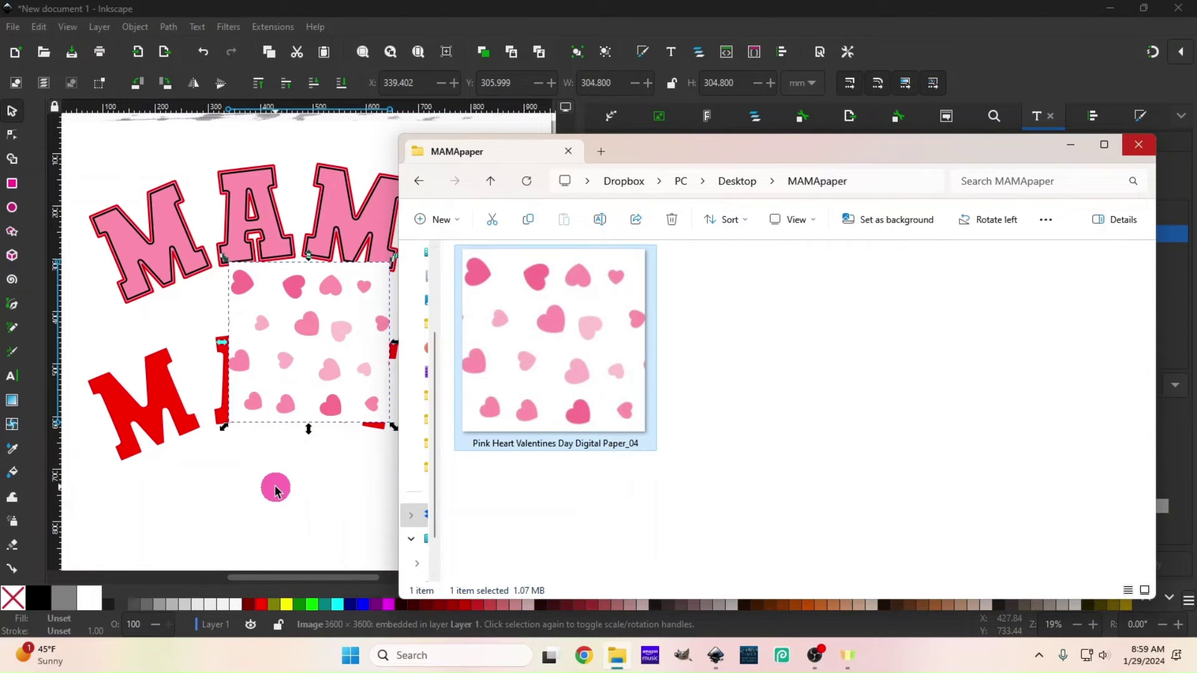
{"action": "left_click", "coordinate": [1138, 151]}
{"action": "left_click_drag", "start_coordinate": [329, 440], "coordinate": [323, 502]}
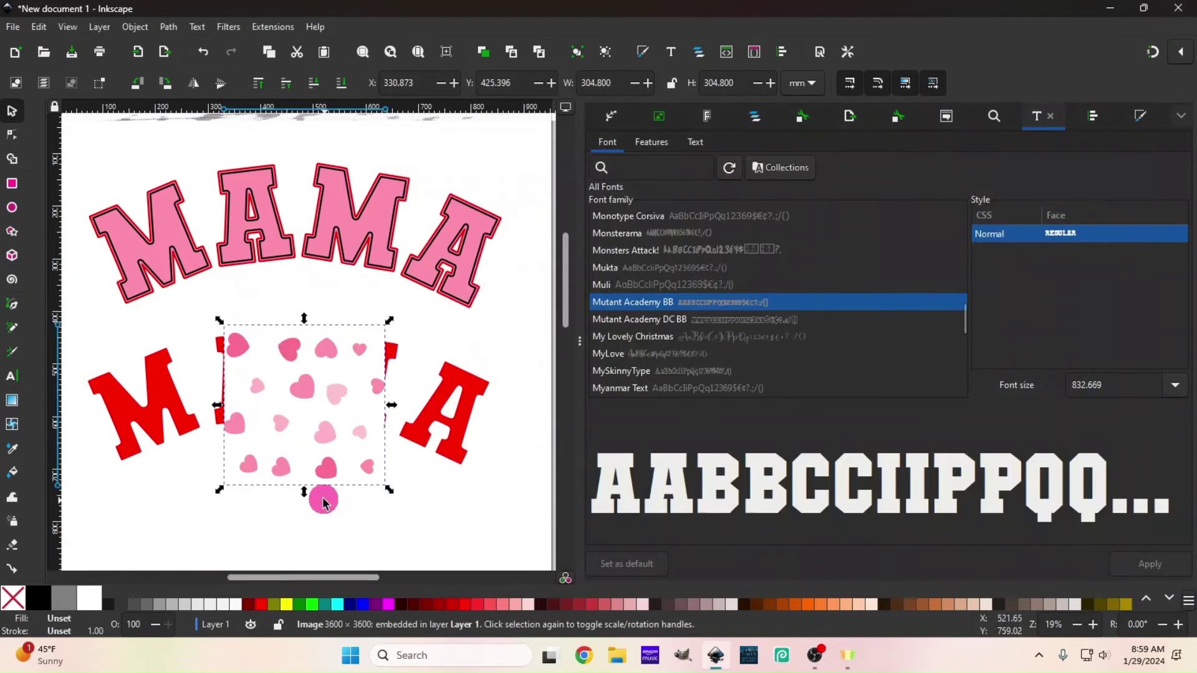
{"action": "scroll", "coordinate": [322, 436], "scroll_direction": "down", "scroll_amount": 5}
{"action": "left_click_drag", "start_coordinate": [320, 281], "coordinate": [326, 474]}
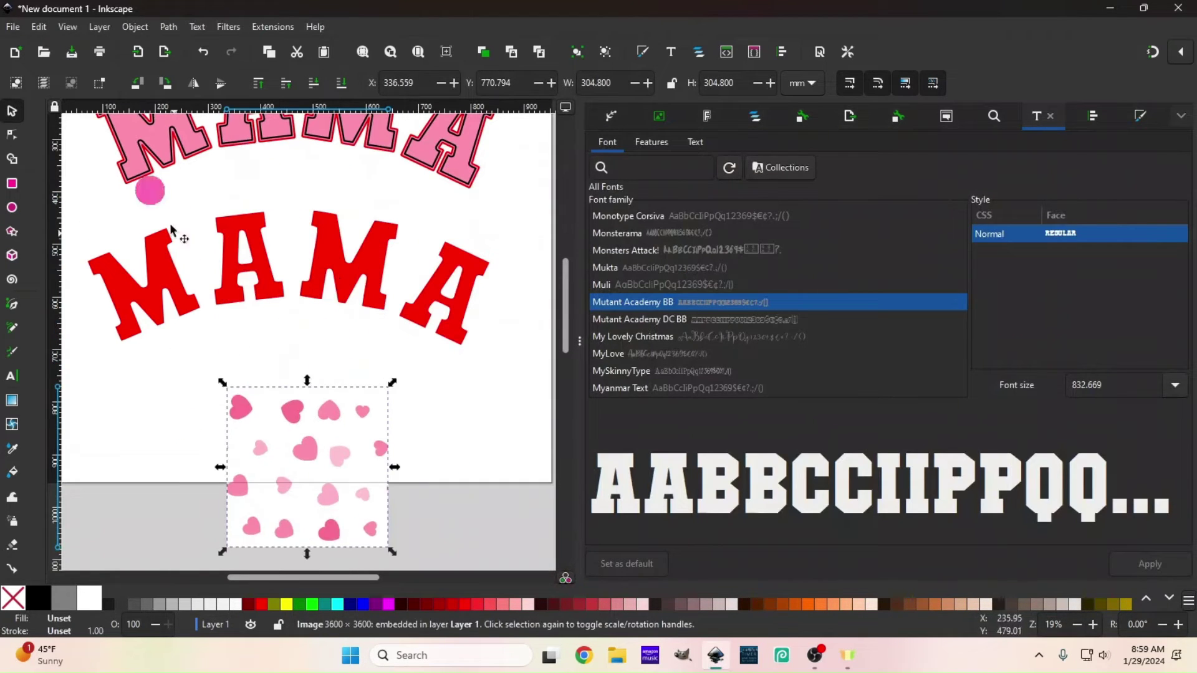
{"action": "left_click", "coordinate": [12, 27]}
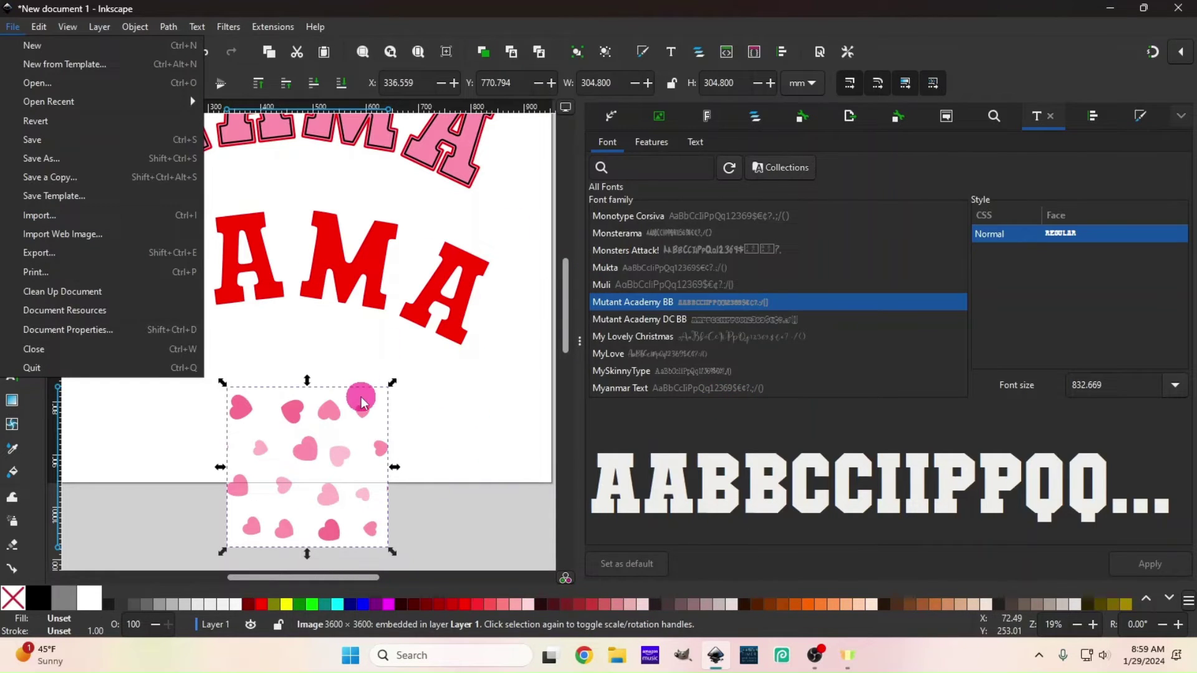
{"action": "left_click", "coordinate": [330, 350]}
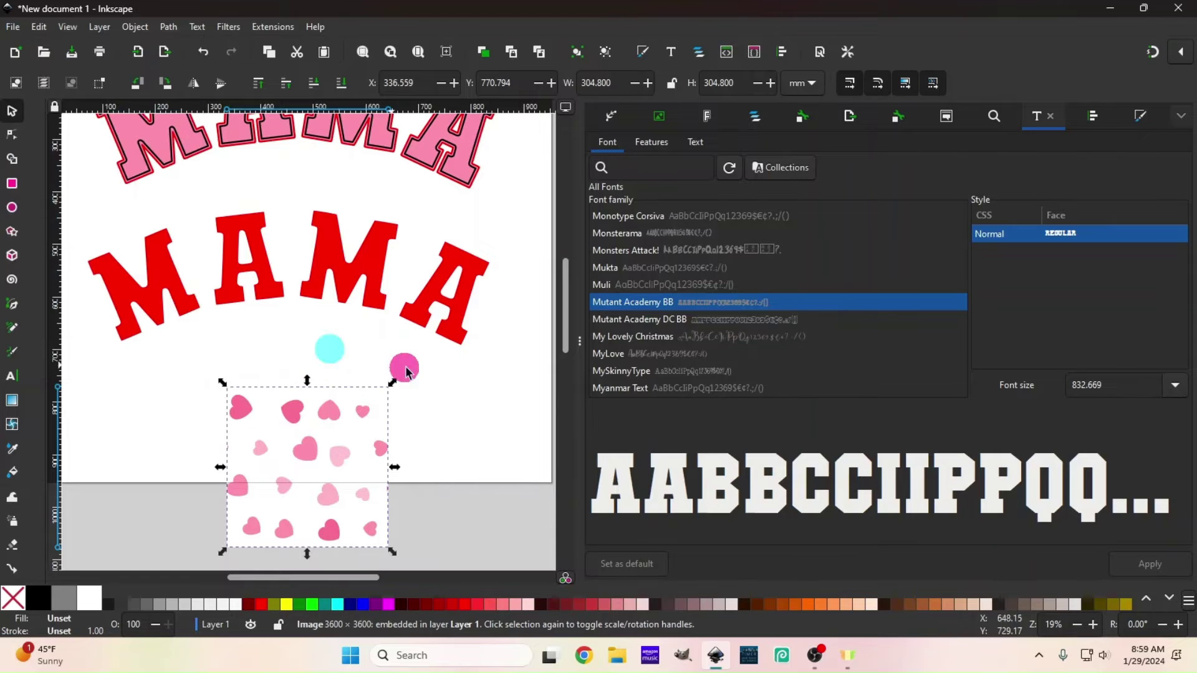
{"action": "left_click_drag", "start_coordinate": [350, 448], "coordinate": [292, 450]}
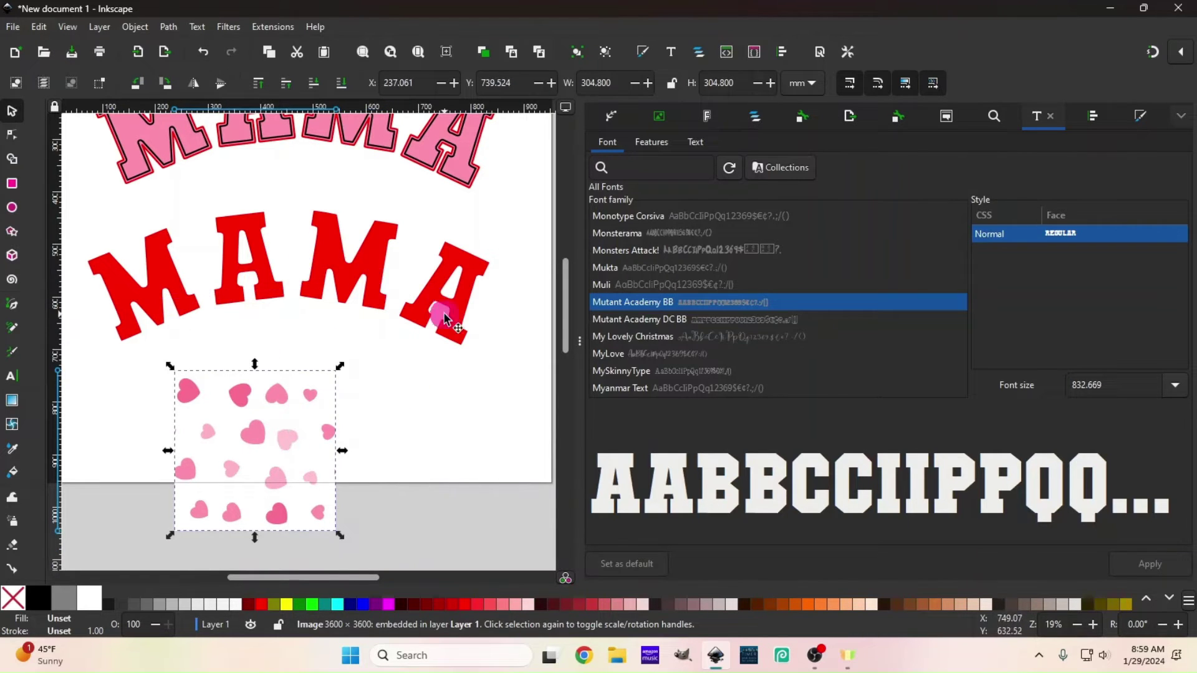
{"action": "left_click_drag", "start_coordinate": [232, 443], "coordinate": [433, 463]}
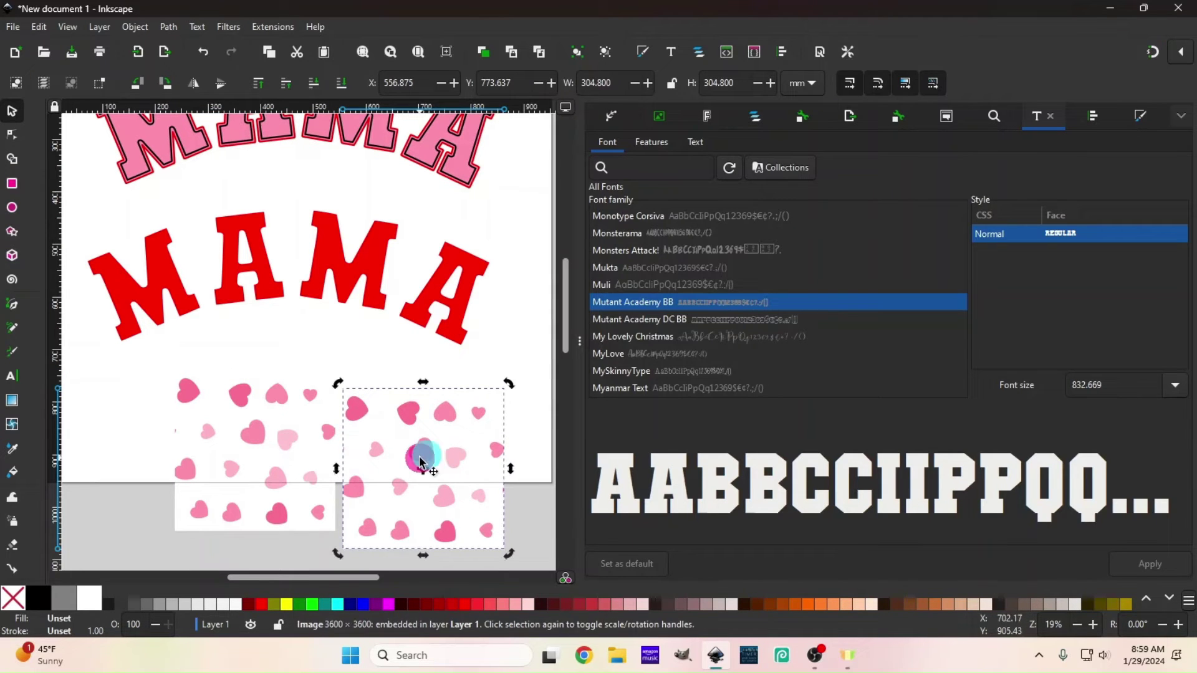
{"action": "key", "text": "Delete"}
Step: Move the heart-pattern image over the first red M, send it behind the letters and scale it to about 268 mm square
{"action": "left_click_drag", "start_coordinate": [320, 449], "coordinate": [226, 280]}
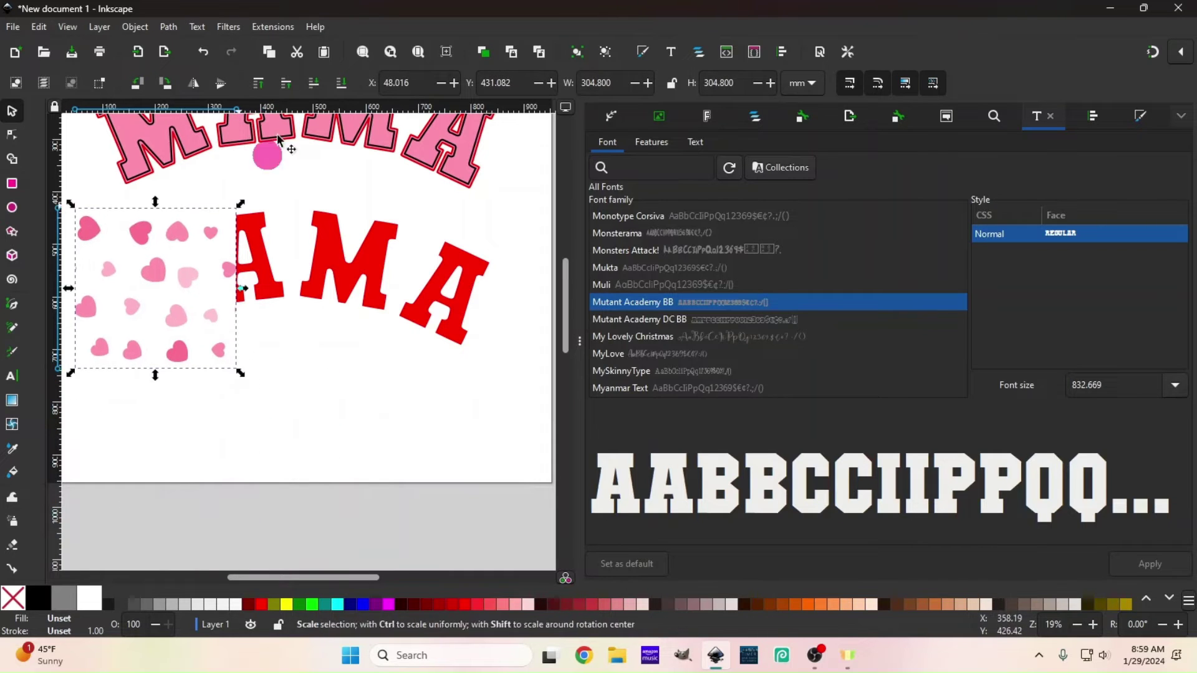
{"action": "left_click", "coordinate": [341, 83]}
{"action": "left_click_drag", "start_coordinate": [321, 577], "coordinate": [290, 549]}
{"action": "left_click_drag", "start_coordinate": [327, 205], "coordinate": [319, 211]}
{"action": "mouse_move", "coordinate": [276, 261]}
{"action": "left_mouse_down"}
{"action": "mouse_move", "coordinate": [274, 247]}
{"action": "mouse_move", "coordinate": [257, 263]}
{"action": "left_mouse_up"}
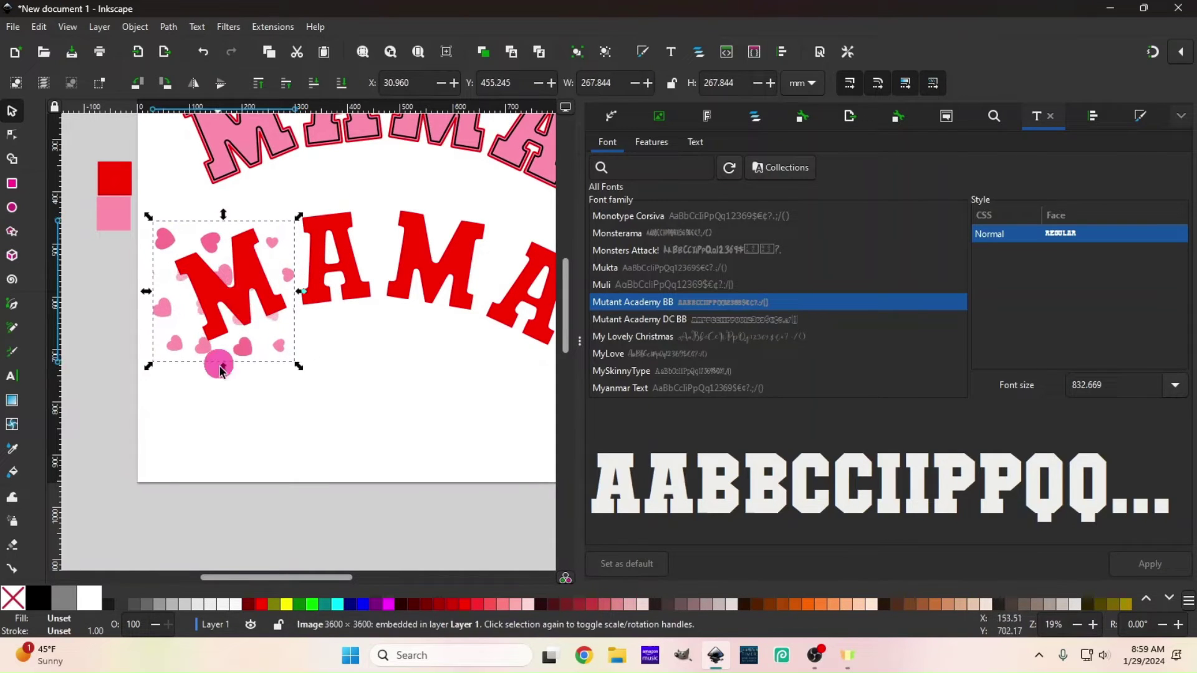
Step: Squeeze the heart image around the first M to about 231 × 235 mm and position it at about X 61 mm, Y 464 mm
{"action": "left_click_drag", "start_coordinate": [222, 374], "coordinate": [223, 347]}
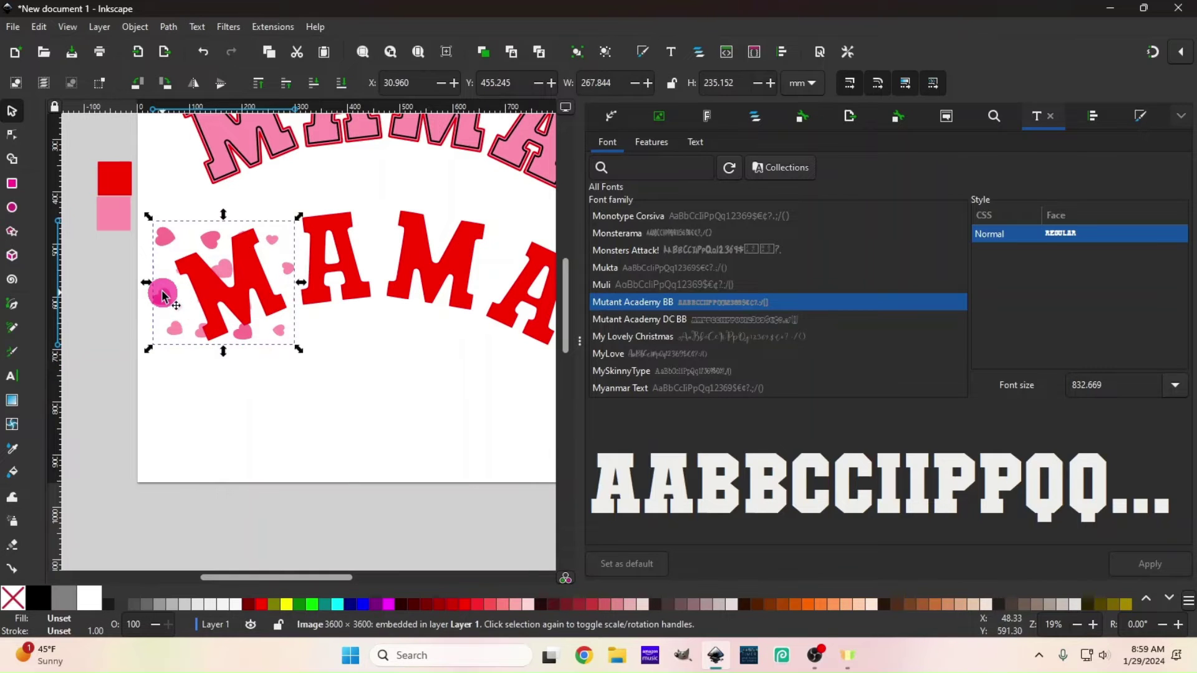
{"action": "left_click_drag", "start_coordinate": [148, 284], "coordinate": [164, 282]}
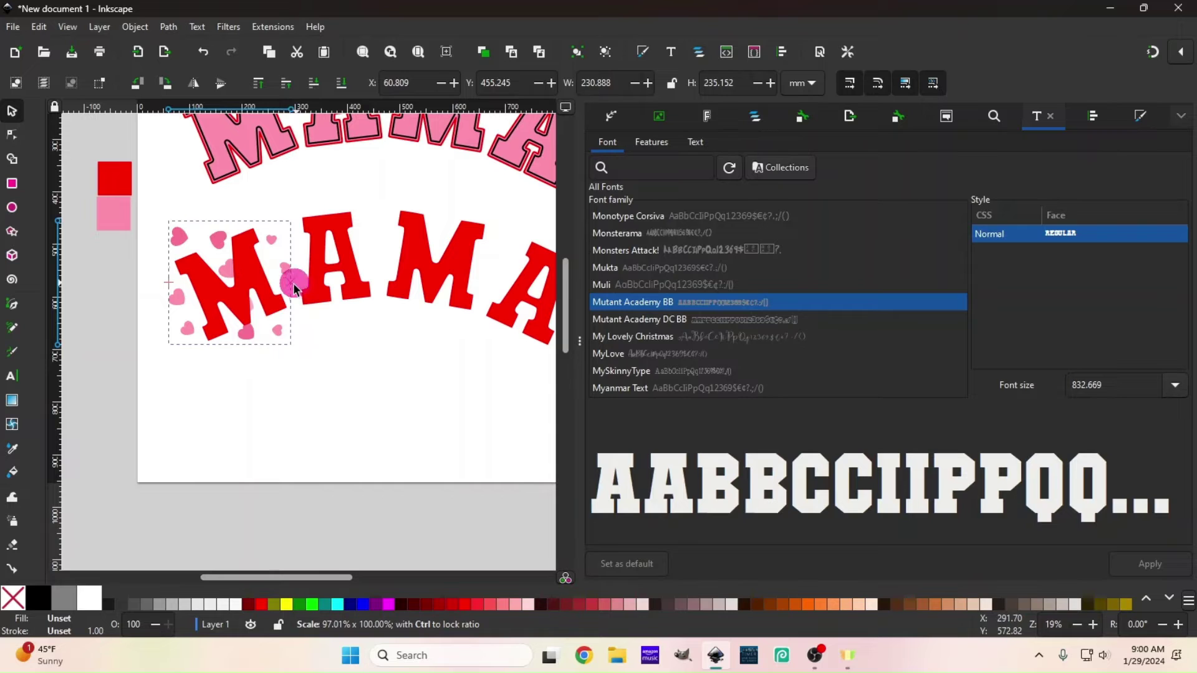
{"action": "left_click_drag", "start_coordinate": [294, 287], "coordinate": [293, 284]}
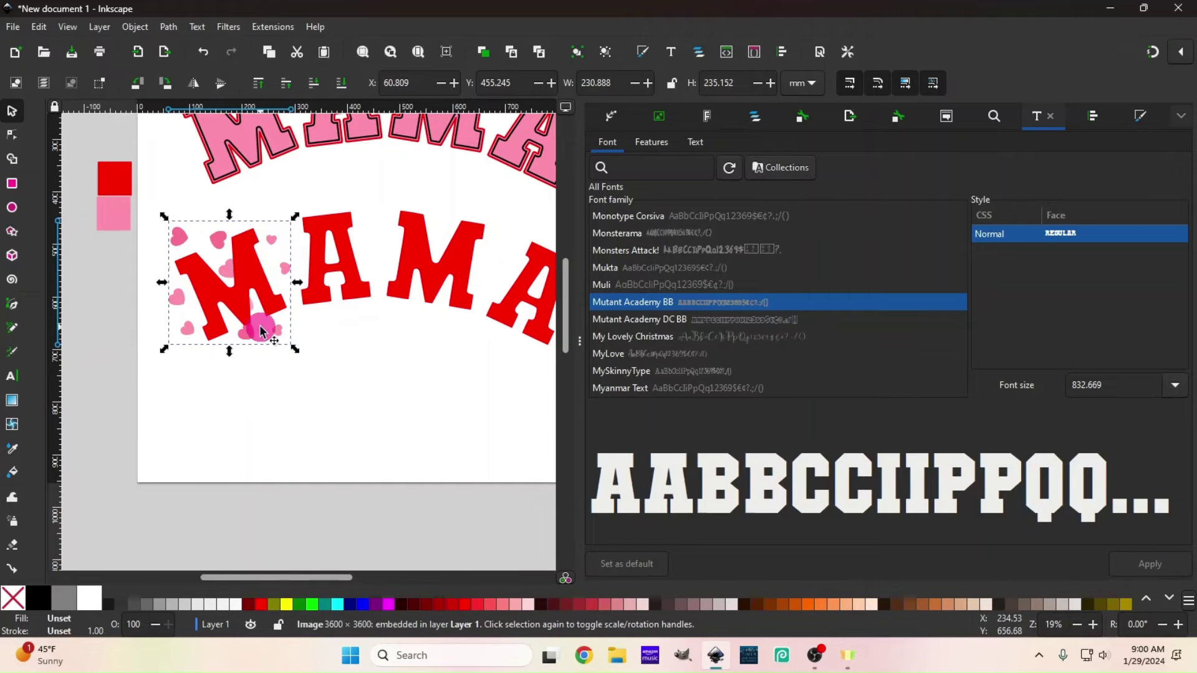
{"action": "mouse_move", "coordinate": [250, 337]}
{"action": "left_mouse_down"}
{"action": "mouse_move", "coordinate": [217, 319]}
{"action": "mouse_move", "coordinate": [258, 308]}
{"action": "mouse_move", "coordinate": [254, 337]}
{"action": "left_mouse_up"}
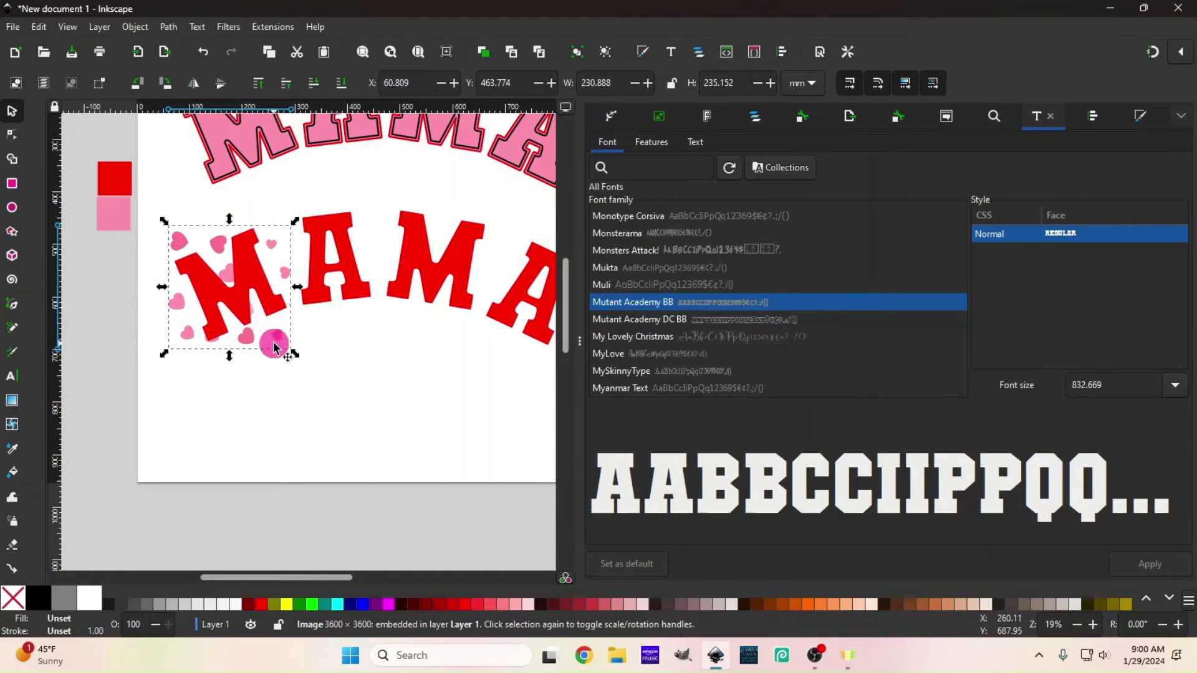
Step: Make three duplicates of the resized heart image and place them in the empty area below the red letters
{"action": "left_click_drag", "start_coordinate": [260, 343], "coordinate": [249, 497]}
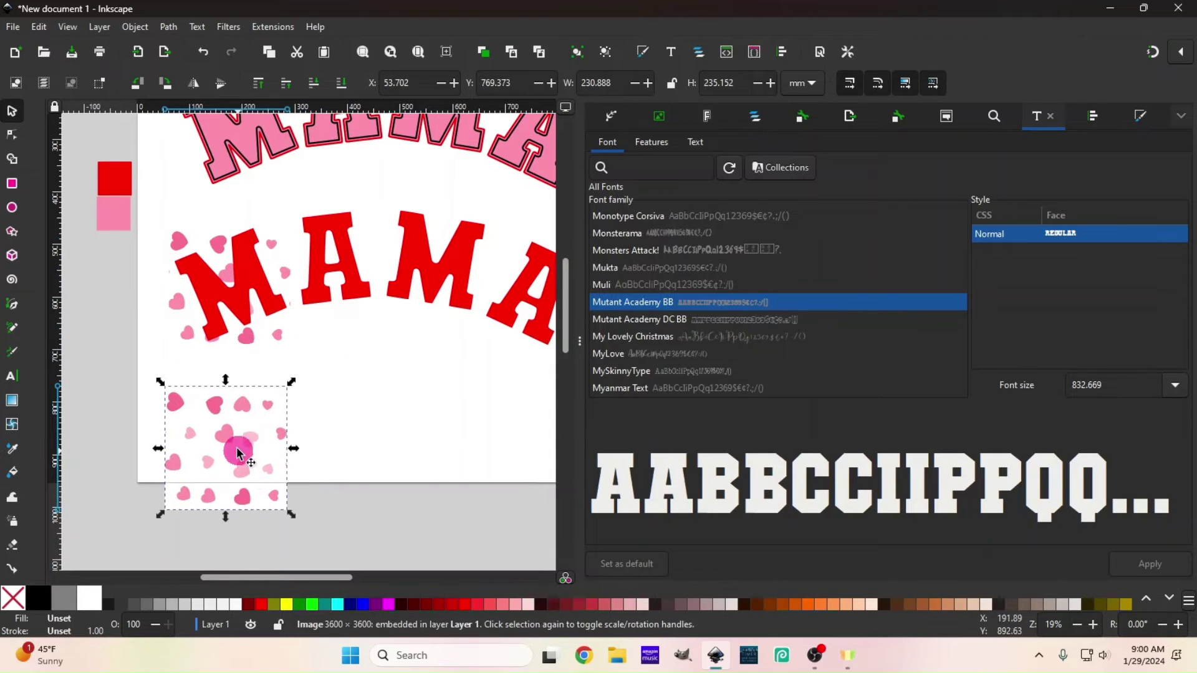
{"action": "left_click_drag", "start_coordinate": [234, 442], "coordinate": [428, 473]}
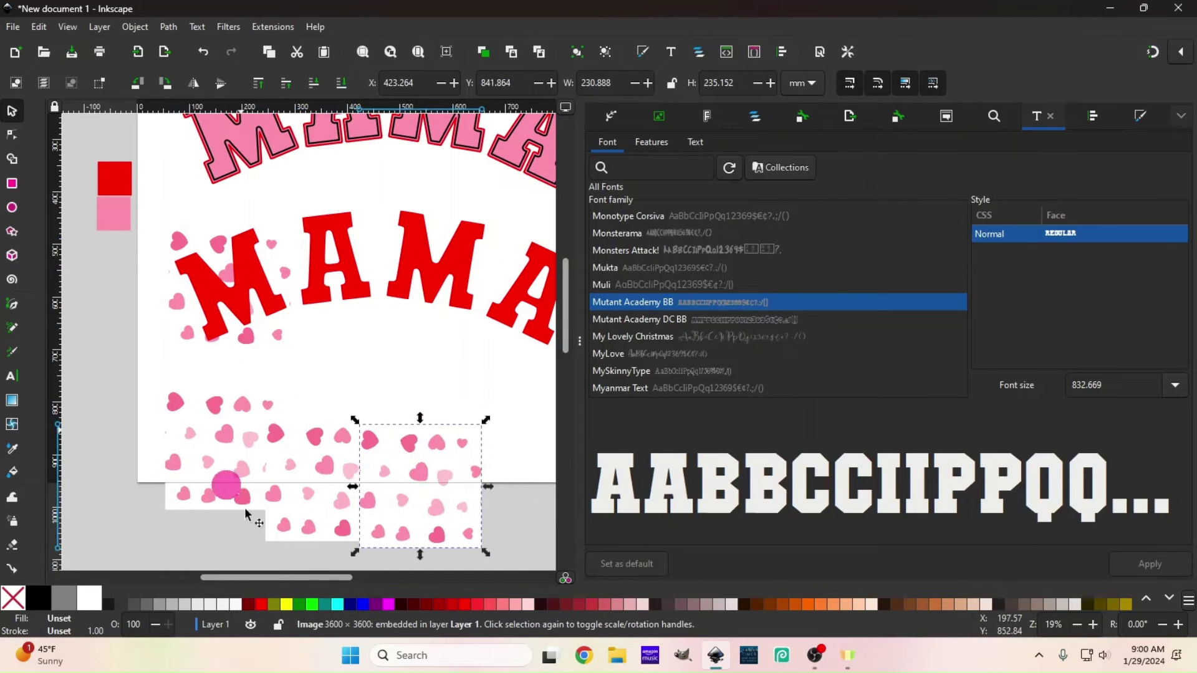
Step: Clip the heart image behind the first red M to that letter's shape with Set Clip
{"action": "scroll", "coordinate": [239, 340], "scroll_direction": "up", "scroll_amount": 2}
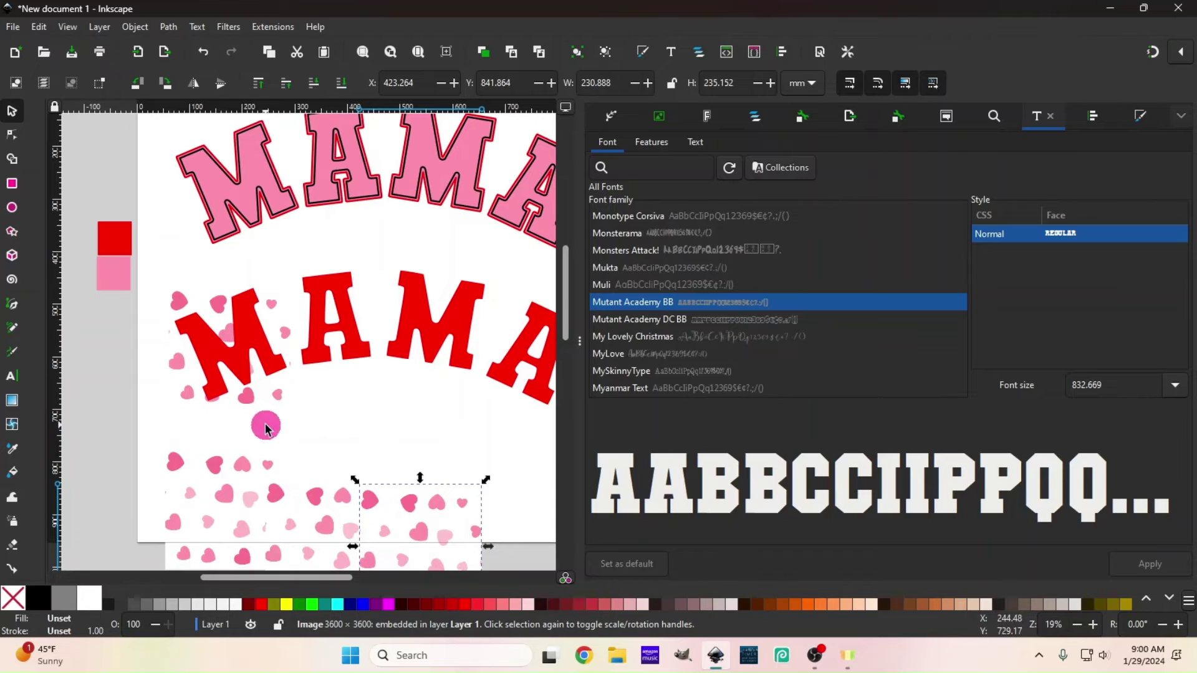
{"action": "left_click", "coordinate": [245, 368]}
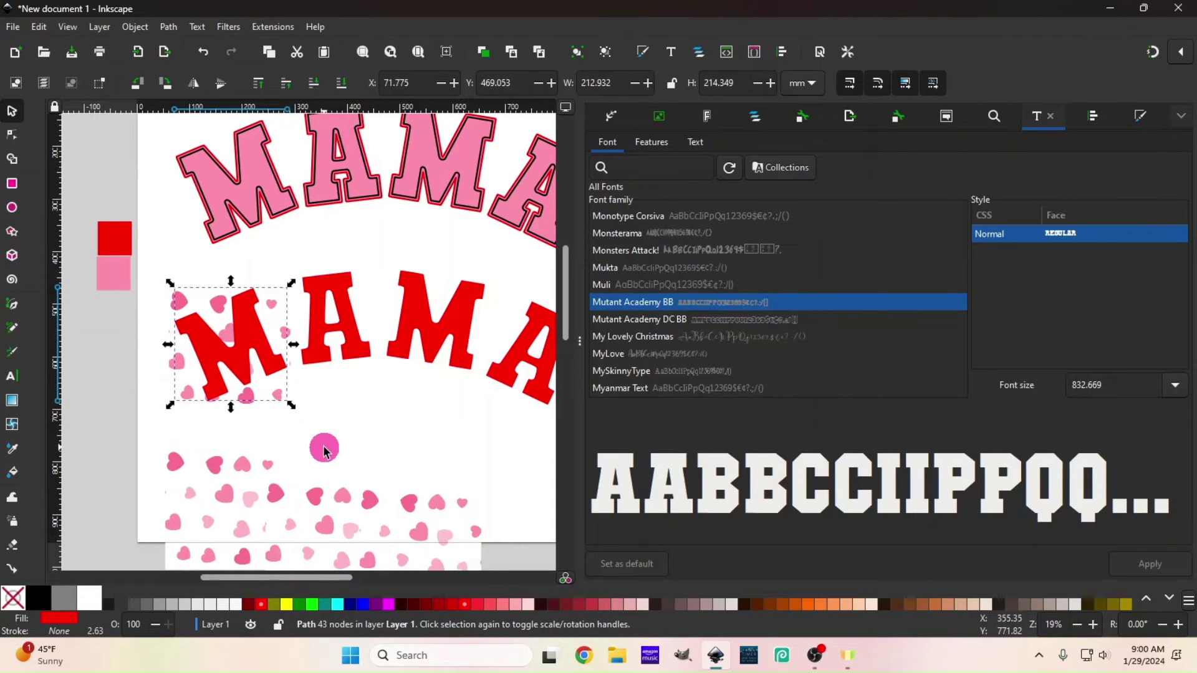
{"action": "left_click", "coordinate": [190, 388], "text": "shift"}
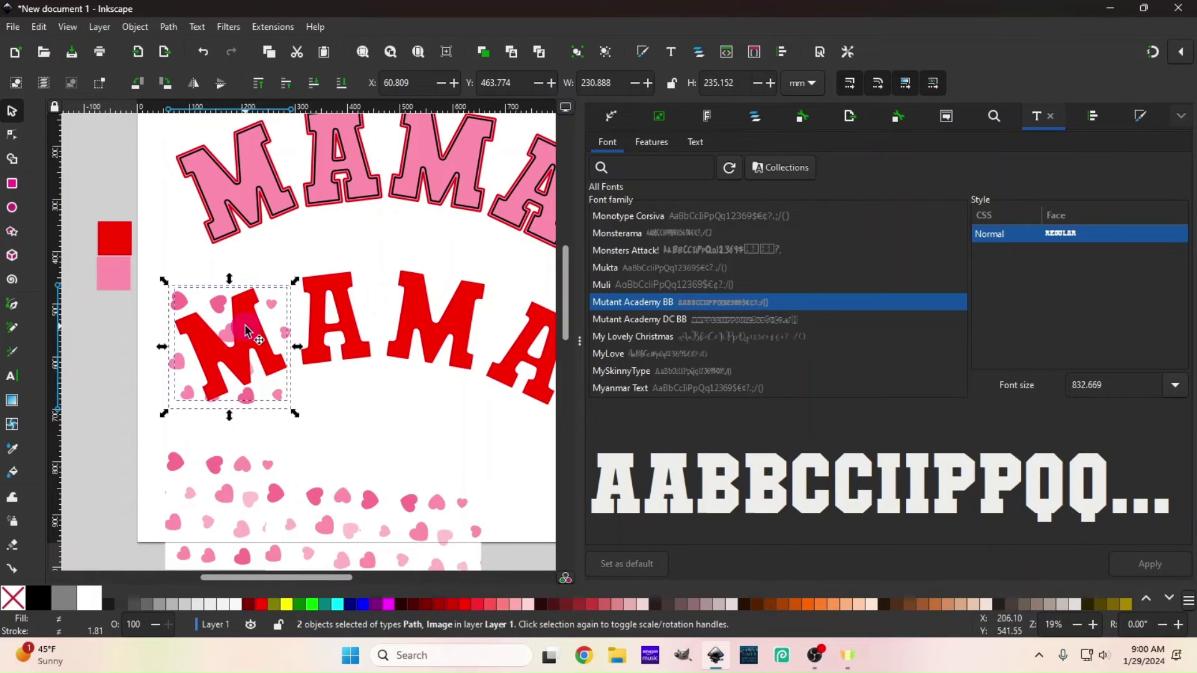
{"action": "right_click", "coordinate": [211, 314]}
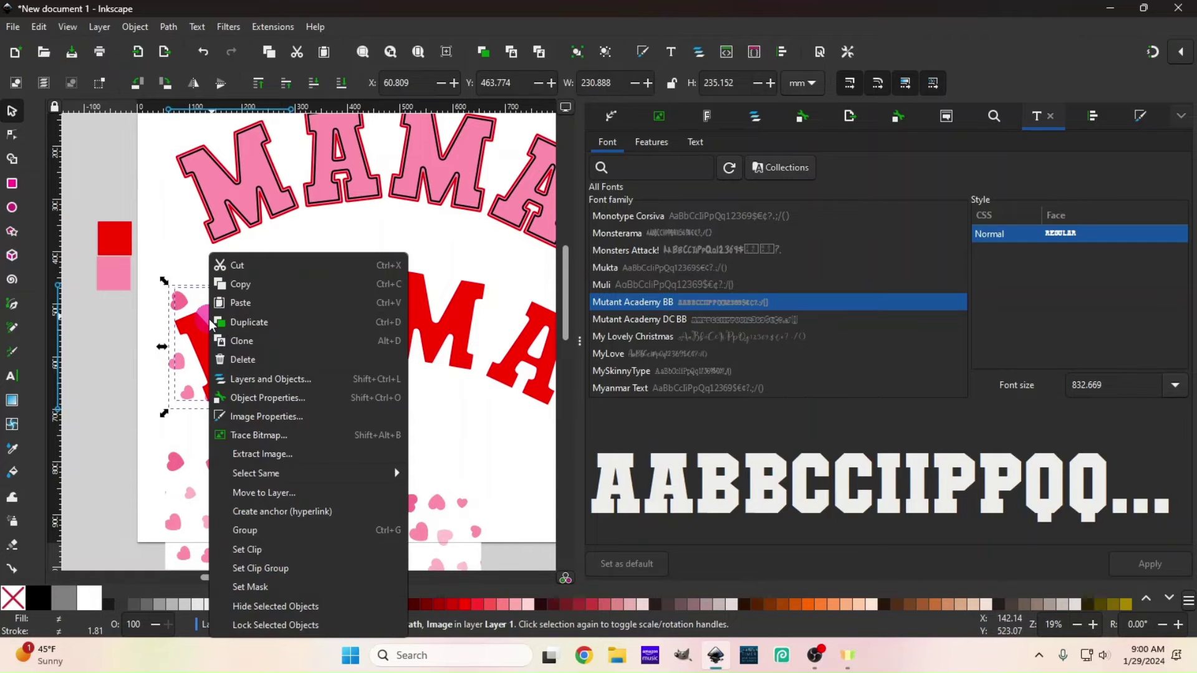
{"action": "left_click", "coordinate": [258, 550]}
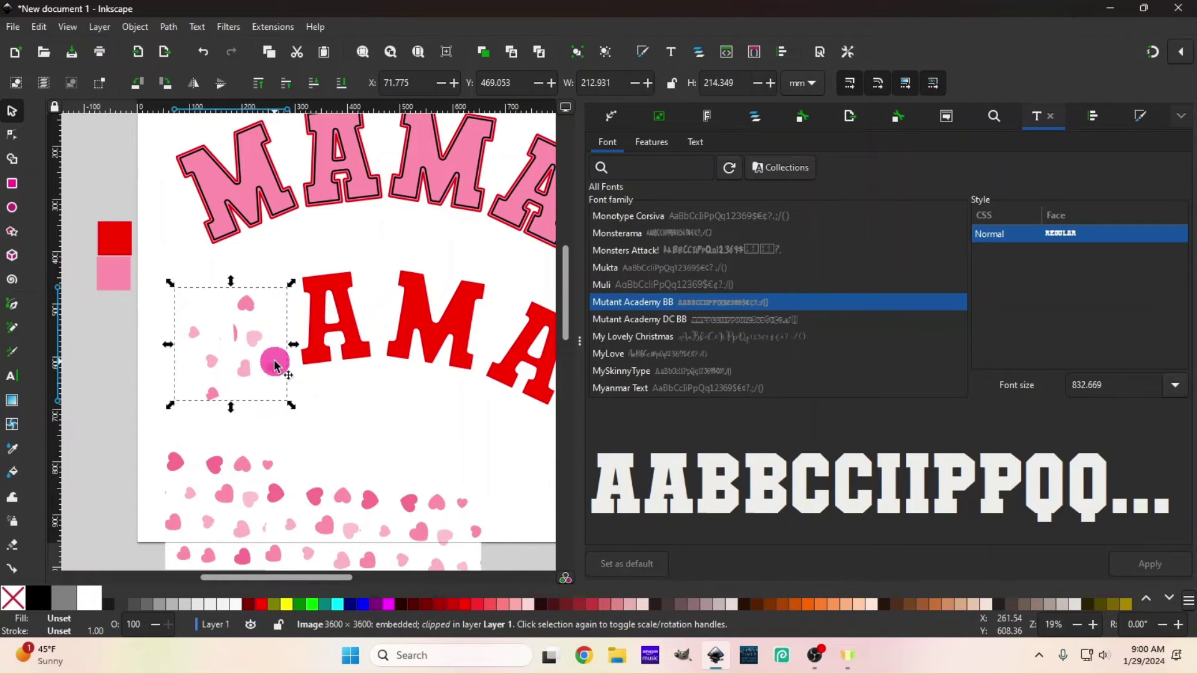
Step: Position one heart image copy behind the first red A at about X 258 mm, Y 427 mm, lowered to the bottom of the stack
{"action": "left_click_drag", "start_coordinate": [413, 532], "coordinate": [483, 506]}
{"action": "left_click_drag", "start_coordinate": [352, 523], "coordinate": [351, 292]}
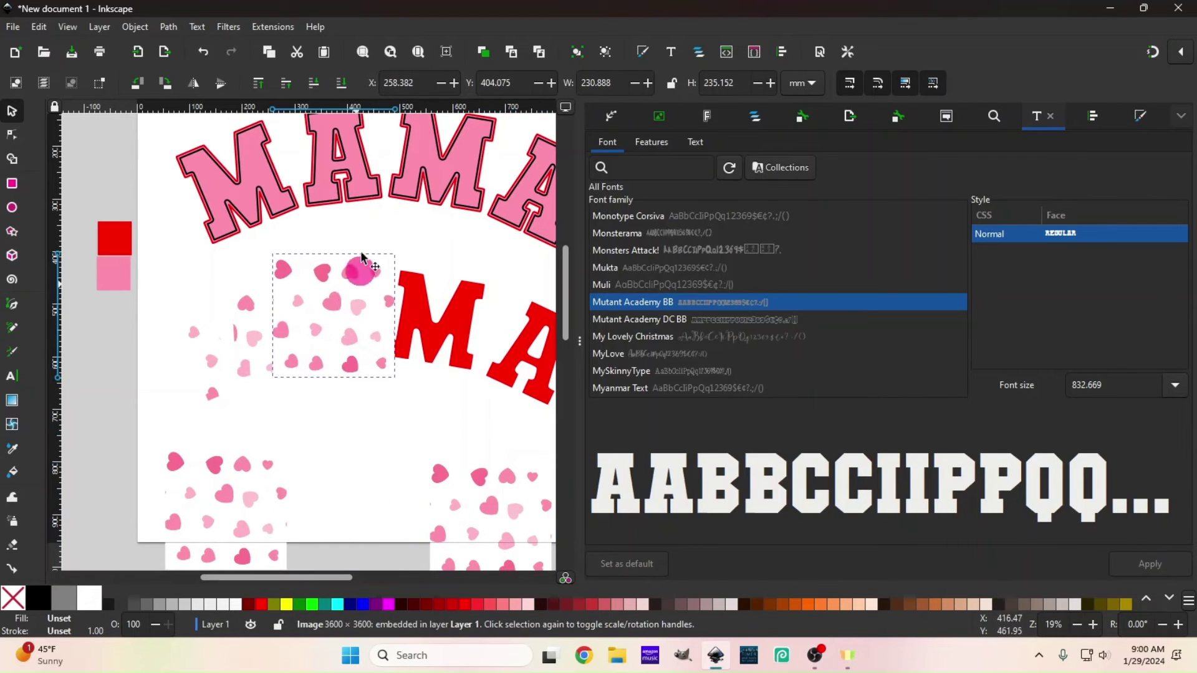
{"action": "left_click", "coordinate": [341, 83]}
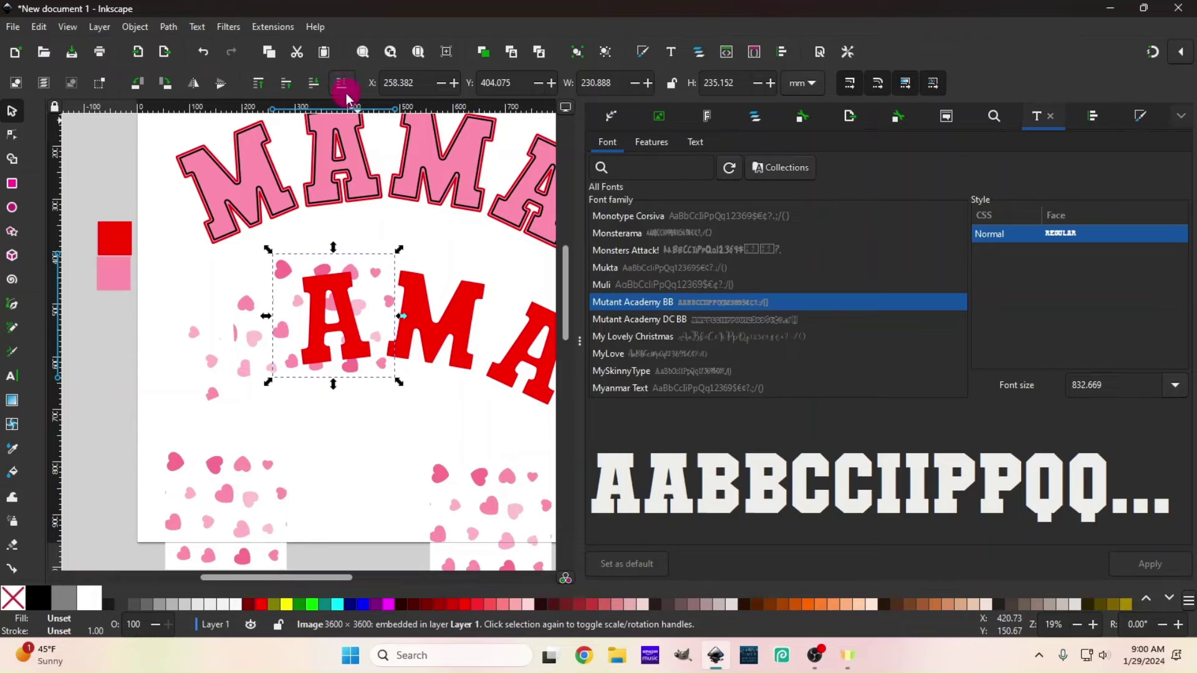
{"action": "left_click", "coordinate": [317, 305]}
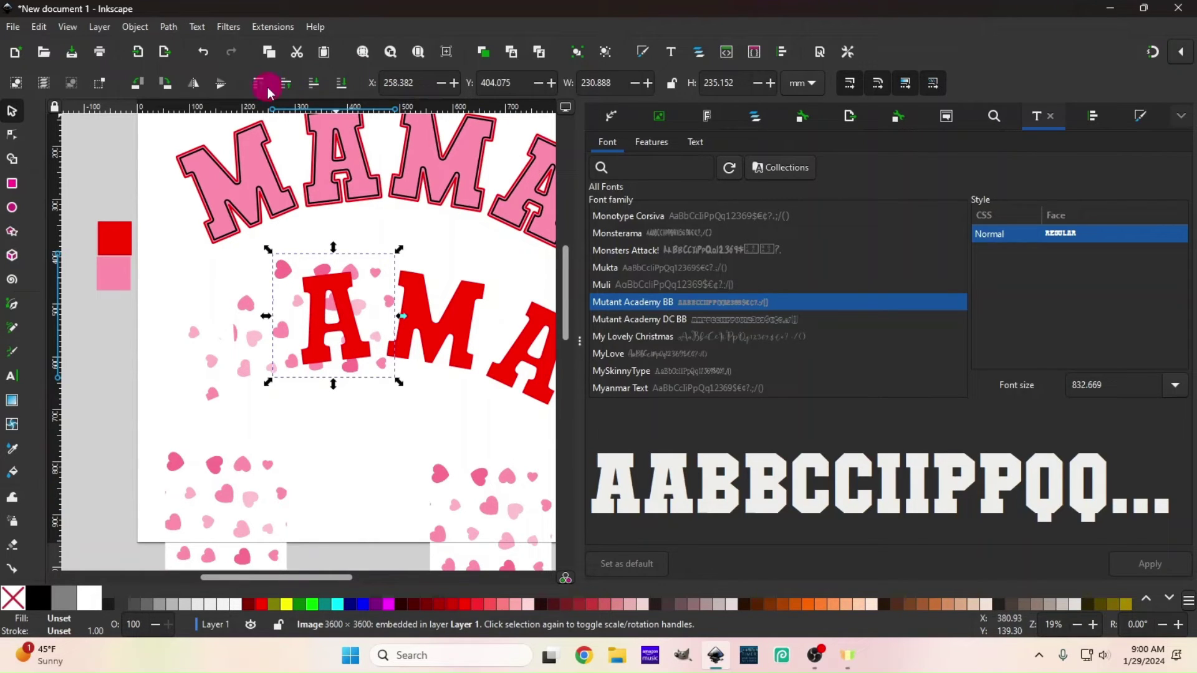
{"action": "left_click", "coordinate": [342, 84]}
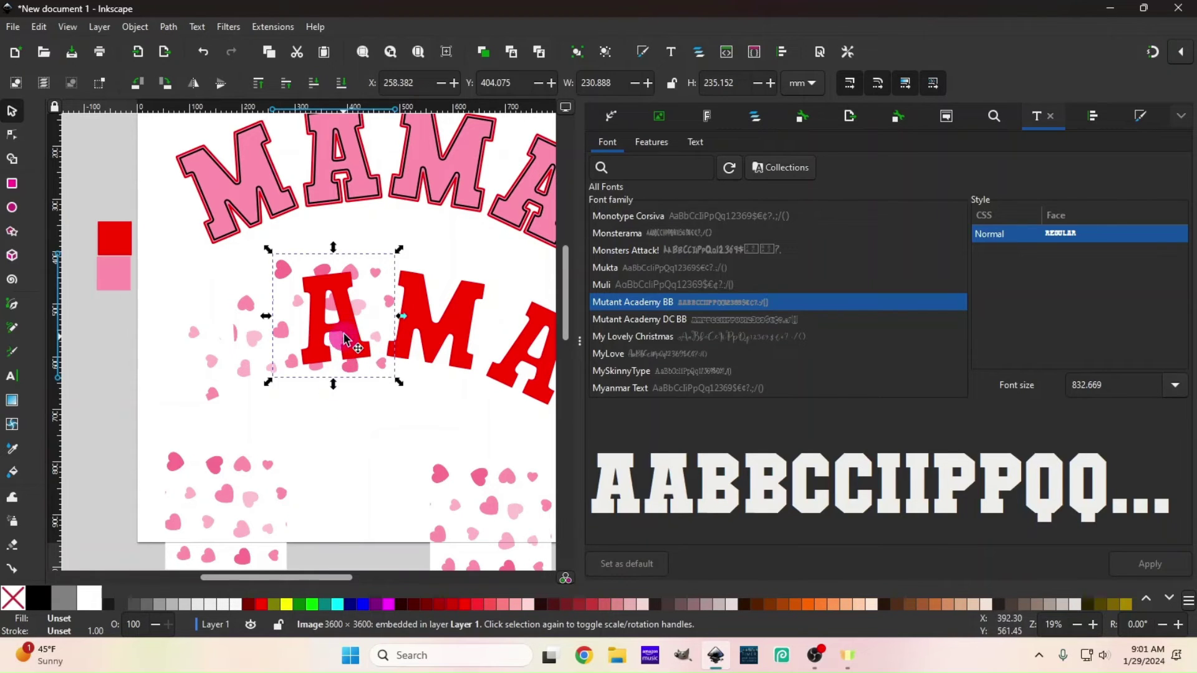
{"action": "mouse_move", "coordinate": [375, 302]}
{"action": "left_mouse_down"}
{"action": "mouse_move", "coordinate": [356, 301]}
{"action": "mouse_move", "coordinate": [373, 310]}
{"action": "left_mouse_up"}
Step: Clip the heart image behind the first red A to that letter's shape with Set Clip
{"action": "key", "text": "shift"}
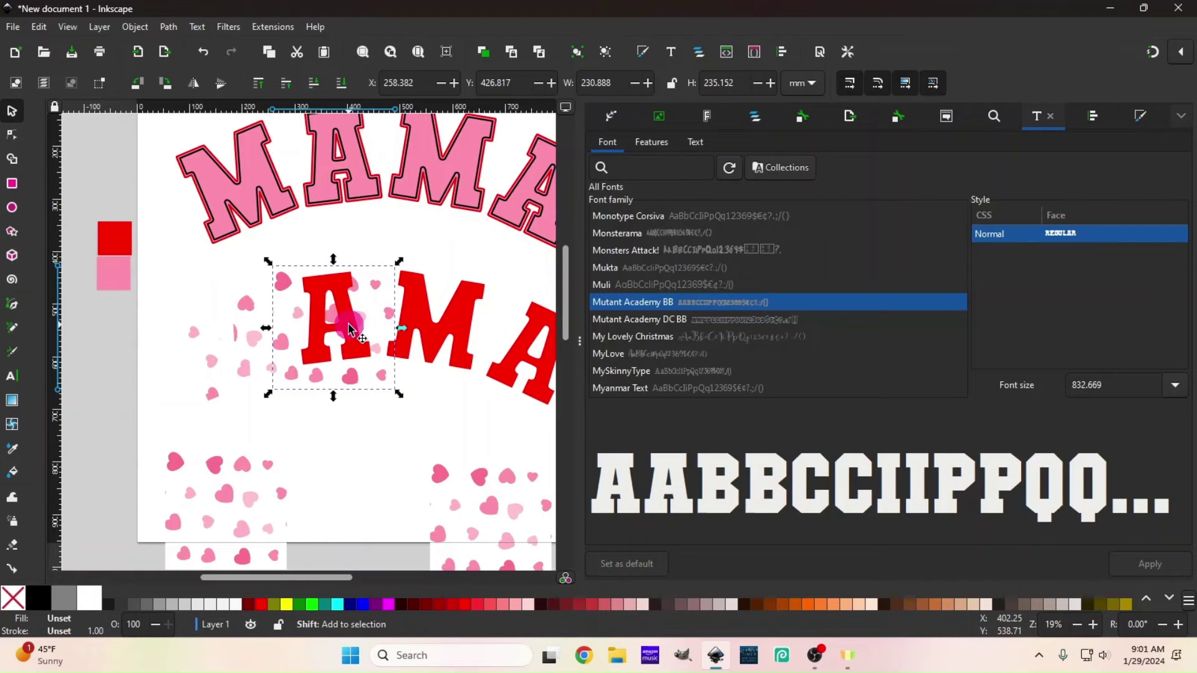
{"action": "left_click", "coordinate": [348, 323], "text": "shift"}
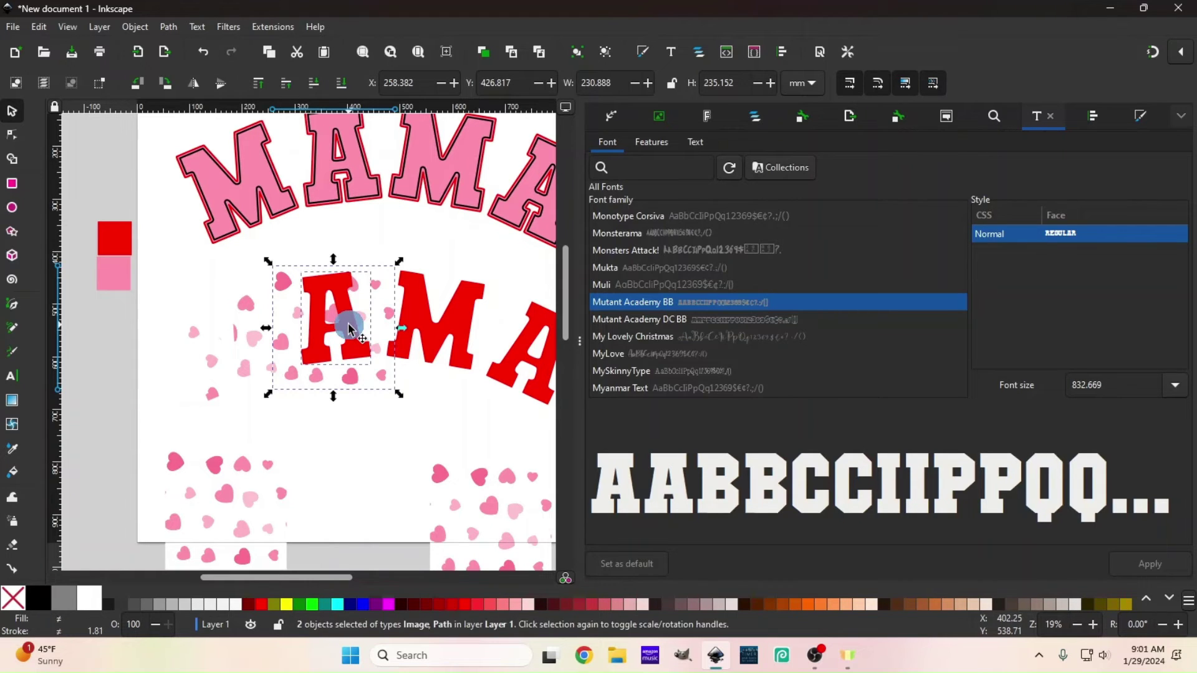
{"action": "right_click", "coordinate": [348, 325]}
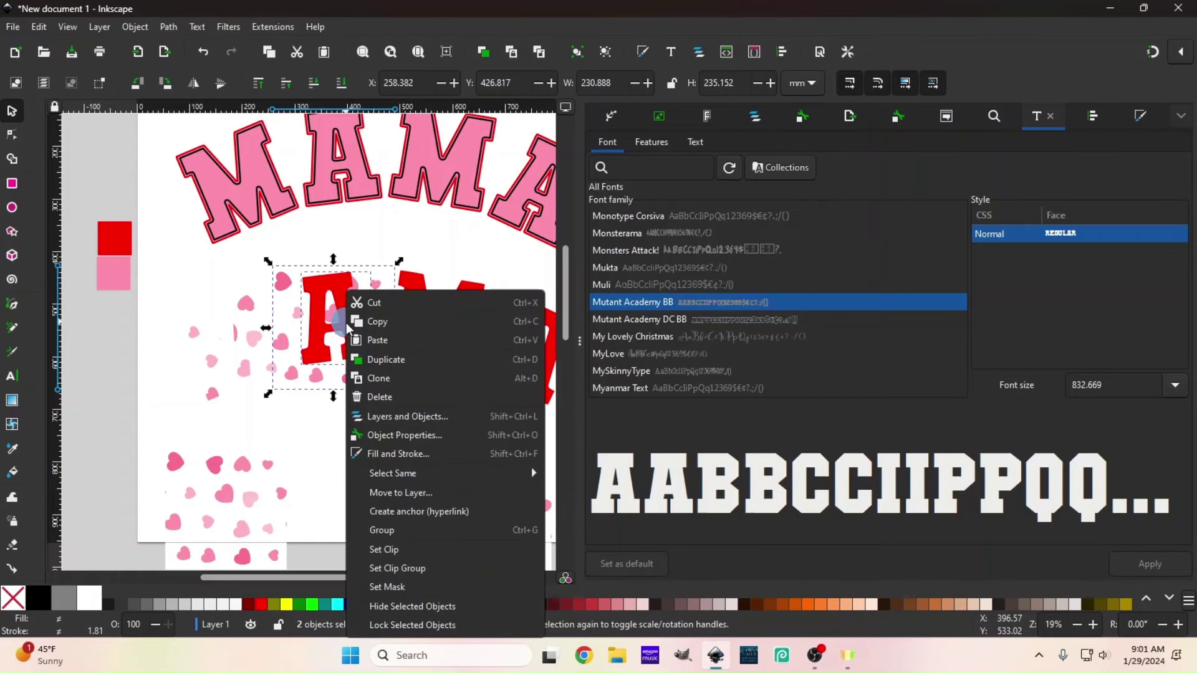
{"action": "left_click", "coordinate": [410, 553]}
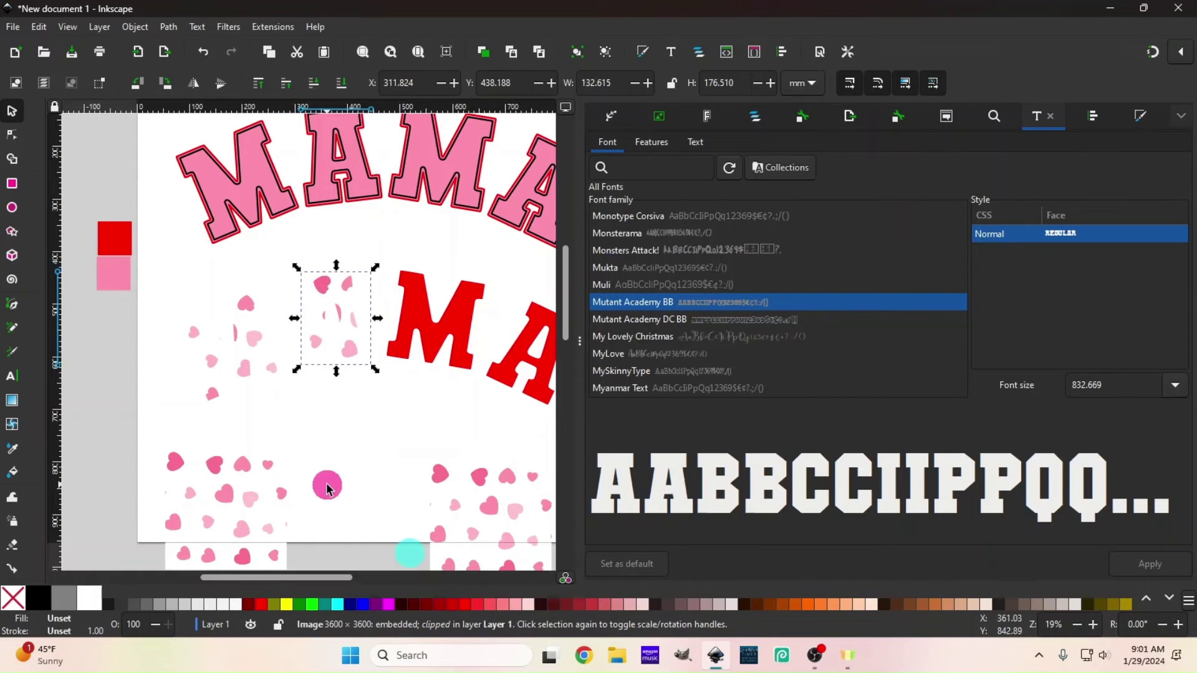
Step: Position another heart image copy behind the second red M at about X 440 mm, Y 430 mm, lowered to the bottom of the stack
{"action": "left_click_drag", "start_coordinate": [319, 578], "coordinate": [353, 579]}
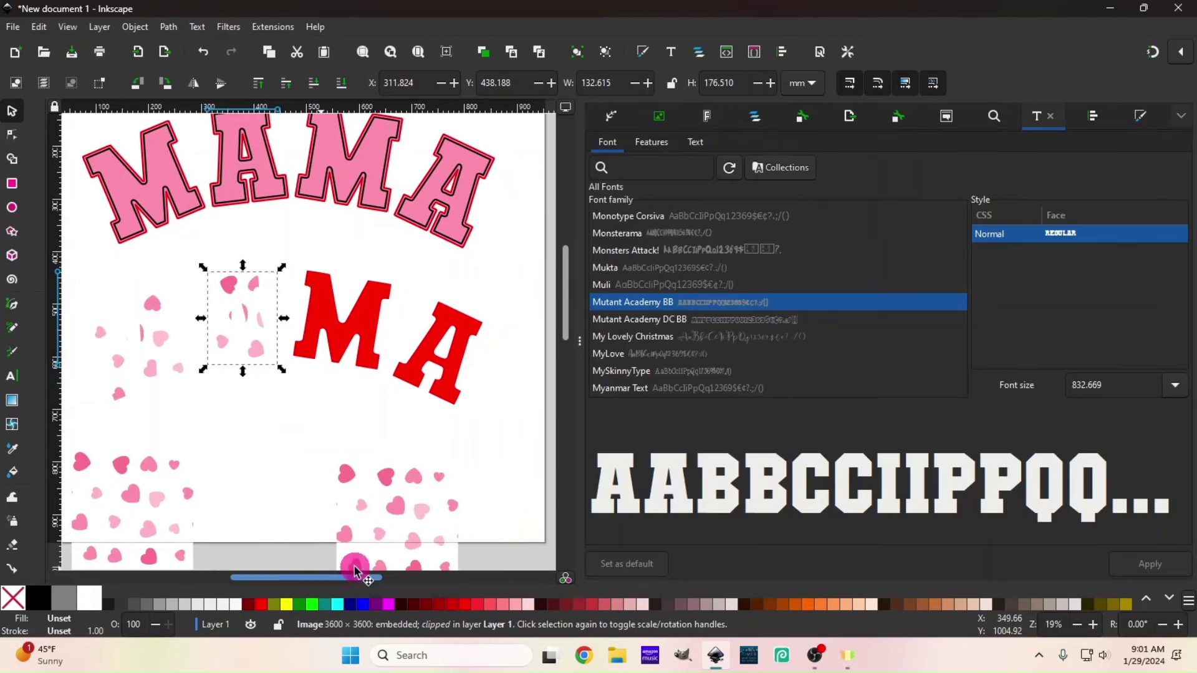
{"action": "left_click_drag", "start_coordinate": [387, 525], "coordinate": [331, 328]}
{"action": "mouse_move", "coordinate": [366, 372]}
{"action": "left_mouse_down"}
{"action": "mouse_move", "coordinate": [378, 375]}
{"action": "mouse_move", "coordinate": [355, 385]}
{"action": "left_mouse_up"}
{"action": "left_click", "coordinate": [343, 85]}
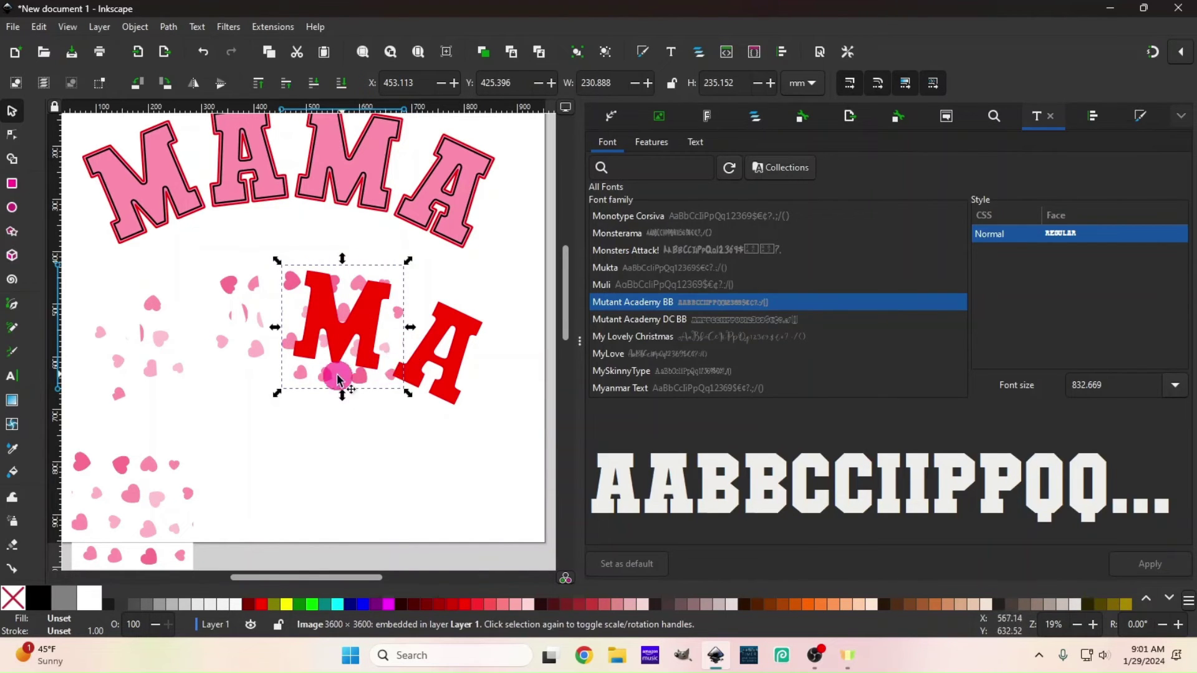
{"action": "mouse_move", "coordinate": [337, 384]}
{"action": "left_mouse_down"}
{"action": "mouse_move", "coordinate": [279, 360]}
{"action": "mouse_move", "coordinate": [332, 375]}
{"action": "mouse_move", "coordinate": [324, 390]}
{"action": "left_mouse_up"}
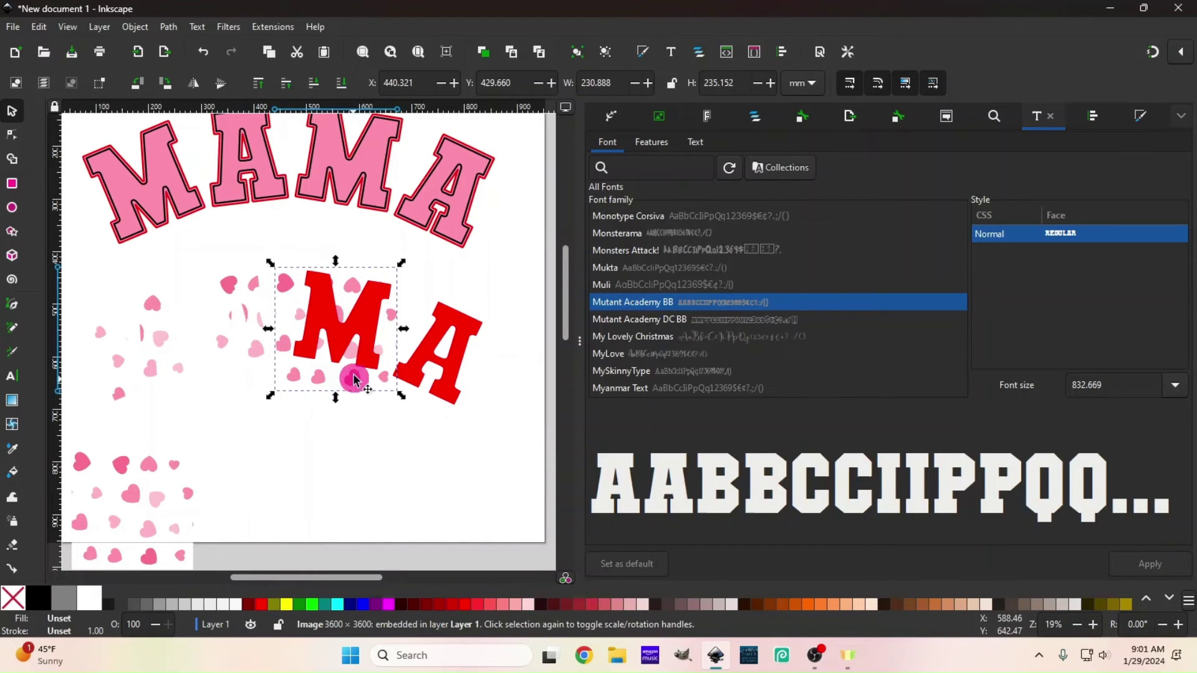
Step: Clip the heart image behind the second red M to that letter's shape with Set Clip
{"action": "left_click", "coordinate": [341, 344], "text": "shift"}
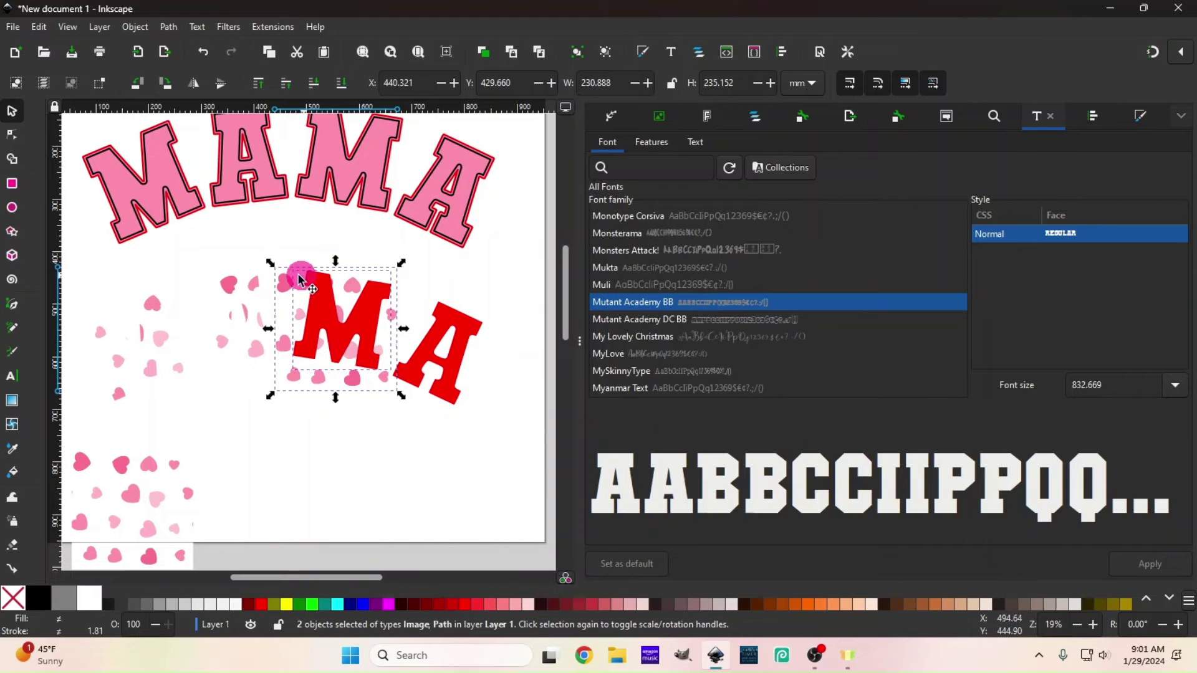
{"action": "right_click", "coordinate": [353, 327]}
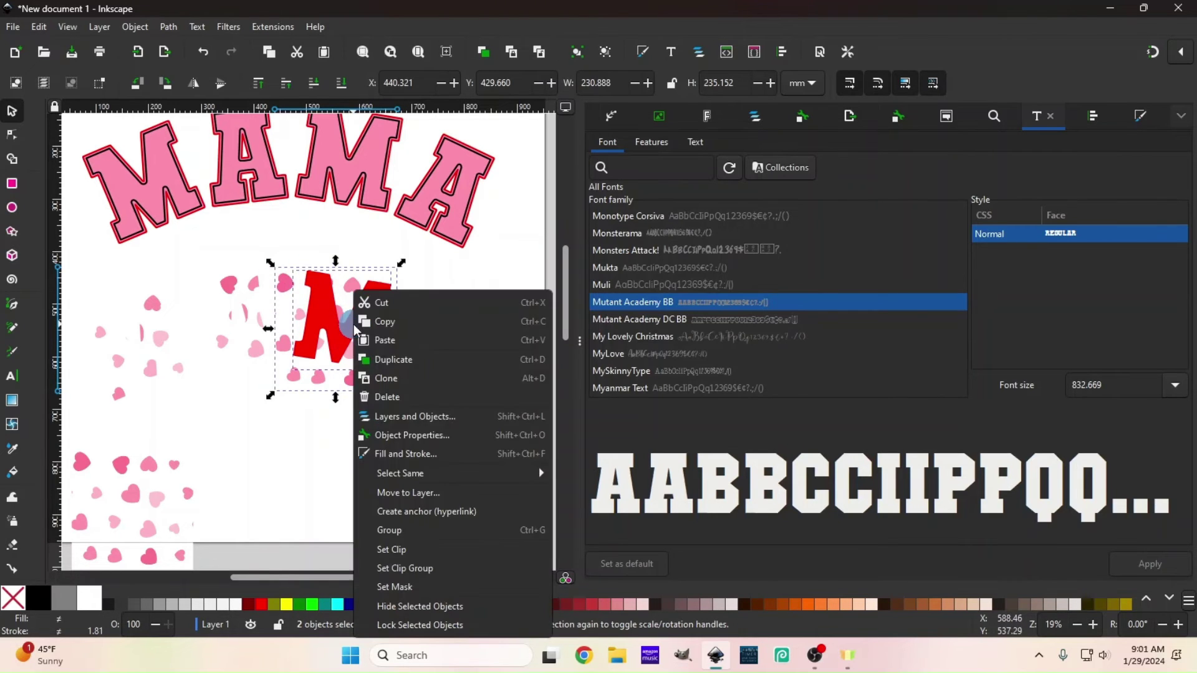
{"action": "left_click", "coordinate": [407, 549]}
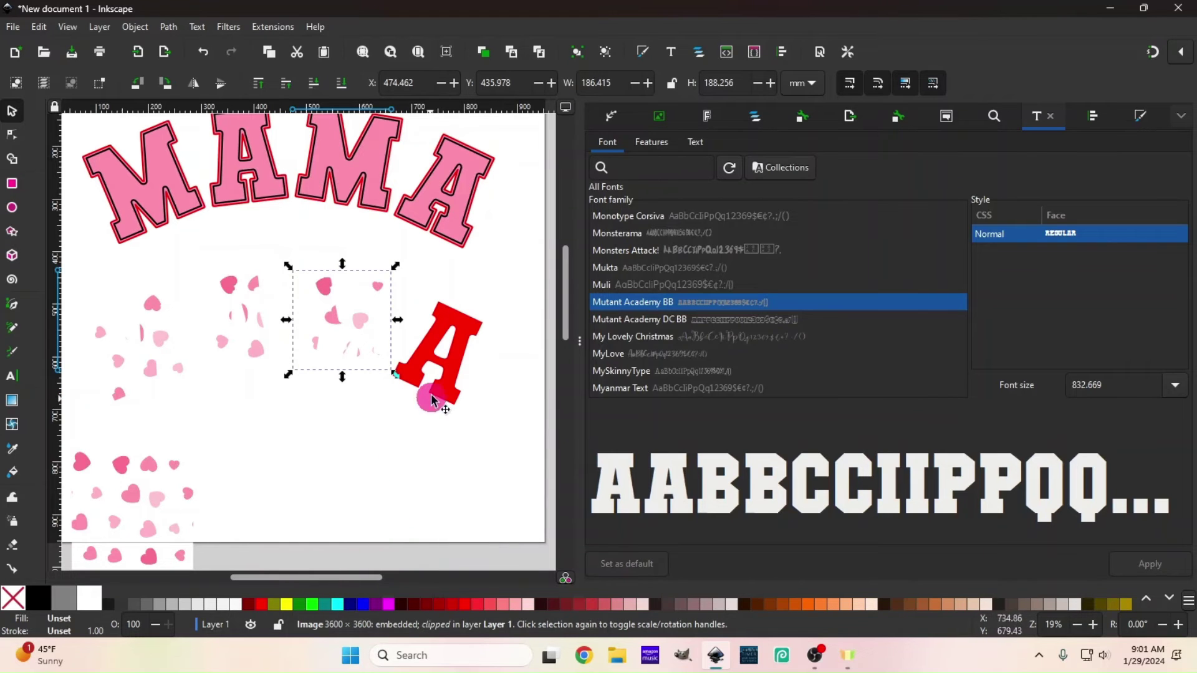
Step: Place the remaining heart image copy behind the second red A, lowered to the bottom of the stack, and clip it to that letter with Set Clip
{"action": "left_click_drag", "start_coordinate": [157, 516], "coordinate": [471, 366]}
{"action": "left_click", "coordinate": [342, 84]}
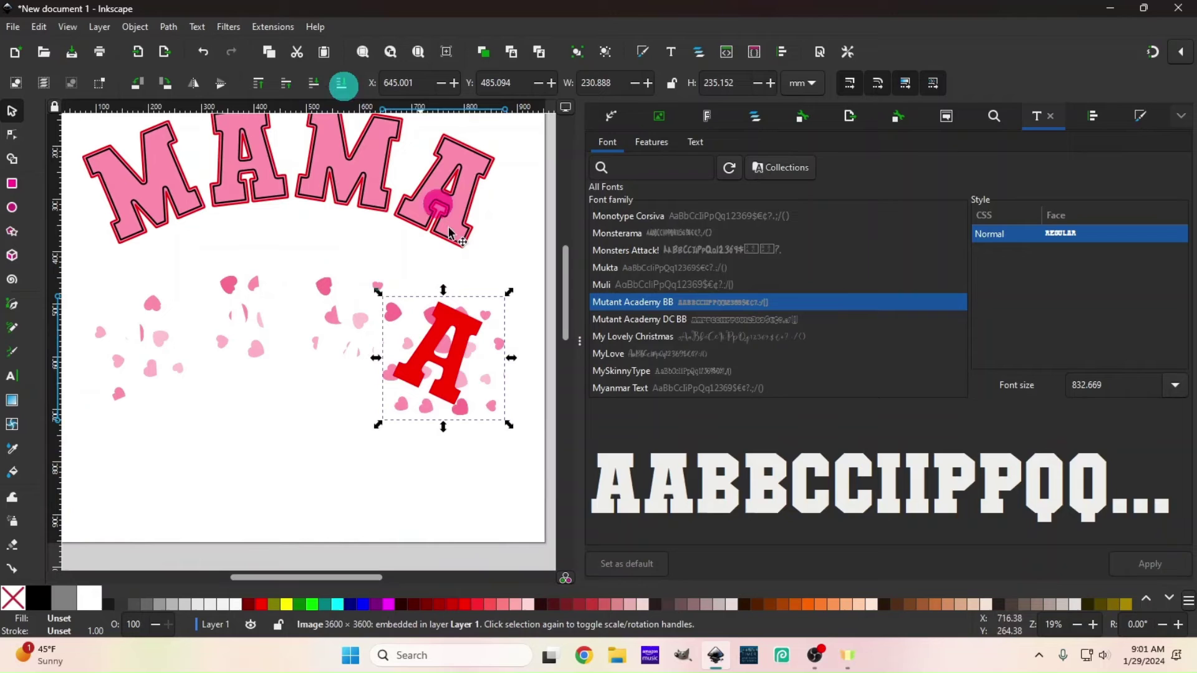
{"action": "left_click", "coordinate": [453, 392], "text": "shift"}
{"action": "right_click", "coordinate": [453, 391]}
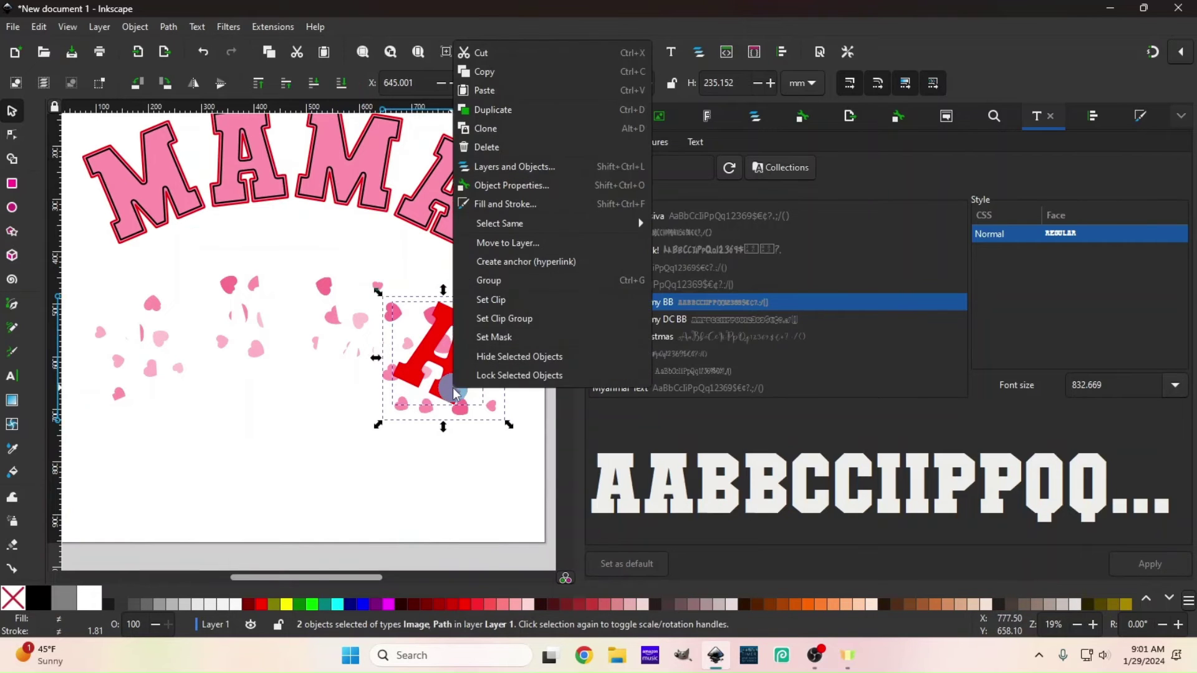
{"action": "left_click", "coordinate": [489, 299]}
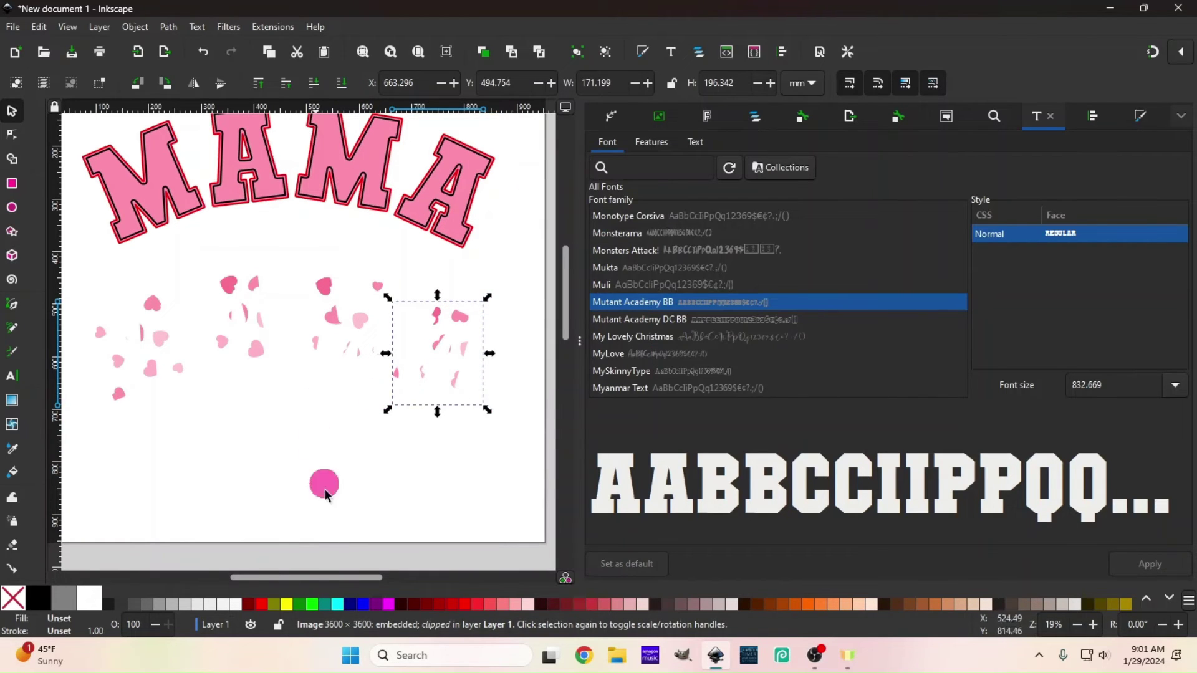
Step: Align the clipped heart fill with the first M's black outline at about X 85 mm, Y 161 mm, raised to the top of the stack
{"action": "left_click_drag", "start_coordinate": [327, 578], "coordinate": [316, 579]}
{"action": "scroll", "coordinate": [306, 549], "scroll_direction": "up", "scroll_amount": 2}
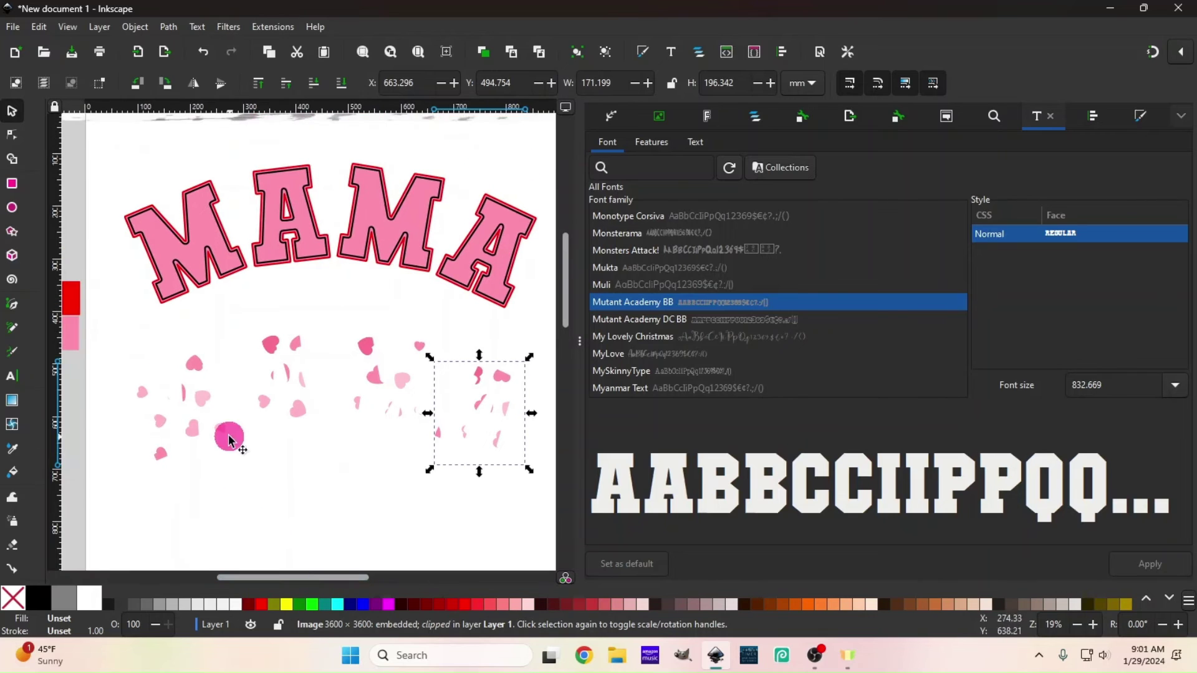
{"action": "left_click_drag", "start_coordinate": [227, 436], "coordinate": [239, 279]}
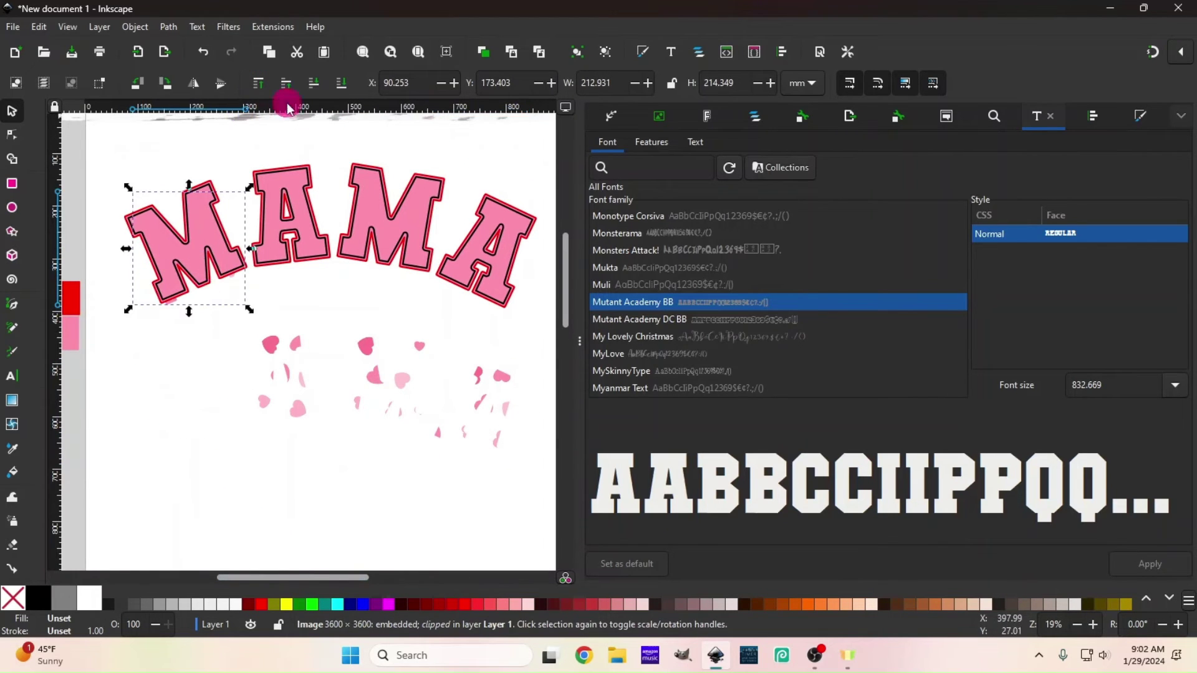
{"action": "left_click", "coordinate": [260, 81]}
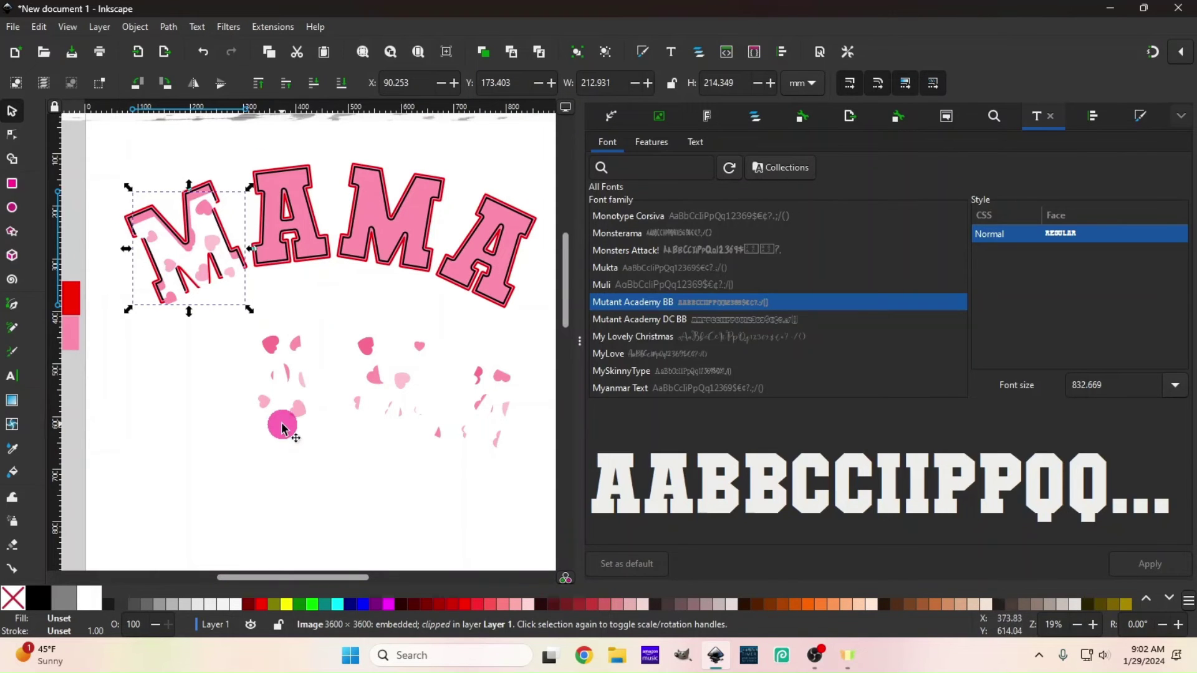
{"action": "scroll", "coordinate": [282, 429], "scroll_direction": "up", "scroll_amount": 3}
{"action": "scroll", "coordinate": [290, 417], "scroll_direction": "up", "scroll_amount": 5}
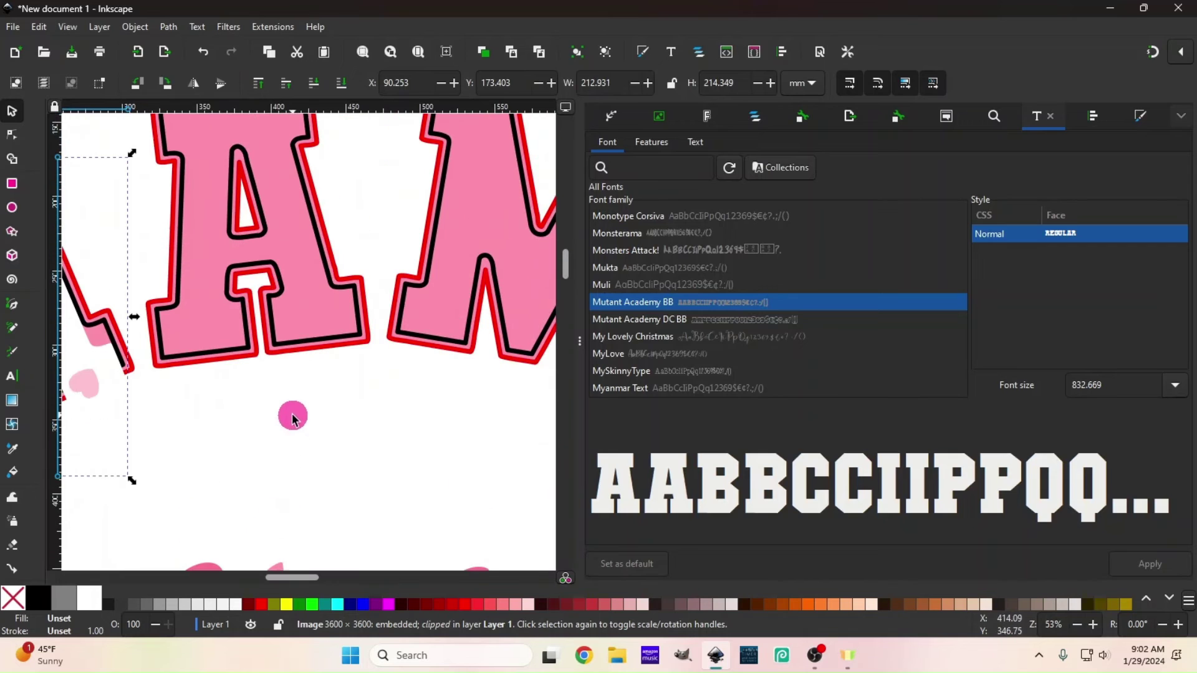
{"action": "left_click_drag", "start_coordinate": [298, 583], "coordinate": [268, 580]}
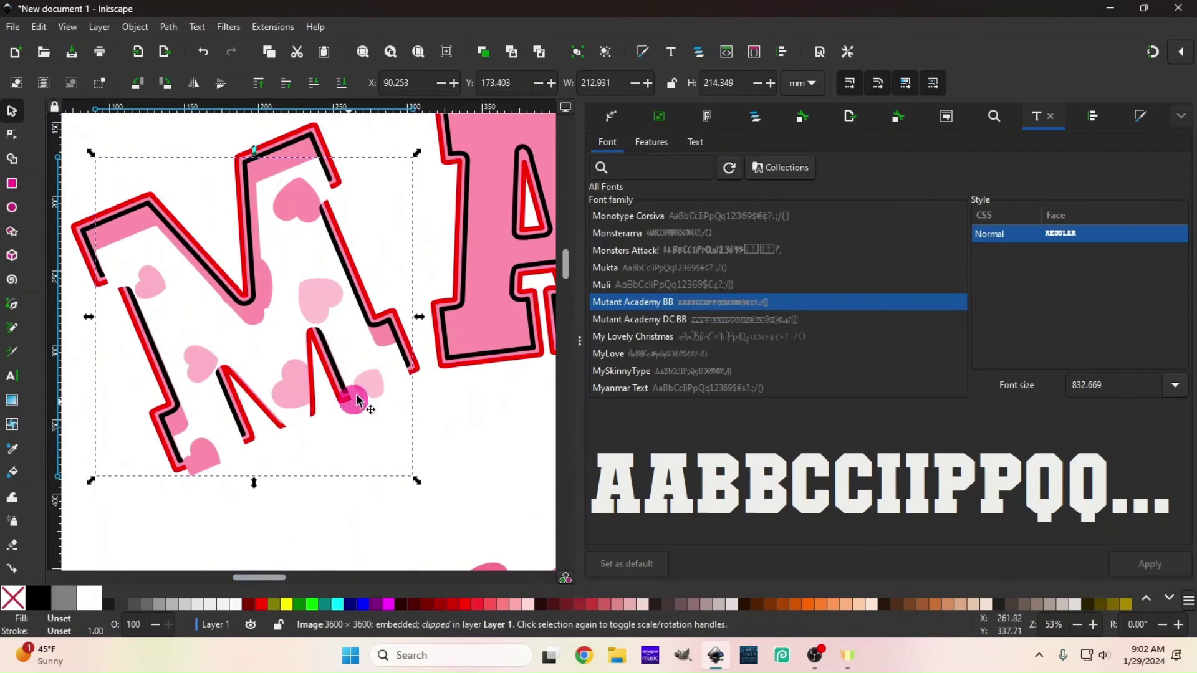
{"action": "left_click_drag", "start_coordinate": [350, 395], "coordinate": [354, 355]}
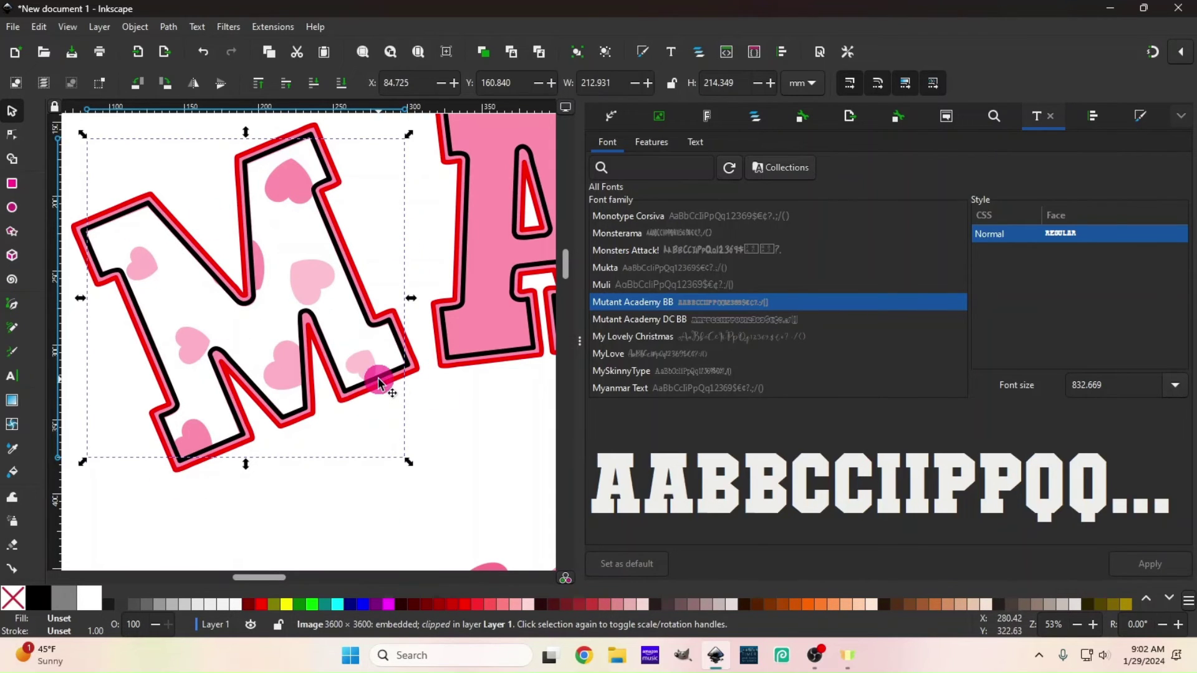
Step: Align the first A's clipped heart fill with its black outline at about X 324 mm, Y 129 mm, raised to the top
{"action": "scroll", "coordinate": [378, 382], "scroll_direction": "down", "scroll_amount": 4}
{"action": "left_click_drag", "start_coordinate": [431, 483], "coordinate": [436, 272]}
{"action": "left_click", "coordinate": [265, 88]}
{"action": "left_click_drag", "start_coordinate": [468, 339], "coordinate": [464, 325]}
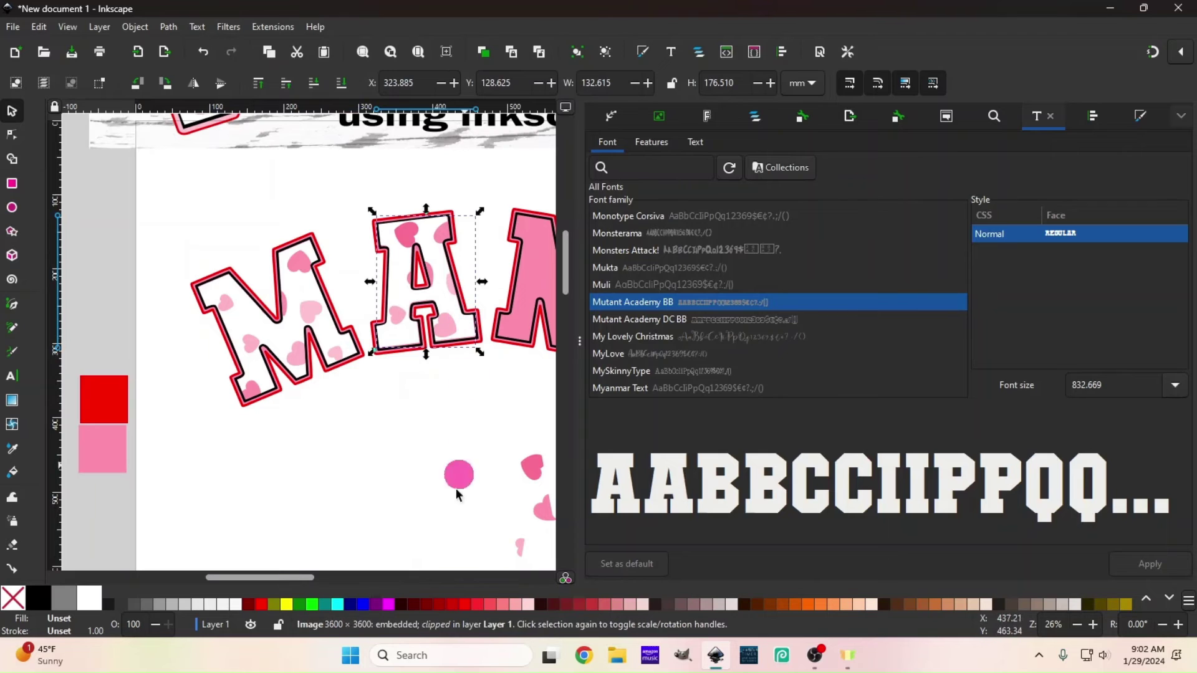
Step: Move the second M's clipped heart fill inside its black outline on the curved lettering and raise it to the top of the stack
{"action": "left_click_drag", "start_coordinate": [281, 577], "coordinate": [342, 575]}
{"action": "left_click_drag", "start_coordinate": [367, 530], "coordinate": [381, 301]}
{"action": "left_click", "coordinate": [253, 83]}
Step: Align the last A's clipped heart fill with its black outline at about X 677 mm, Y 185 mm, raised to the top
{"action": "left_click_drag", "start_coordinate": [478, 523], "coordinate": [492, 299]}
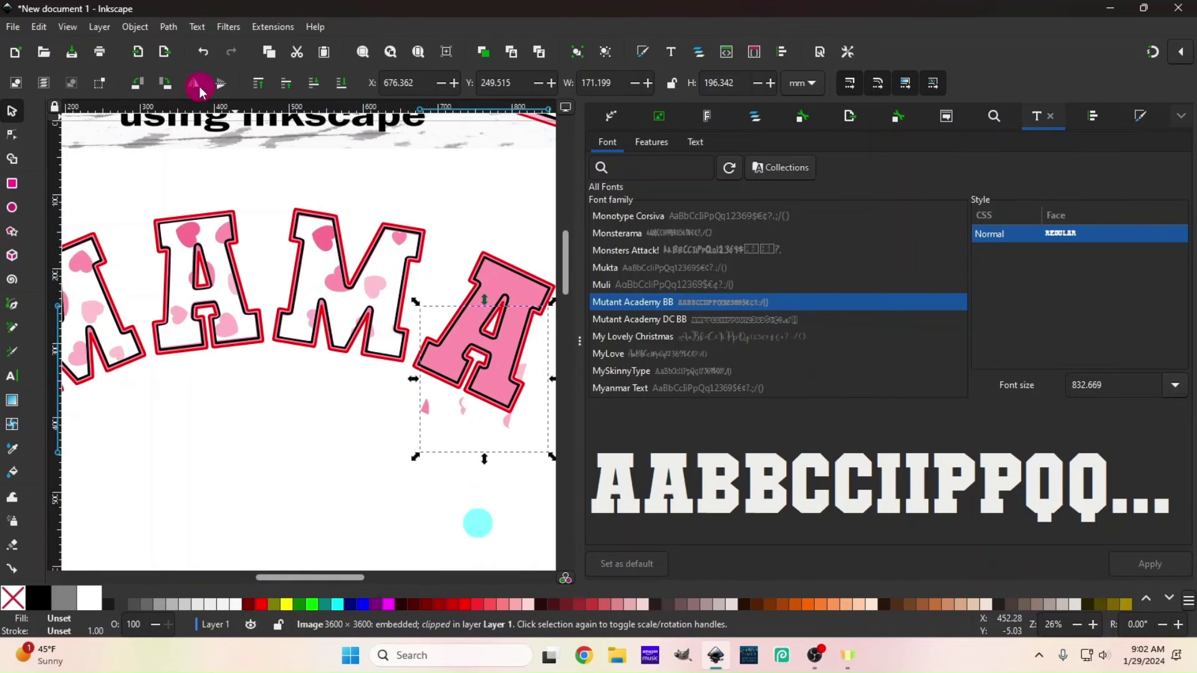
{"action": "left_click", "coordinate": [255, 82]}
{"action": "left_click_drag", "start_coordinate": [480, 428], "coordinate": [484, 371]}
Step: Fill the second M's upper-left heart and its light pink centre heart with red using the Paint Bucket tool
{"action": "key", "text": "minus"}
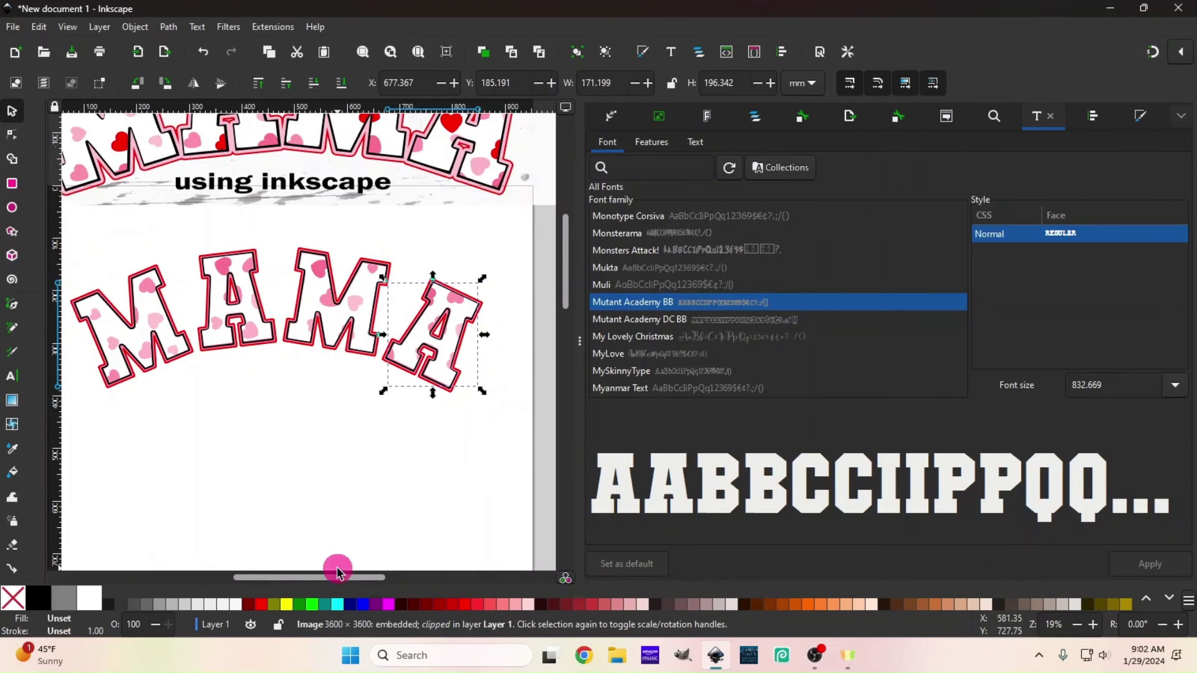
{"action": "mouse_move", "coordinate": [337, 573]}
{"action": "left_mouse_down"}
{"action": "mouse_move", "coordinate": [307, 574]}
{"action": "mouse_move", "coordinate": [343, 535]}
{"action": "mouse_move", "coordinate": [324, 577]}
{"action": "left_mouse_up"}
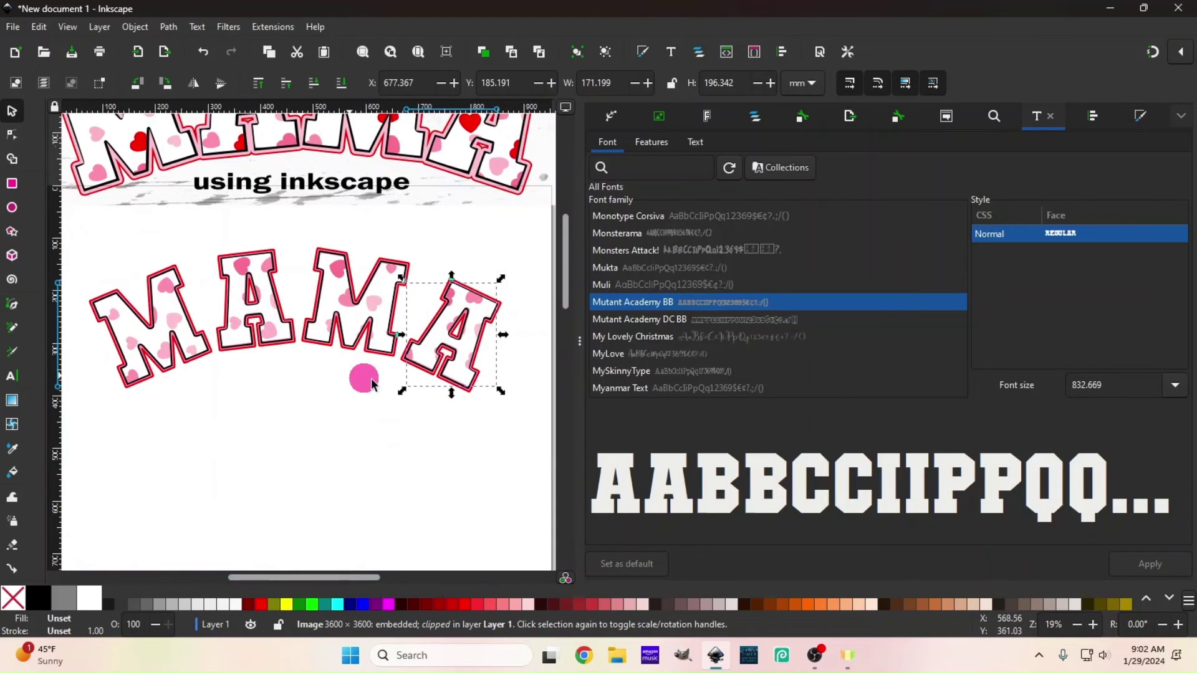
{"action": "scroll", "coordinate": [202, 480], "scroll_direction": "up", "scroll_amount": 2}
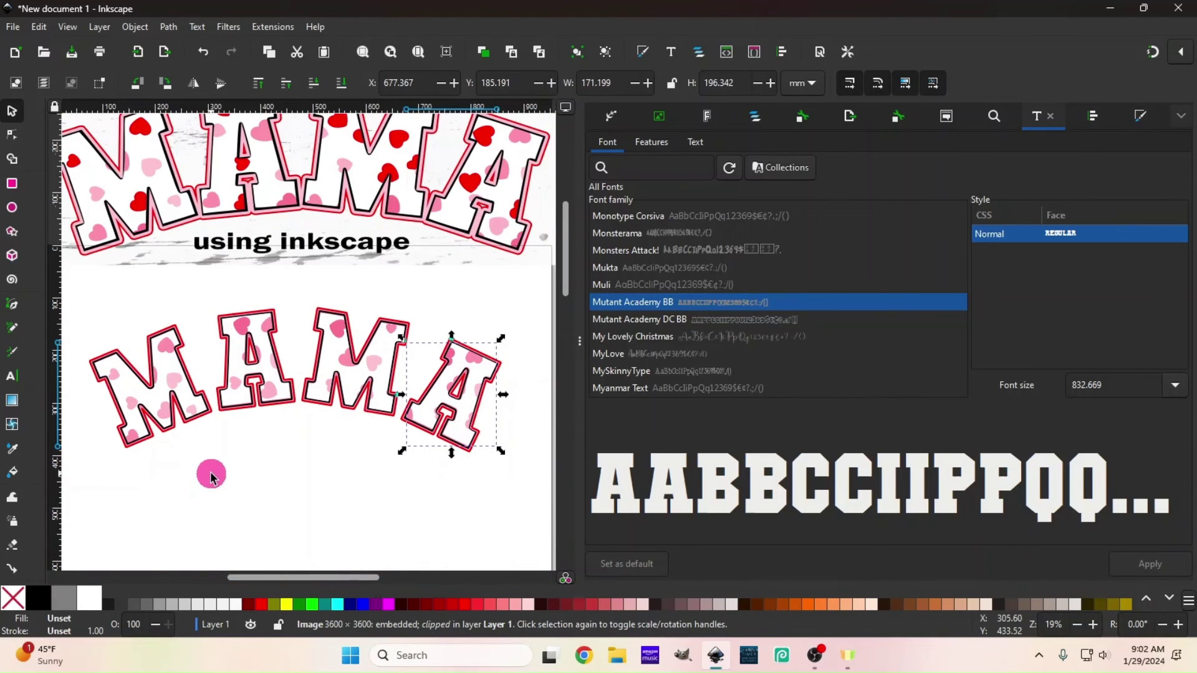
{"action": "scroll", "coordinate": [299, 178], "scroll_direction": "up", "scroll_amount": 4}
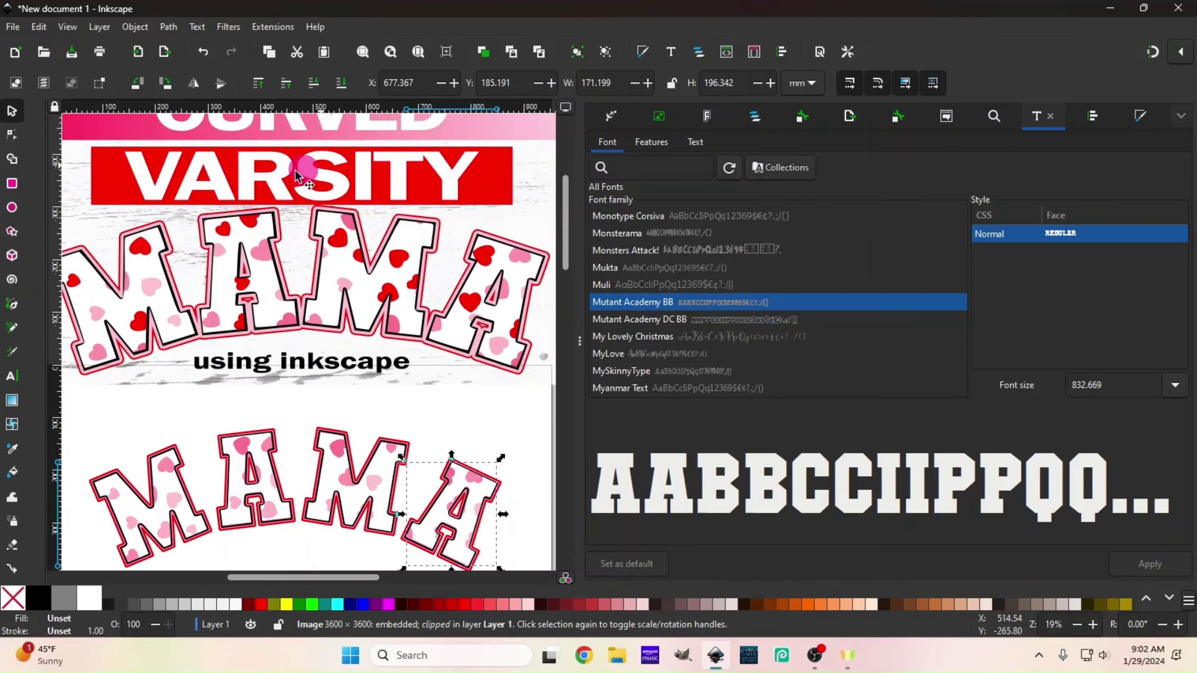
{"action": "scroll", "coordinate": [337, 432], "scroll_direction": "down", "scroll_amount": 4}
{"action": "scroll", "coordinate": [335, 427], "scroll_direction": "up", "scroll_amount": 3, "text": "ctrl"}
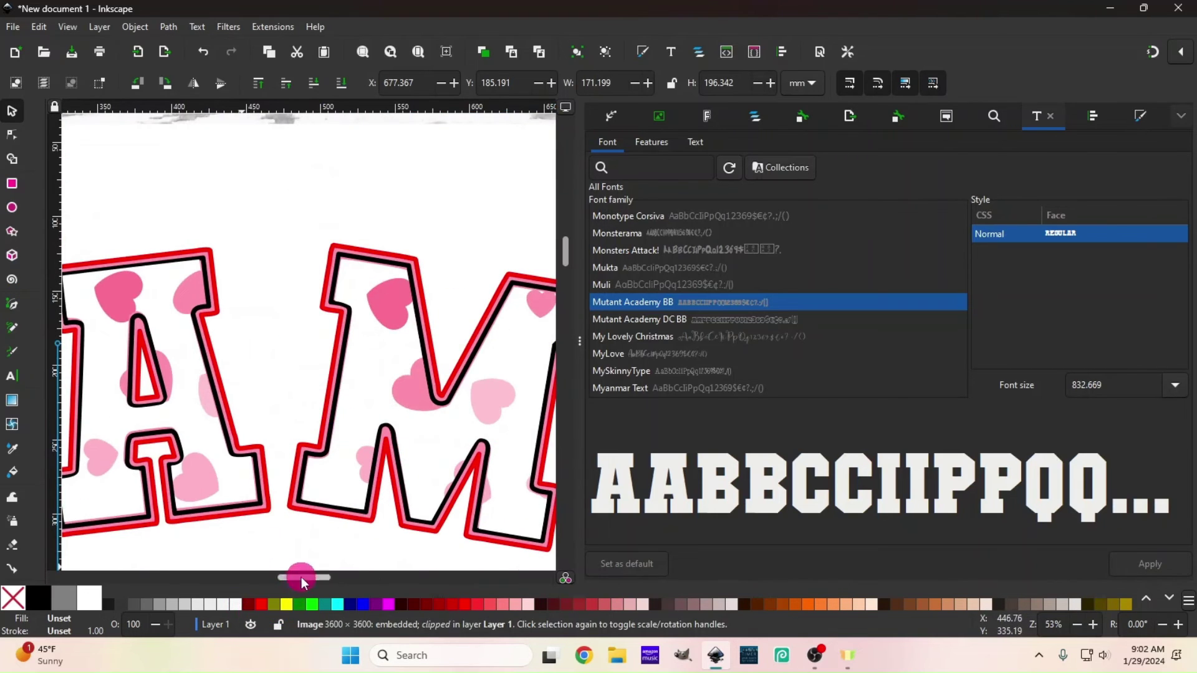
{"action": "left_click_drag", "start_coordinate": [301, 578], "coordinate": [323, 578]}
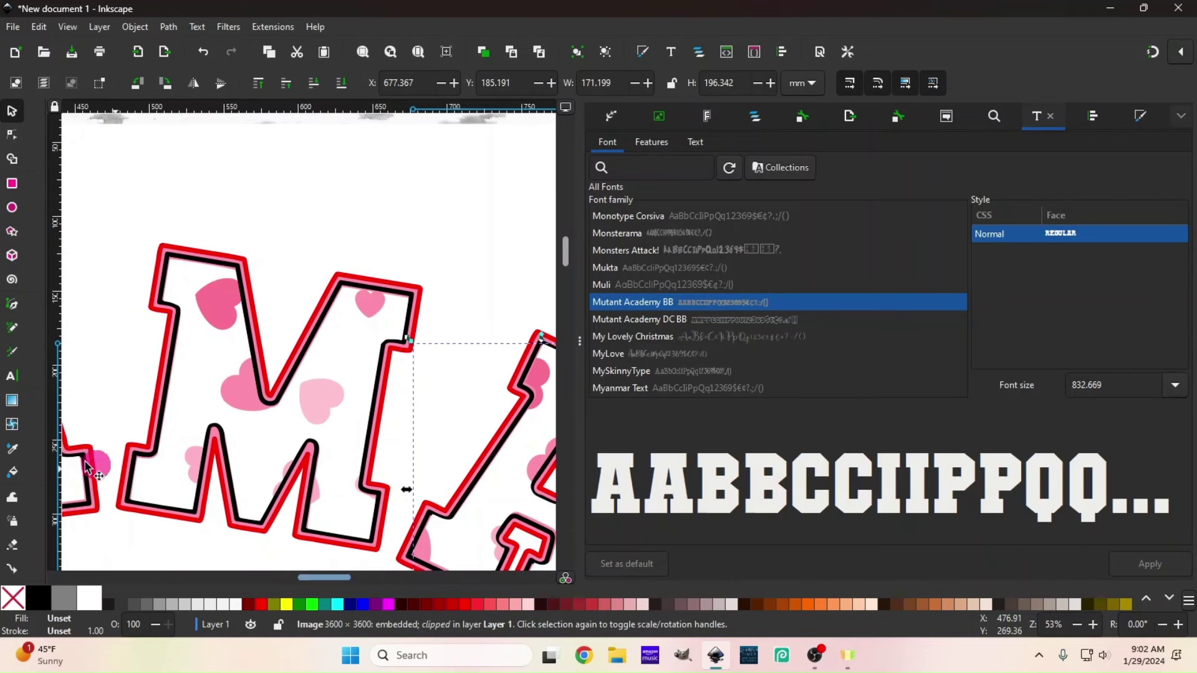
{"action": "left_click", "coordinate": [15, 481]}
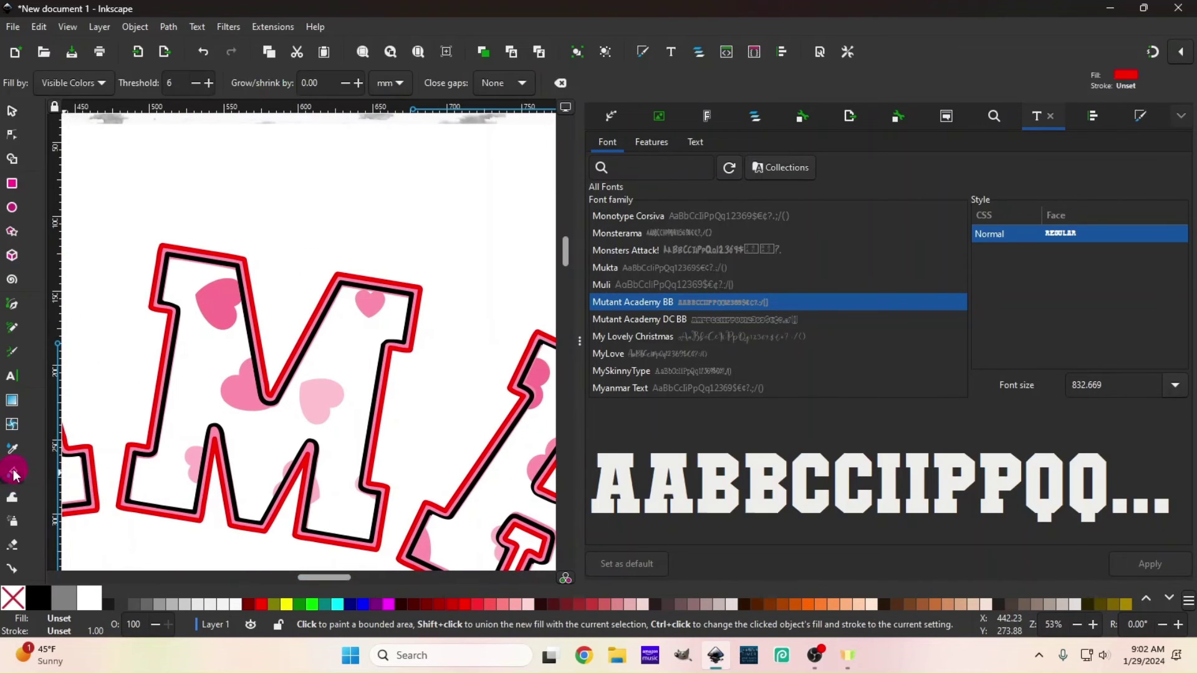
{"action": "left_click", "coordinate": [263, 417]}
{"action": "left_click", "coordinate": [320, 400]}
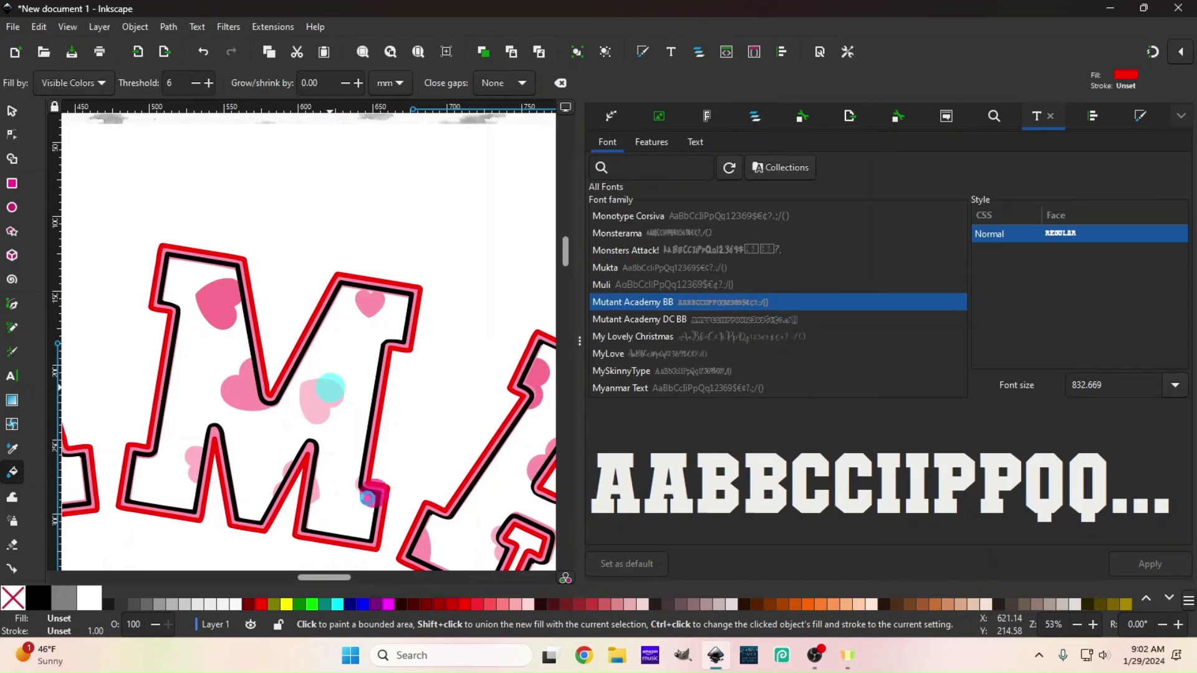
{"action": "left_click", "coordinate": [212, 298]}
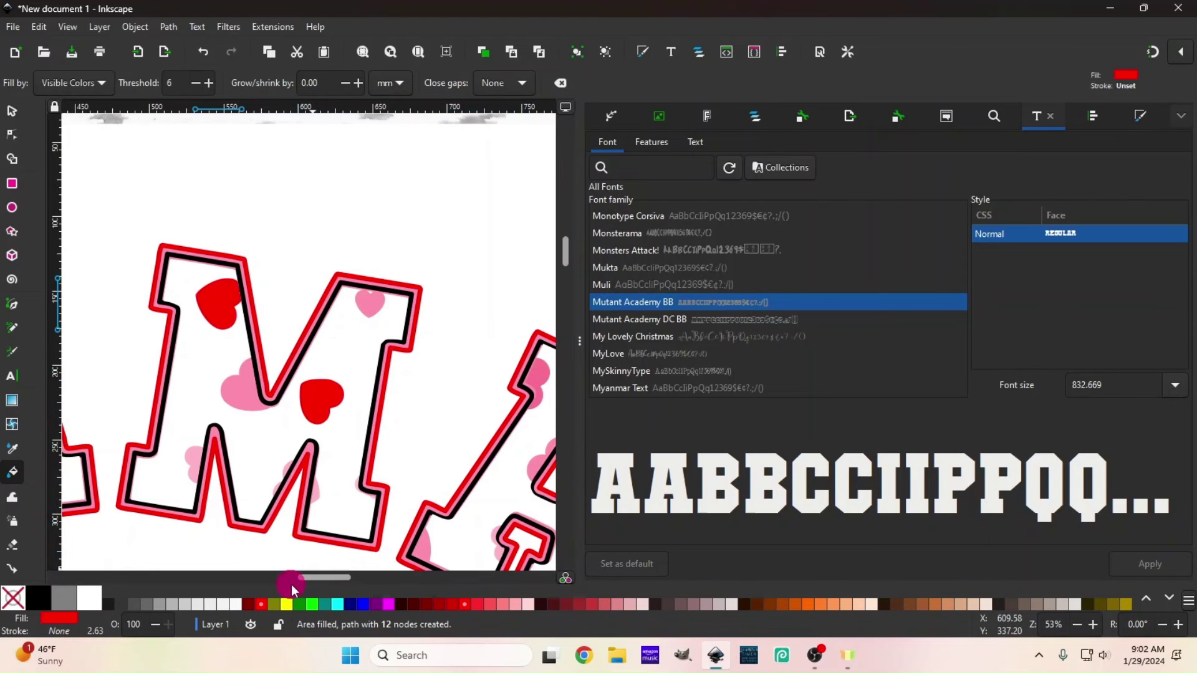
Step: Fill the partial hearts on the last A's right edge and upper-left corner with red
{"action": "left_click_drag", "start_coordinate": [310, 579], "coordinate": [333, 576]}
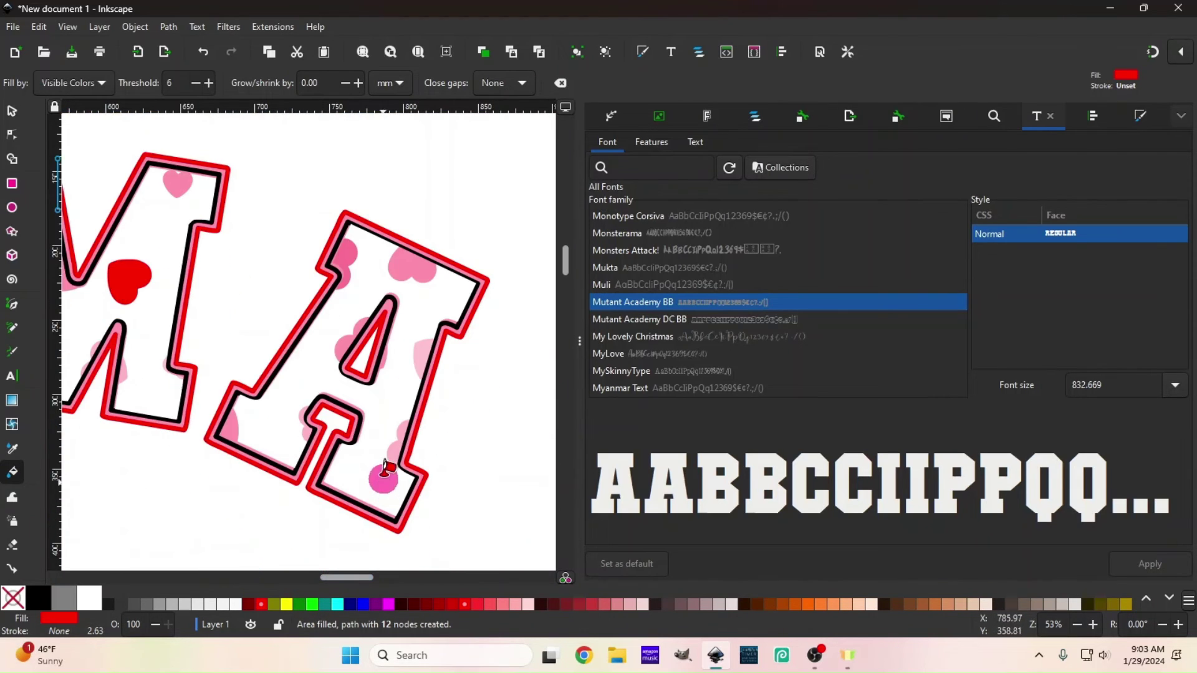
{"action": "left_click", "coordinate": [340, 238]}
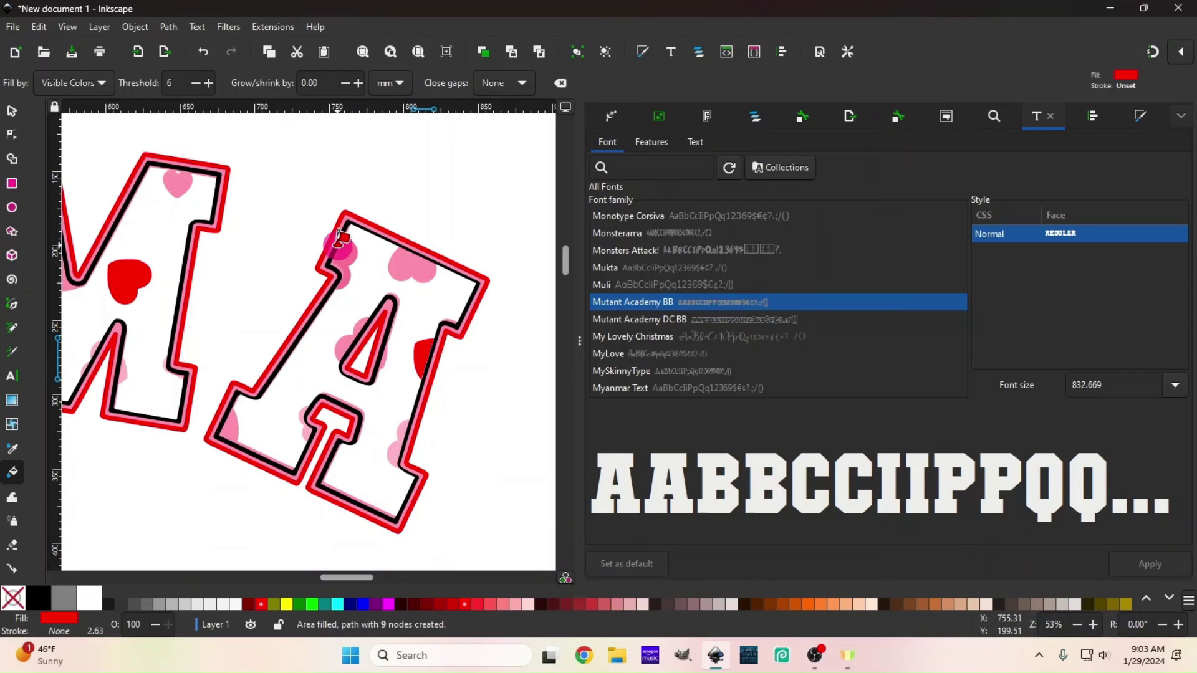
{"action": "left_click", "coordinate": [434, 533]}
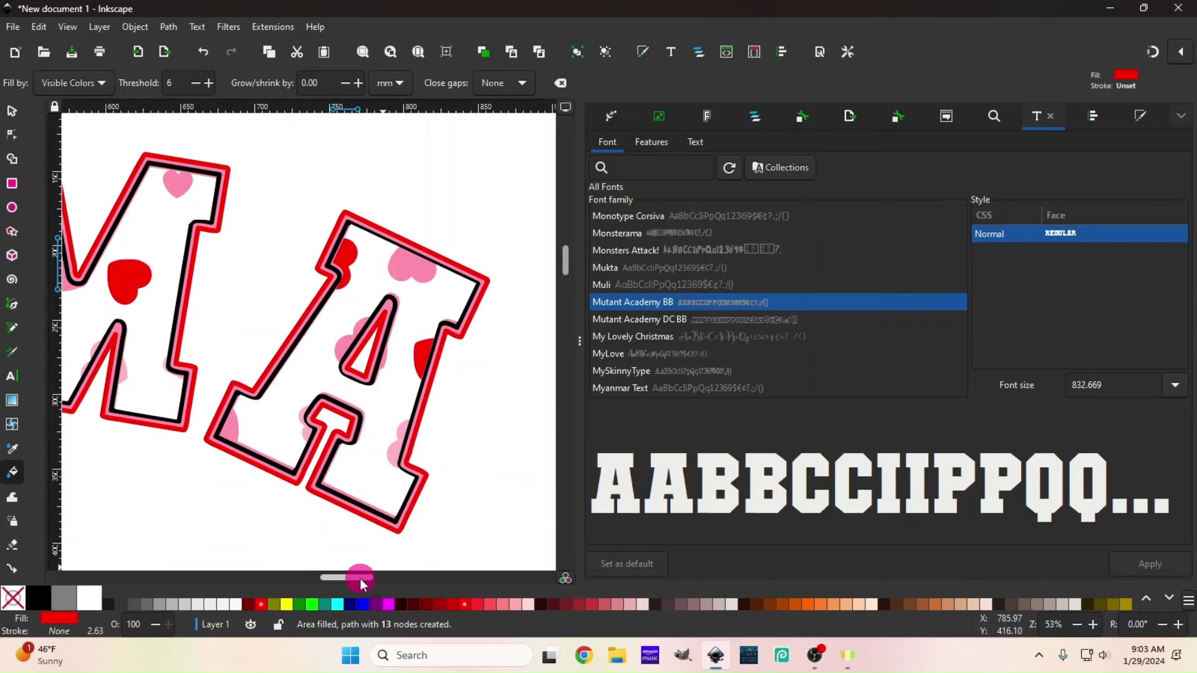
Step: Fill two hearts in the first A and three hearts in the first M with red
{"action": "left_click_drag", "start_coordinate": [360, 579], "coordinate": [252, 578]}
{"action": "left_click", "coordinate": [396, 354]}
{"action": "left_click", "coordinate": [323, 166]}
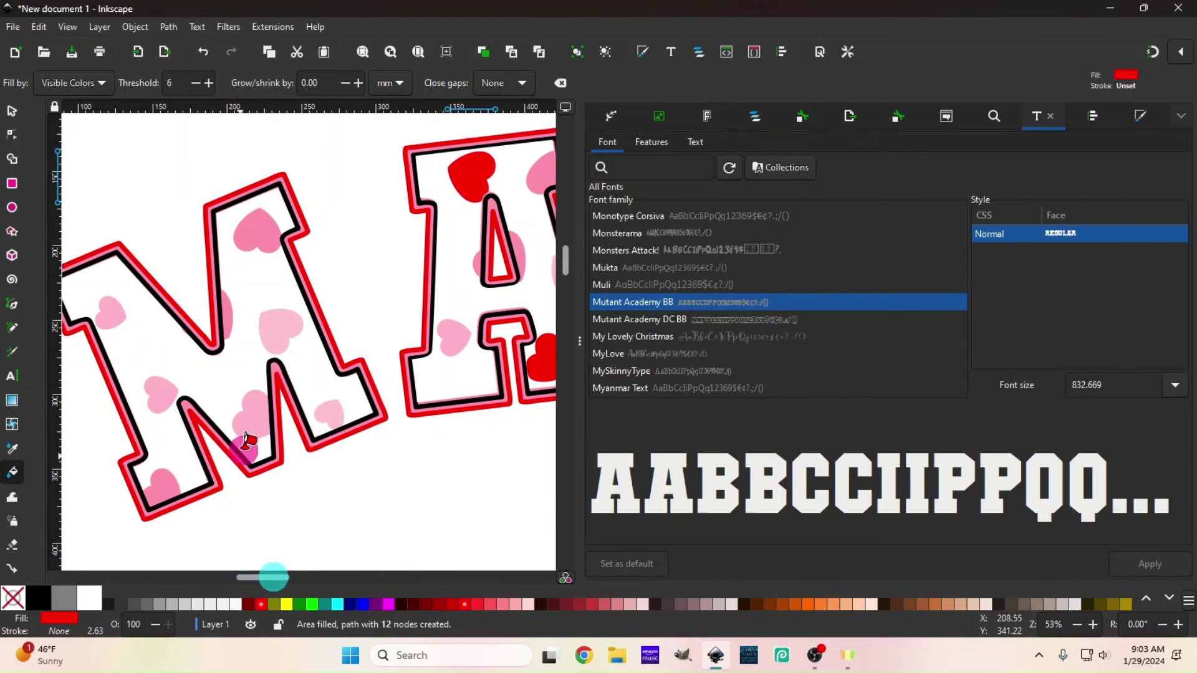
{"action": "left_click", "coordinate": [256, 418]}
{"action": "left_click", "coordinate": [266, 220]}
{"action": "left_click", "coordinate": [113, 307]}
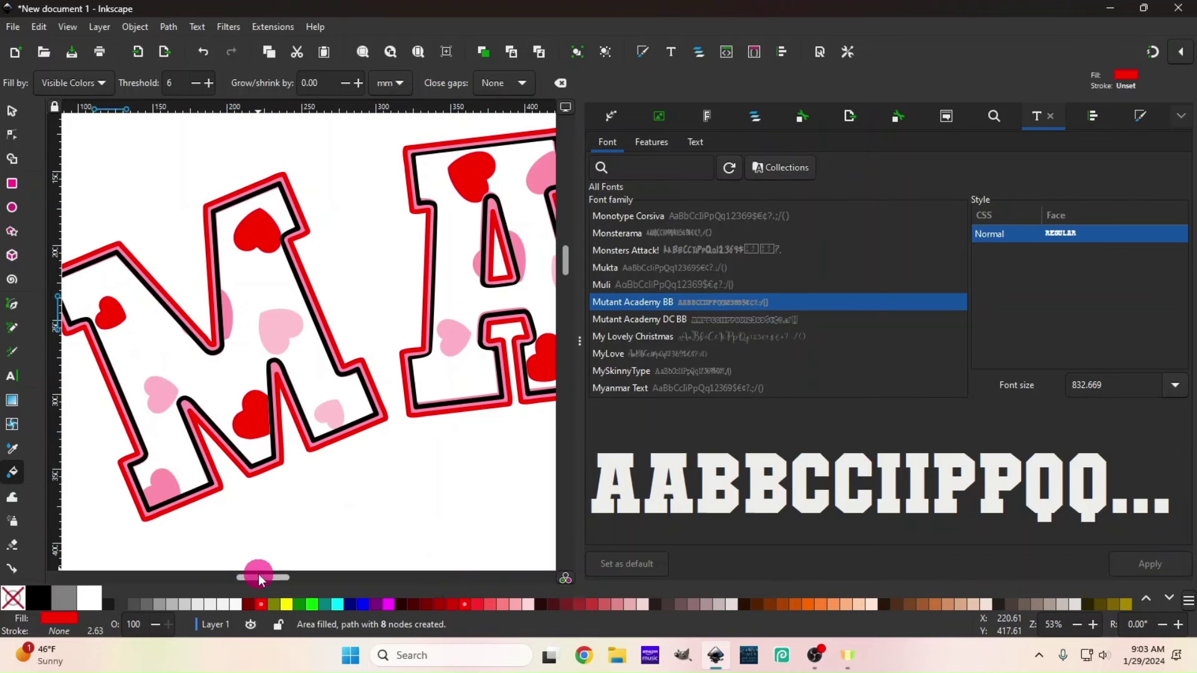
Step: Move the first M's red hearts and clipped heart fill off the letter into the empty area below the lettering
{"action": "left_click_drag", "start_coordinate": [261, 578], "coordinate": [316, 571]}
{"action": "scroll", "coordinate": [263, 574], "scroll_direction": "down", "scroll_amount": 3}
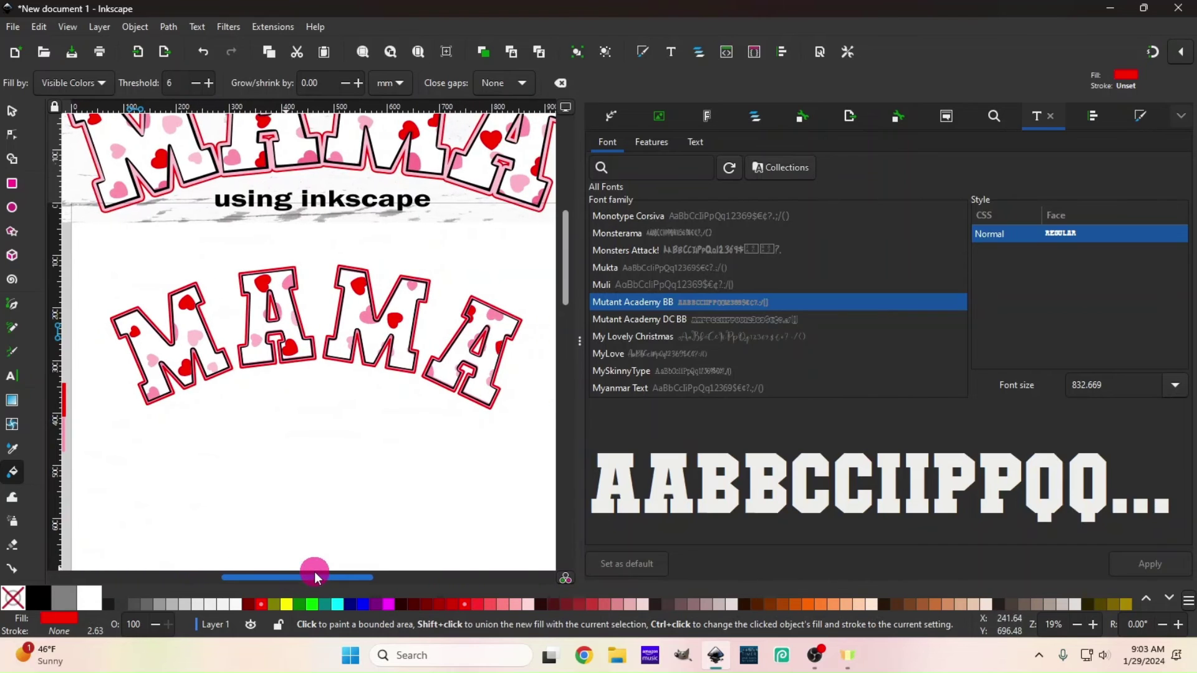
{"action": "scroll", "coordinate": [317, 499], "scroll_direction": "up", "scroll_amount": 5}
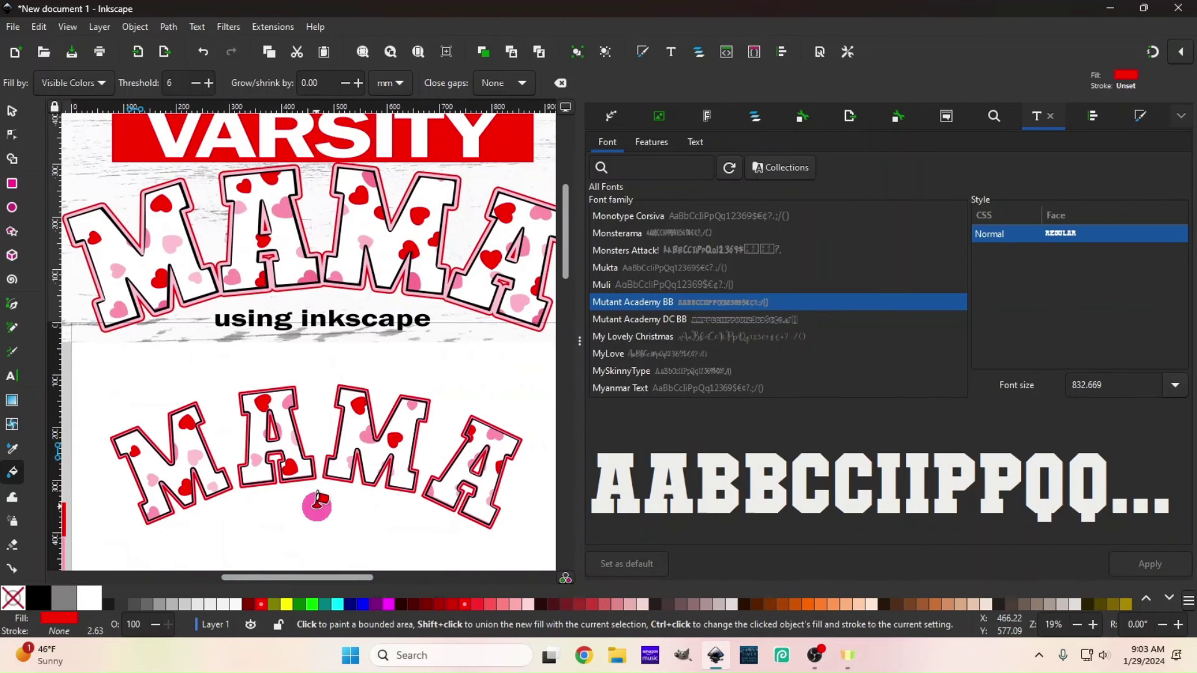
{"action": "scroll", "coordinate": [317, 502], "scroll_direction": "down", "scroll_amount": 5}
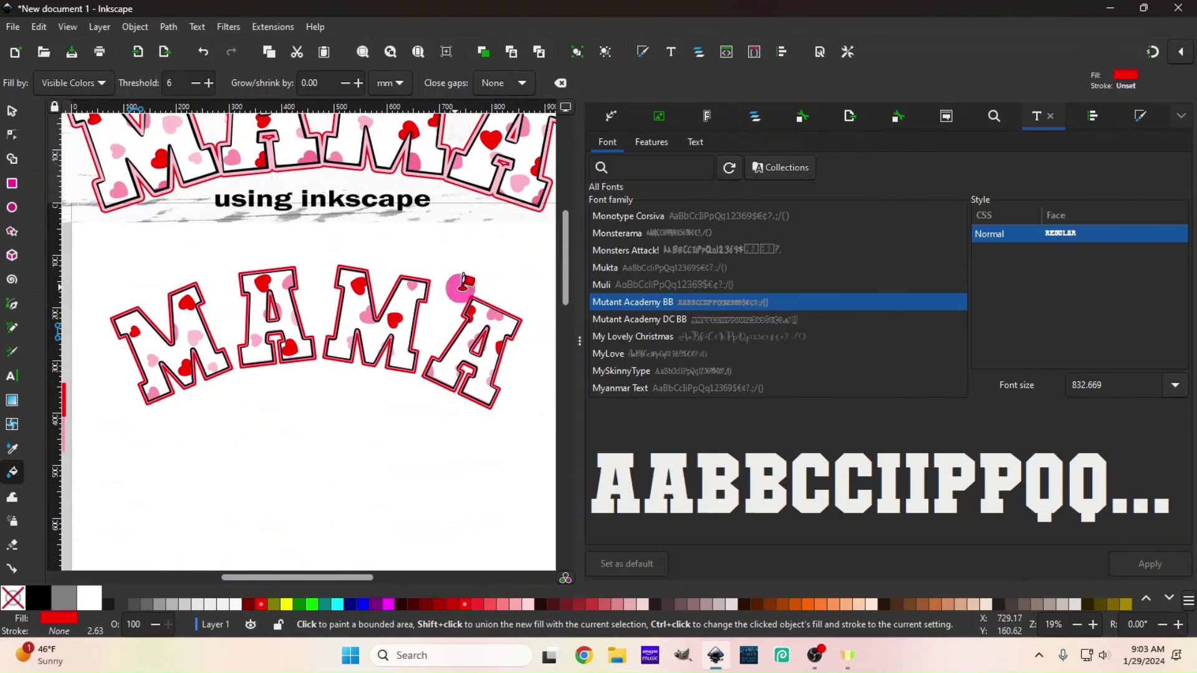
{"action": "left_click", "coordinate": [11, 111]}
{"action": "scroll", "coordinate": [272, 286], "scroll_direction": "down", "scroll_amount": 3}
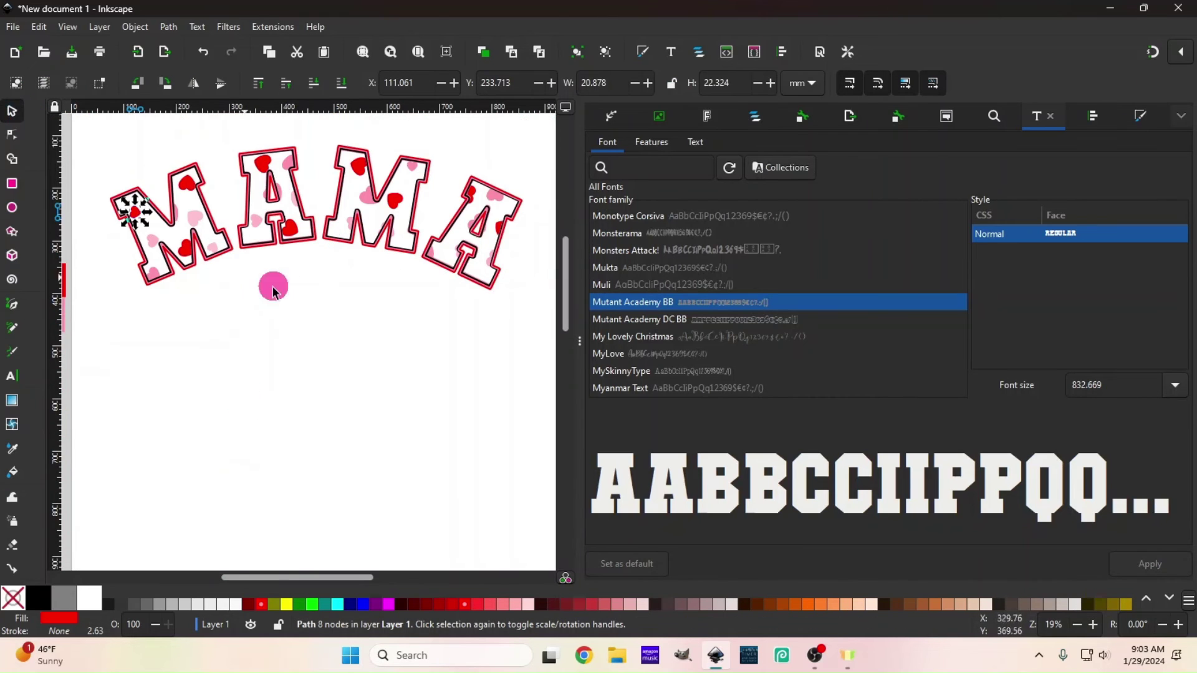
{"action": "left_click_drag", "start_coordinate": [212, 307], "coordinate": [297, 463]}
{"action": "left_click_drag", "start_coordinate": [190, 250], "coordinate": [281, 437]}
{"action": "left_click_drag", "start_coordinate": [187, 307], "coordinate": [257, 454]}
Step: Move the pink, red-bordered MAMA layer below the design to about X 70 mm, Y 749 mm and fill it with black
{"action": "left_click_drag", "start_coordinate": [191, 298], "coordinate": [161, 510]}
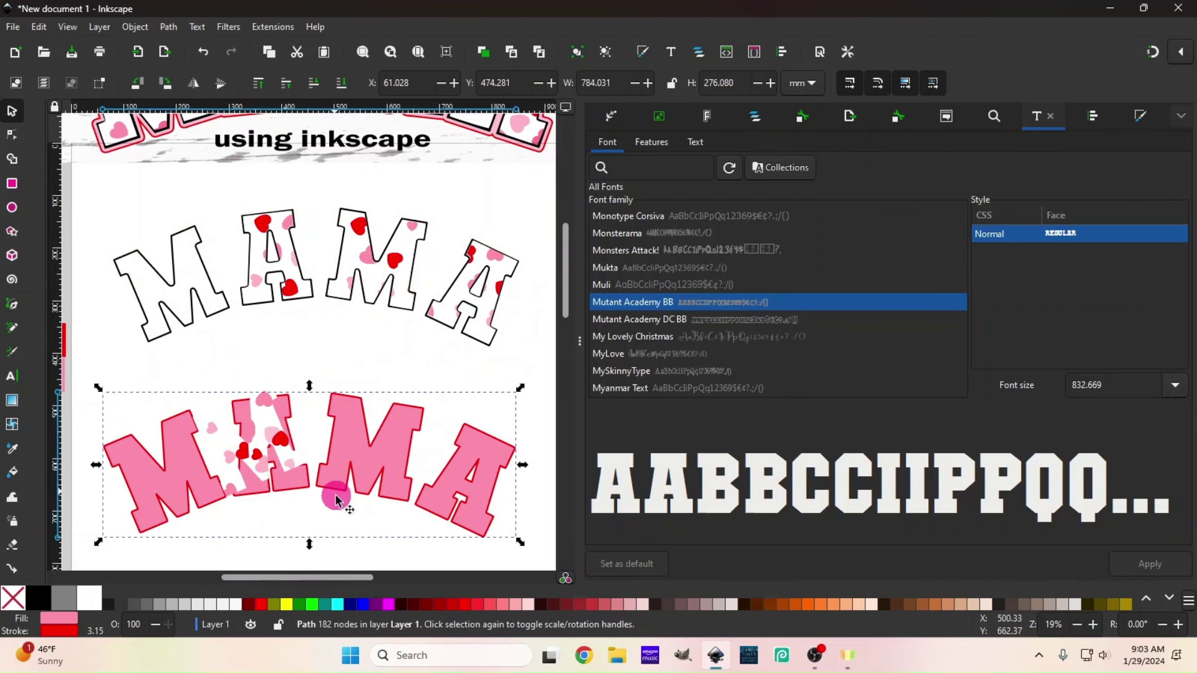
{"action": "left_click_drag", "start_coordinate": [371, 467], "coordinate": [342, 535]}
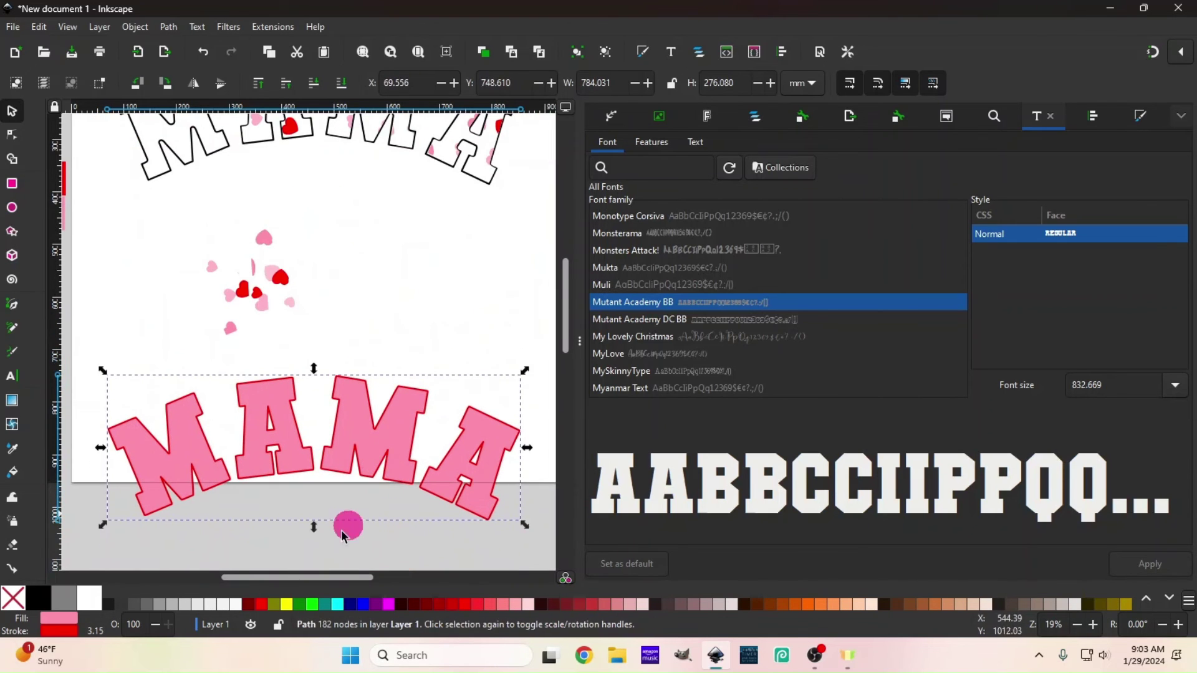
{"action": "left_click", "coordinate": [43, 600]}
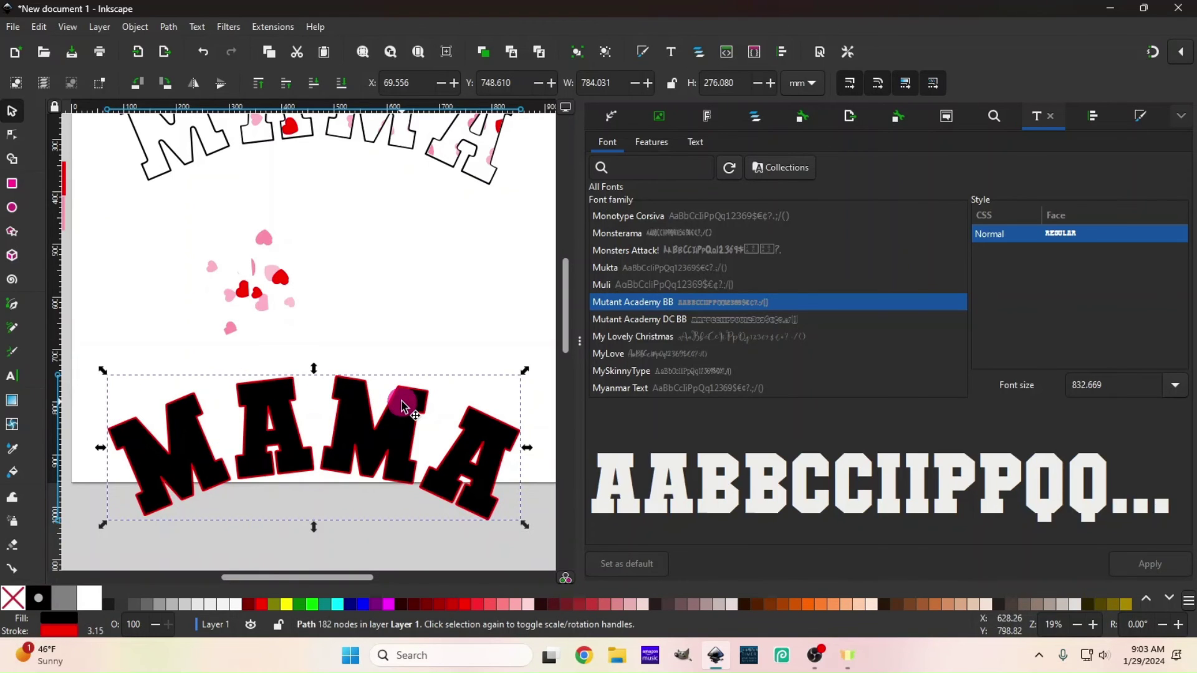
Step: Place the black MAMA layer just beneath the outlined lettering at about X 78 mm, Y 358 mm and remove its red stroke
{"action": "left_click_drag", "start_coordinate": [399, 428], "coordinate": [414, 326]}
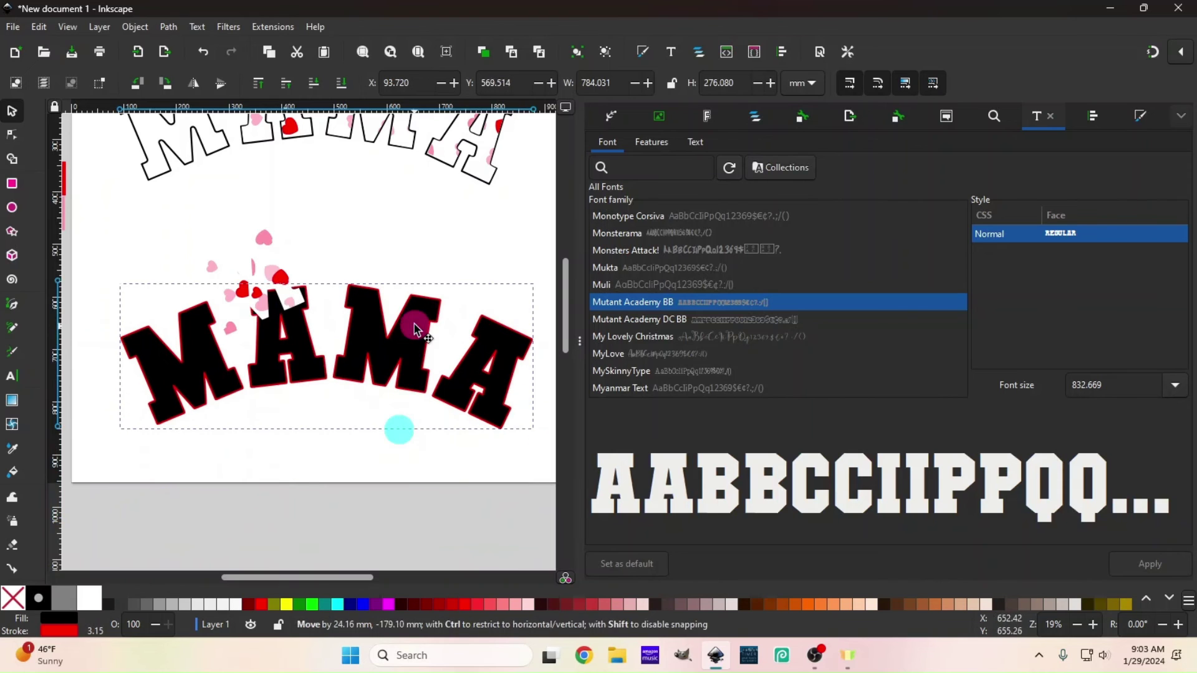
{"action": "scroll", "coordinate": [414, 326], "scroll_direction": "up", "scroll_amount": 5}
{"action": "mouse_move", "coordinate": [401, 473]}
{"action": "left_mouse_down"}
{"action": "mouse_move", "coordinate": [374, 342]}
{"action": "mouse_move", "coordinate": [378, 607]}
{"action": "mouse_move", "coordinate": [411, 412]}
{"action": "mouse_move", "coordinate": [427, 556]}
{"action": "mouse_move", "coordinate": [419, 401]}
{"action": "mouse_move", "coordinate": [404, 472]}
{"action": "left_mouse_up"}
{"action": "left_click", "coordinate": [22, 601], "text": "shift"}
{"action": "scroll", "coordinate": [427, 556], "scroll_direction": "up", "scroll_amount": 3}
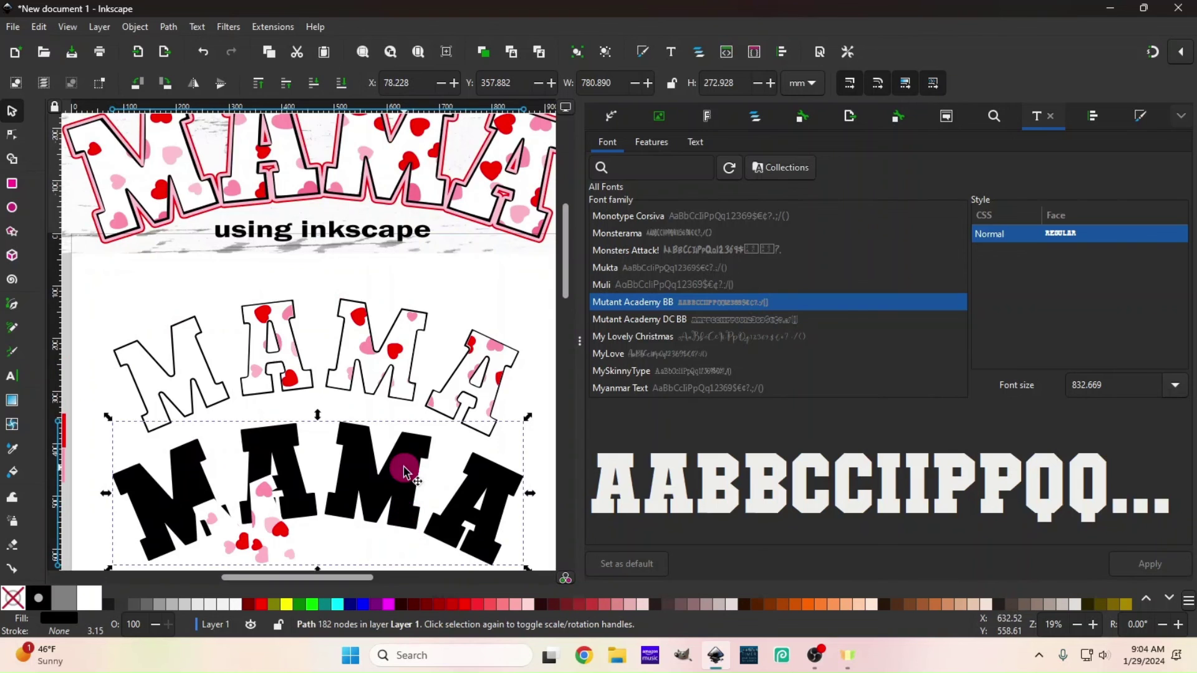
{"action": "scroll", "coordinate": [404, 472], "scroll_direction": "up", "scroll_amount": 8}
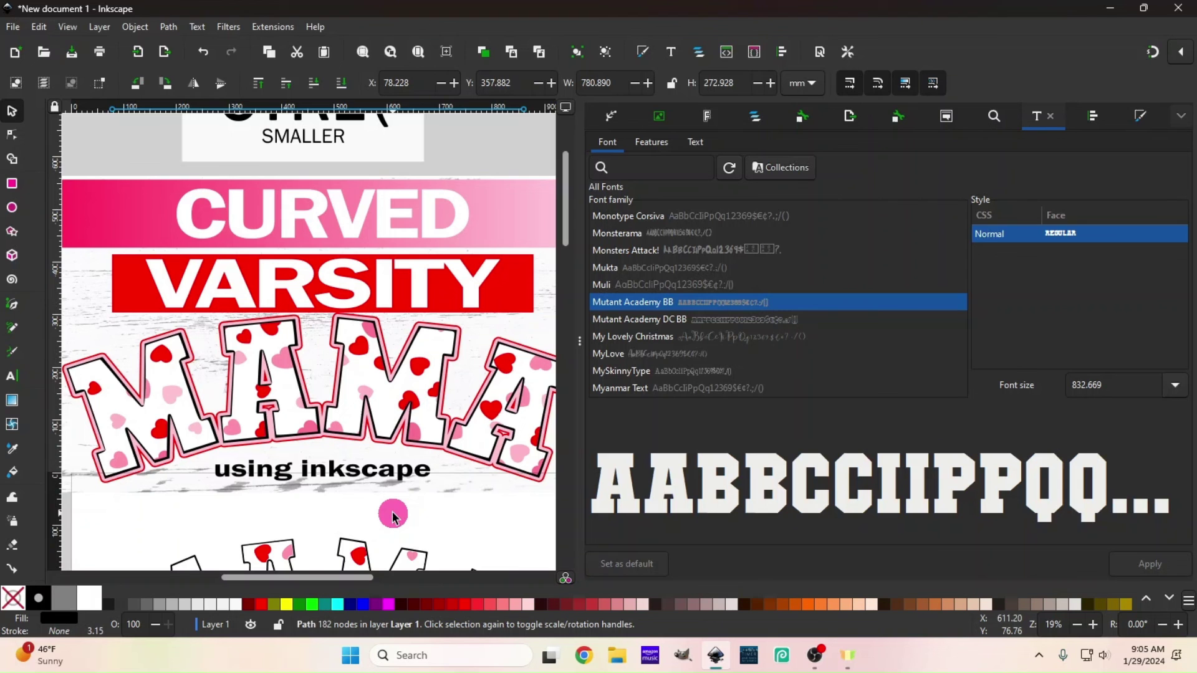
{"action": "mouse_move", "coordinate": [820, 667]}
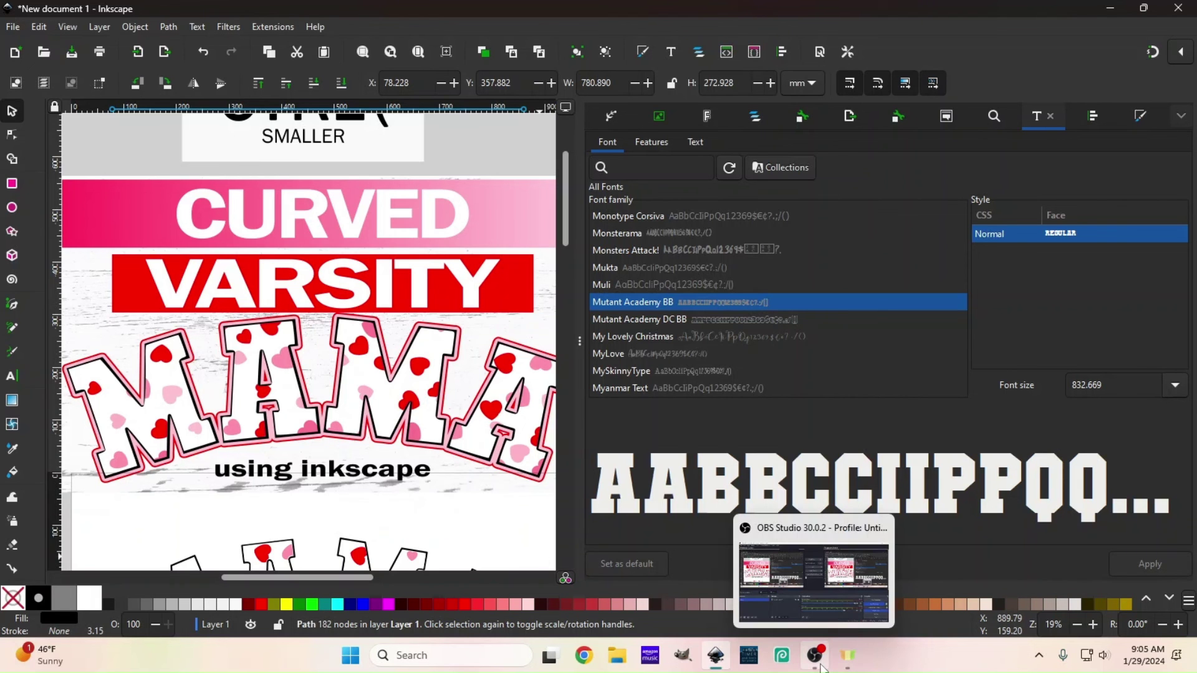